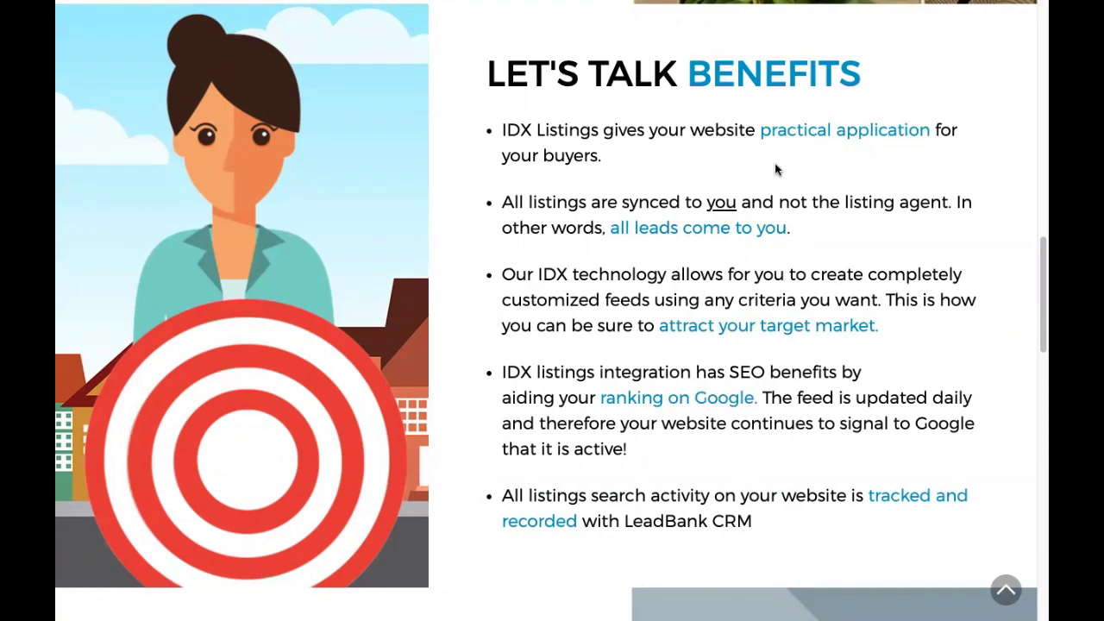
Step: Open the lead's LeadBank contact record in the other browser tab and look over its contact and marketing sections
mouse_move(103, 2)
click(102, 27)
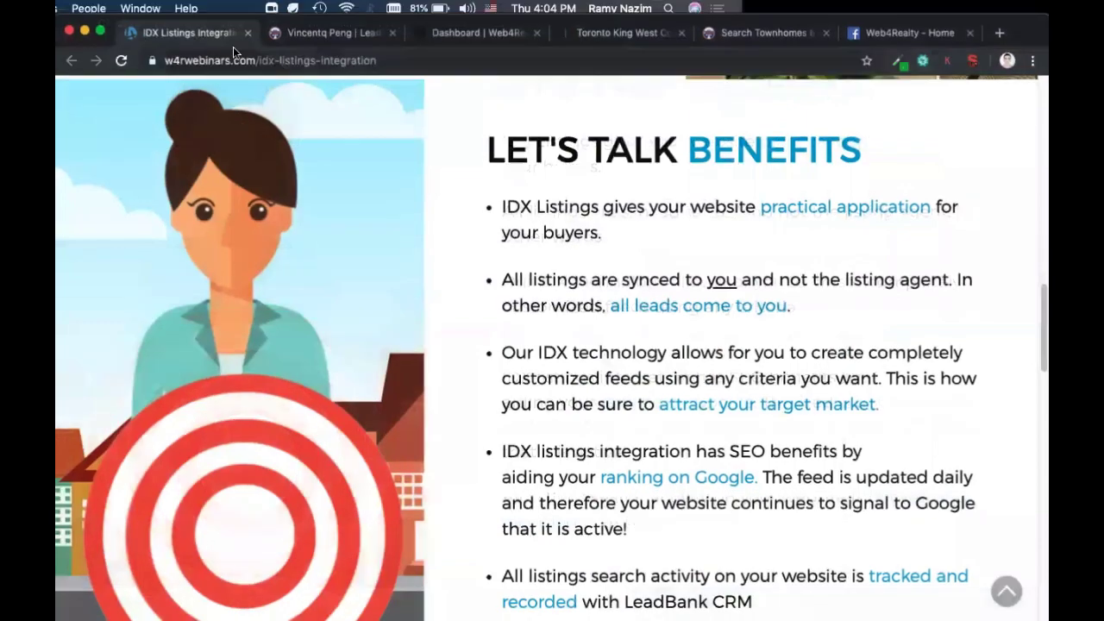
click(341, 37)
scroll(386, 197, down, 4)
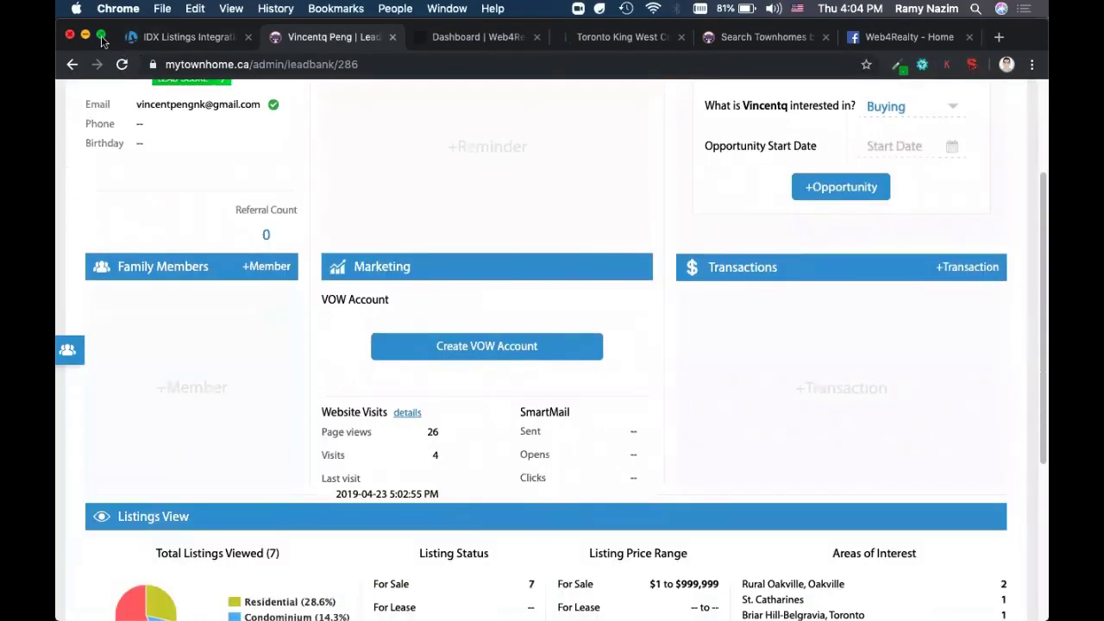
click(102, 36)
scroll(365, 150, up, 4)
scroll(365, 147, down, 1)
scroll(365, 154, up, 1)
scroll(431, 271, down, 4)
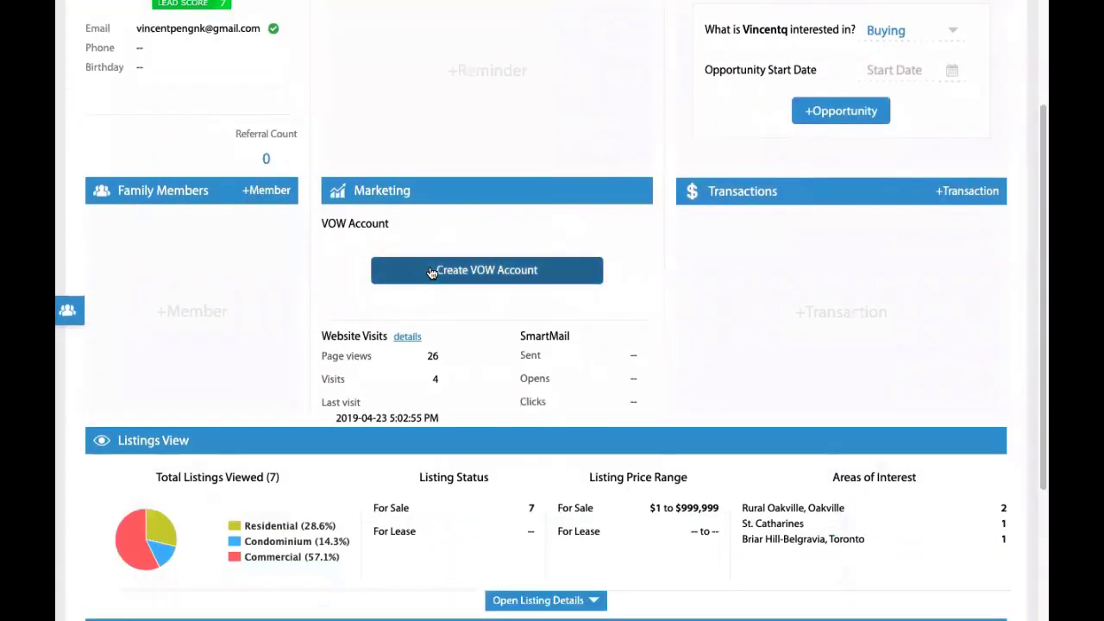
Step: Examine the lead's website page views and visits in the Marketing section
scroll(431, 273, down, 3)
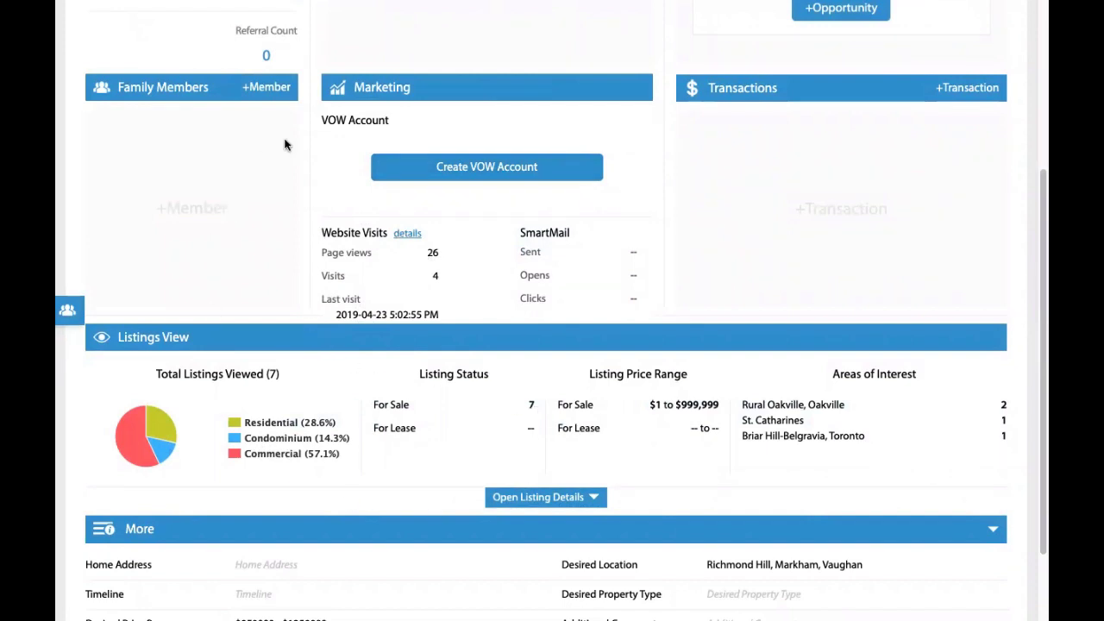
drag(324, 232, 383, 226)
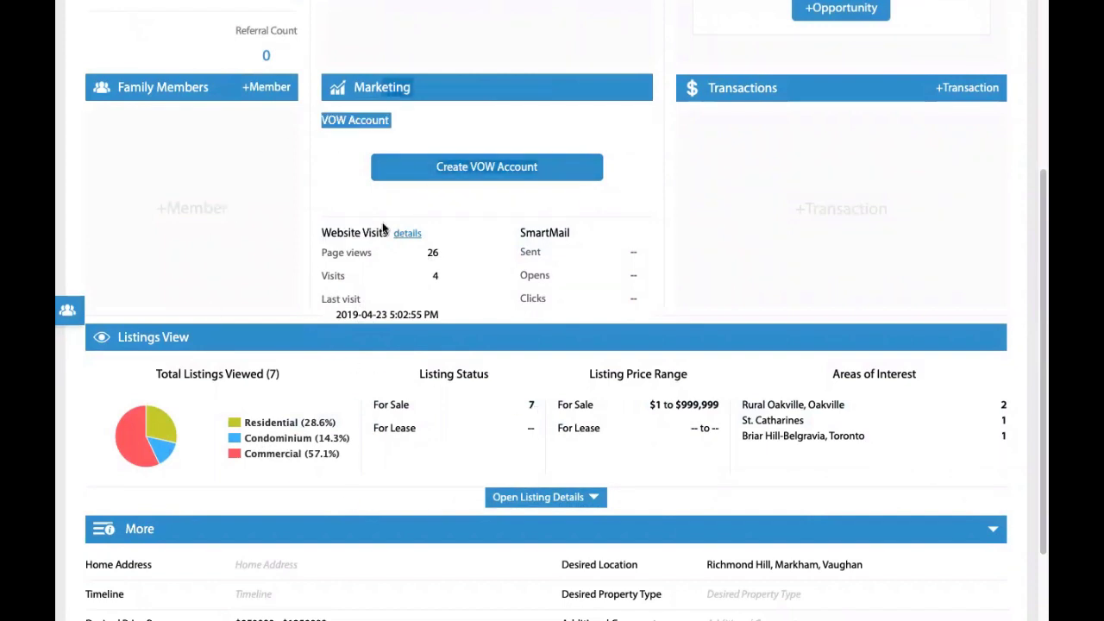
click(384, 235)
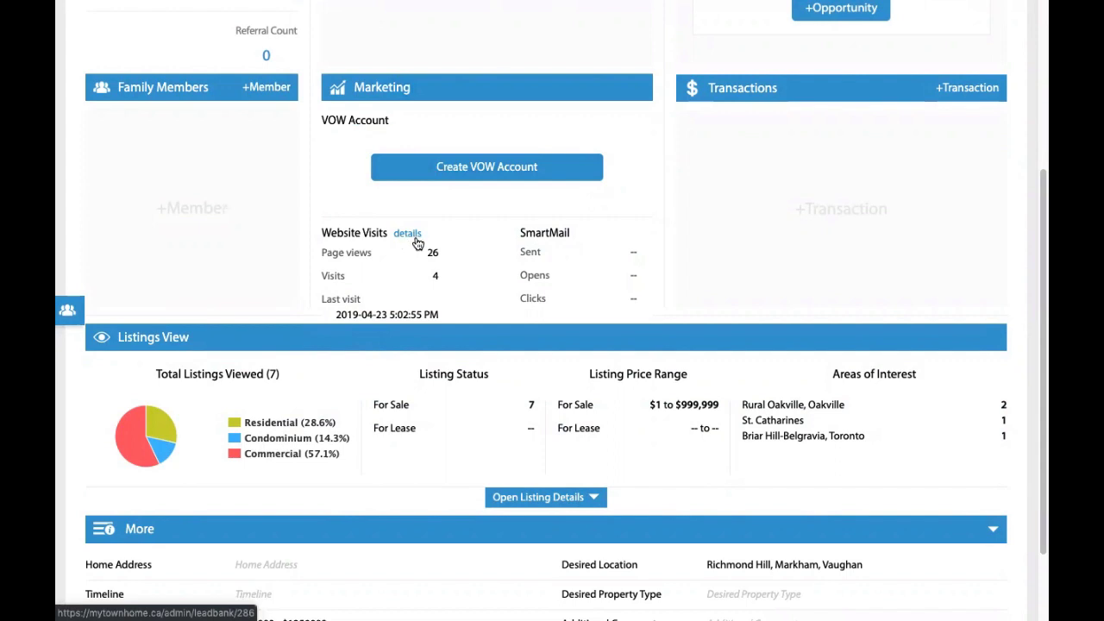
scroll(460, 264, down, 1)
drag(460, 262, 430, 224)
click(438, 246)
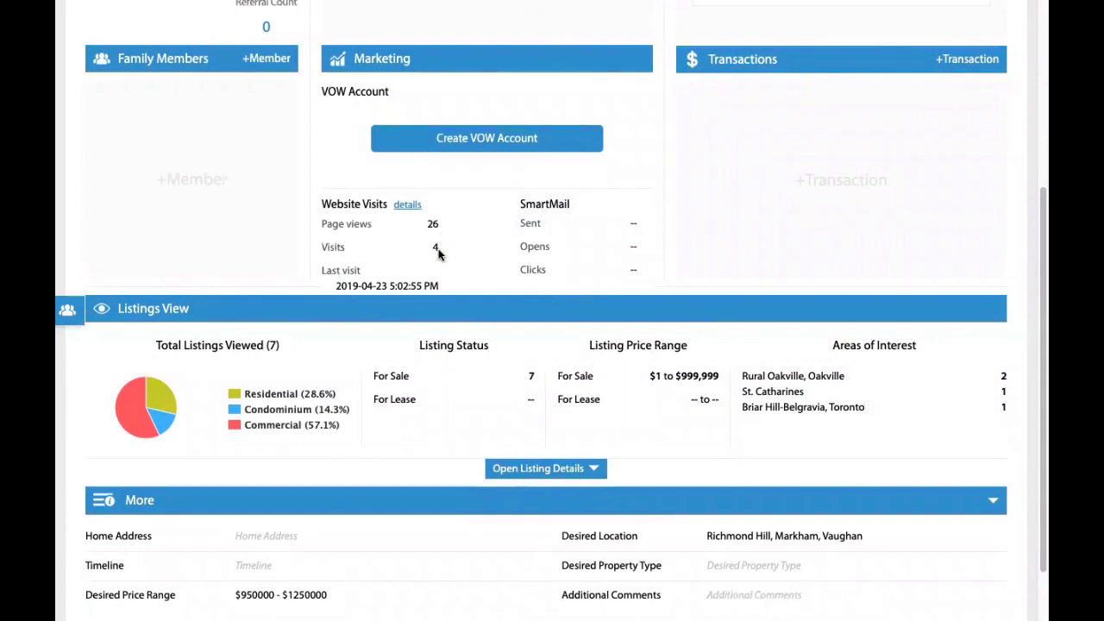
Step: Examine the Listings View summary for the property types, price range and areas of interest the lead viewed
scroll(437, 282, down, 2)
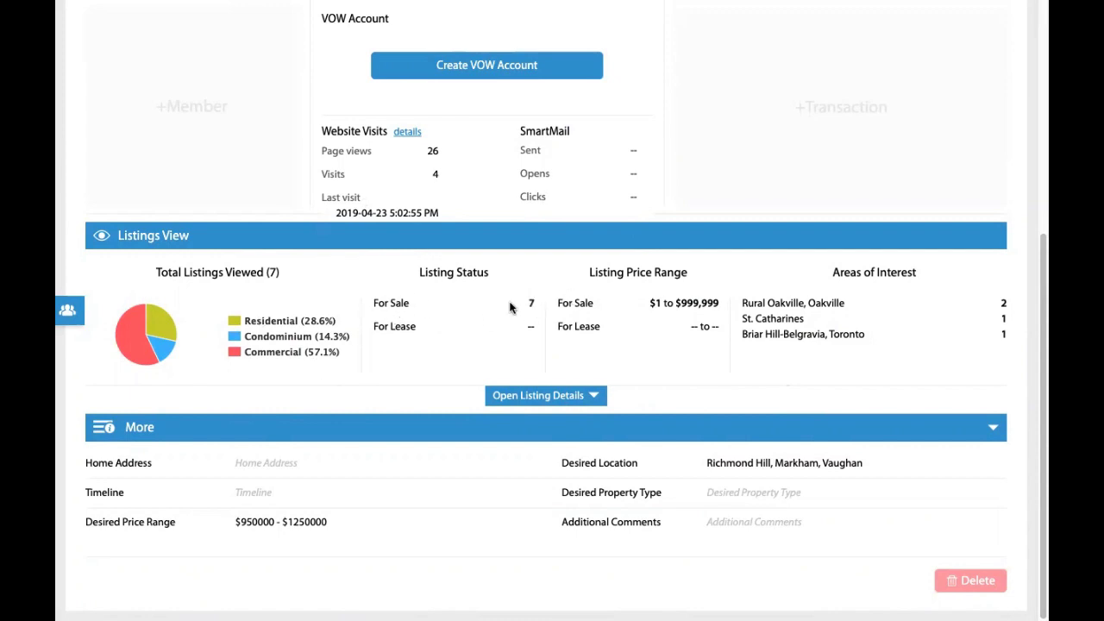
mouse_move(147, 363)
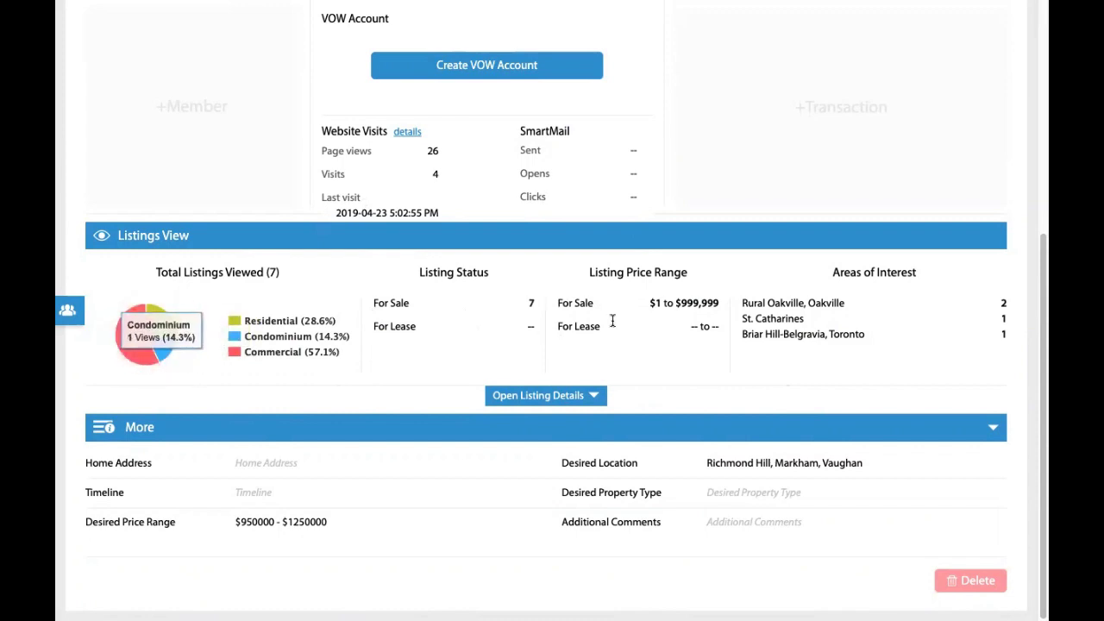
drag(719, 303, 645, 302)
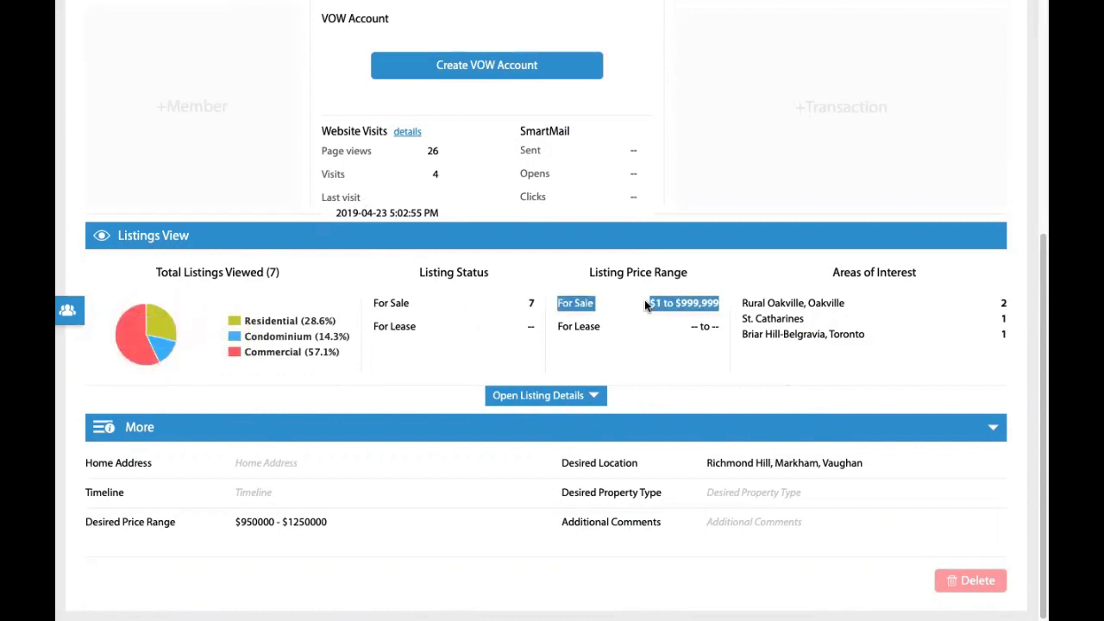
click(745, 321)
drag(755, 305, 811, 335)
click(860, 297)
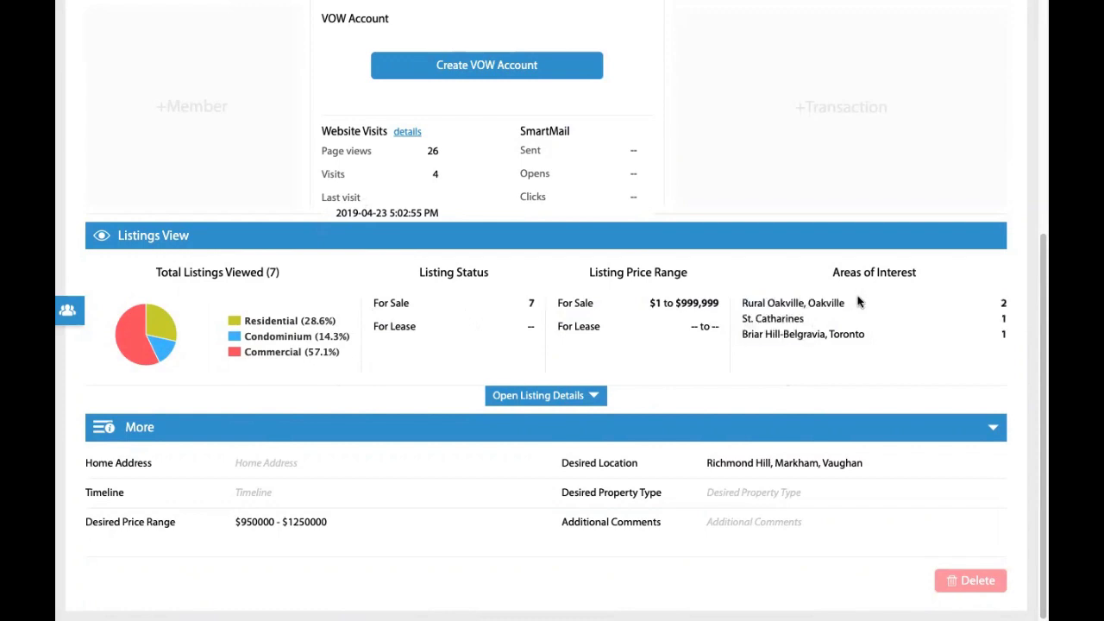
Step: Expand the listing details in Listings View and review the individual properties the lead viewed
click(560, 397)
scroll(651, 365, down, 1)
scroll(651, 365, down, 1)
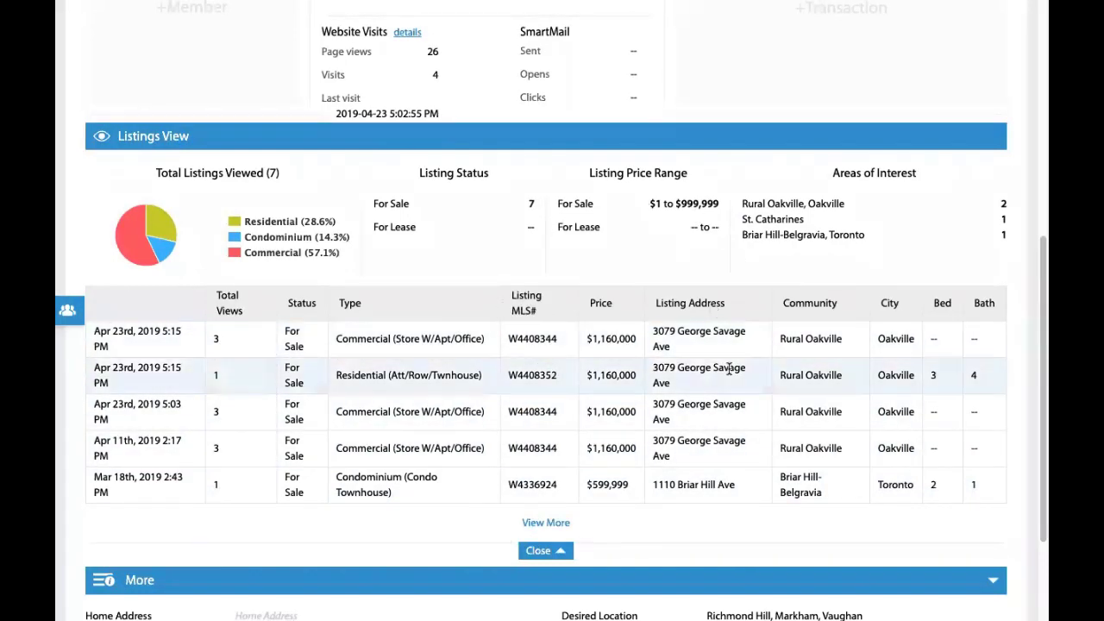
scroll(577, 344, up, 5)
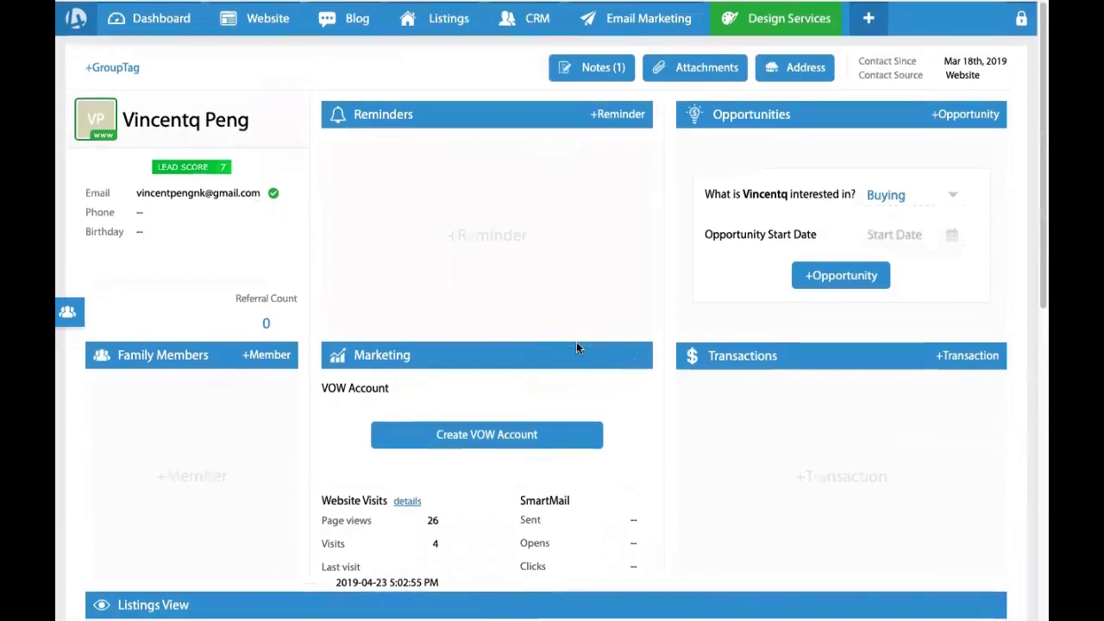
Step: Switch to the w4rwebinars.com admin dashboard and look over the Website Performance section
mouse_move(101, 35)
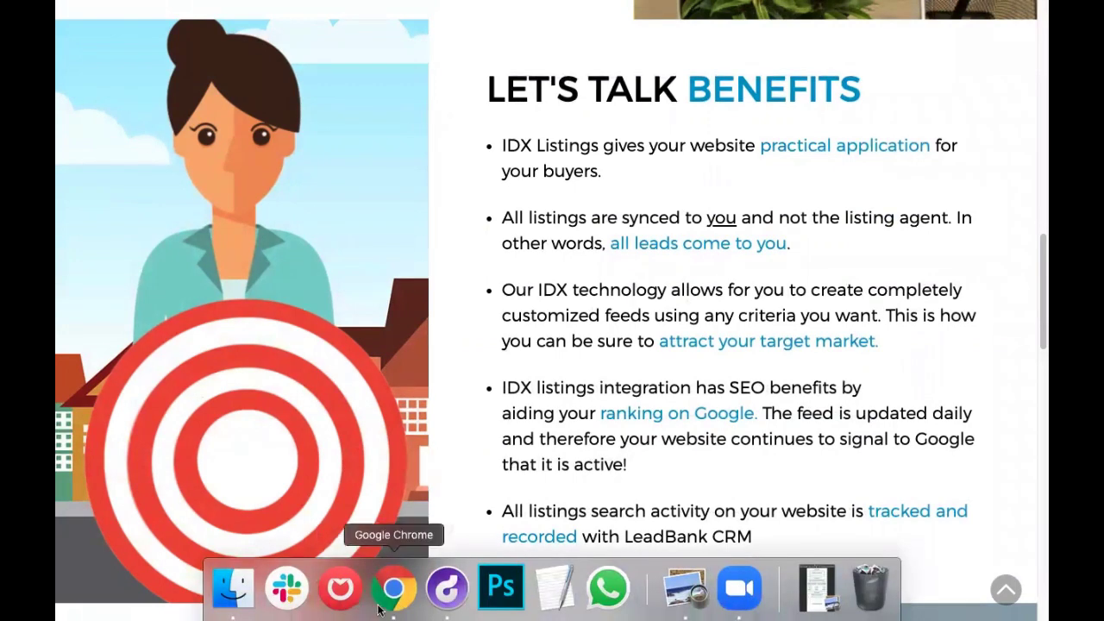
click(100, 27)
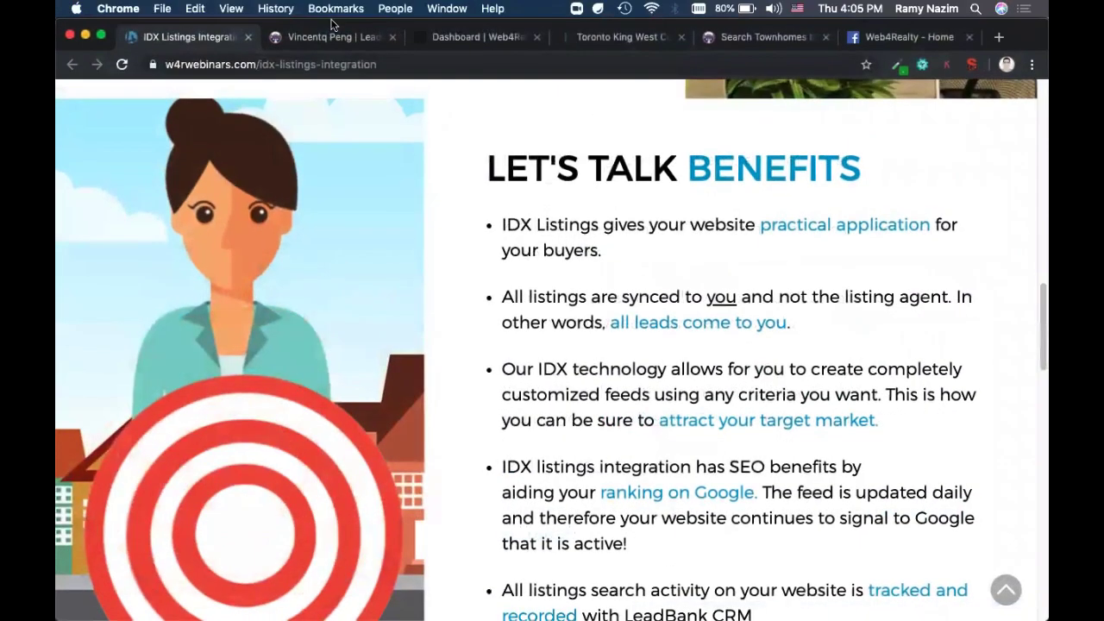
click(473, 38)
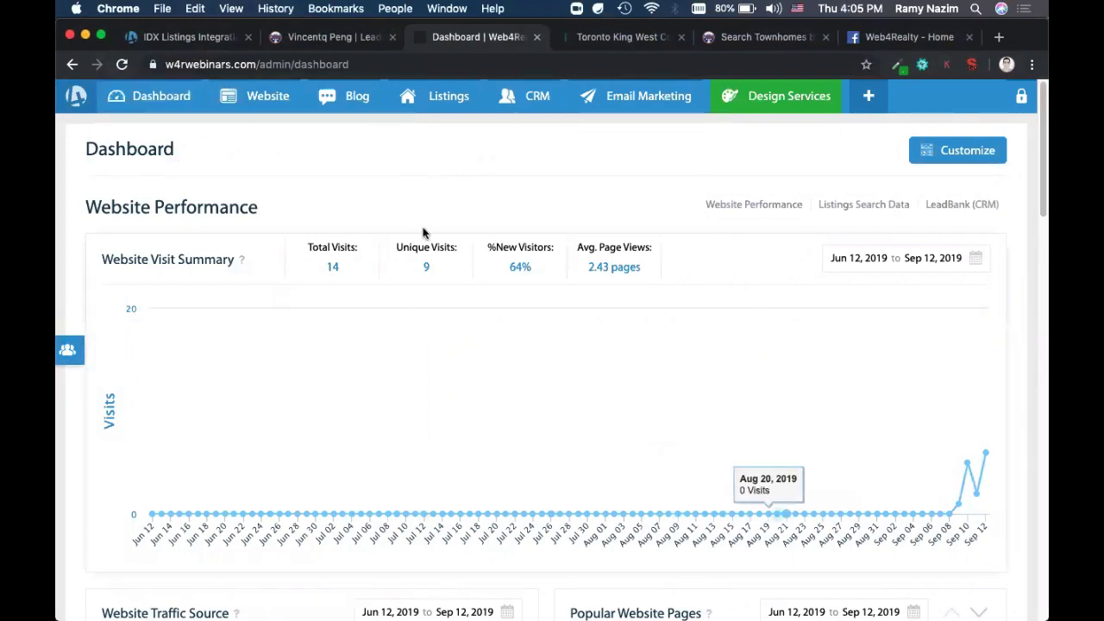
scroll(541, 377, down, 3)
scroll(542, 377, up, 3)
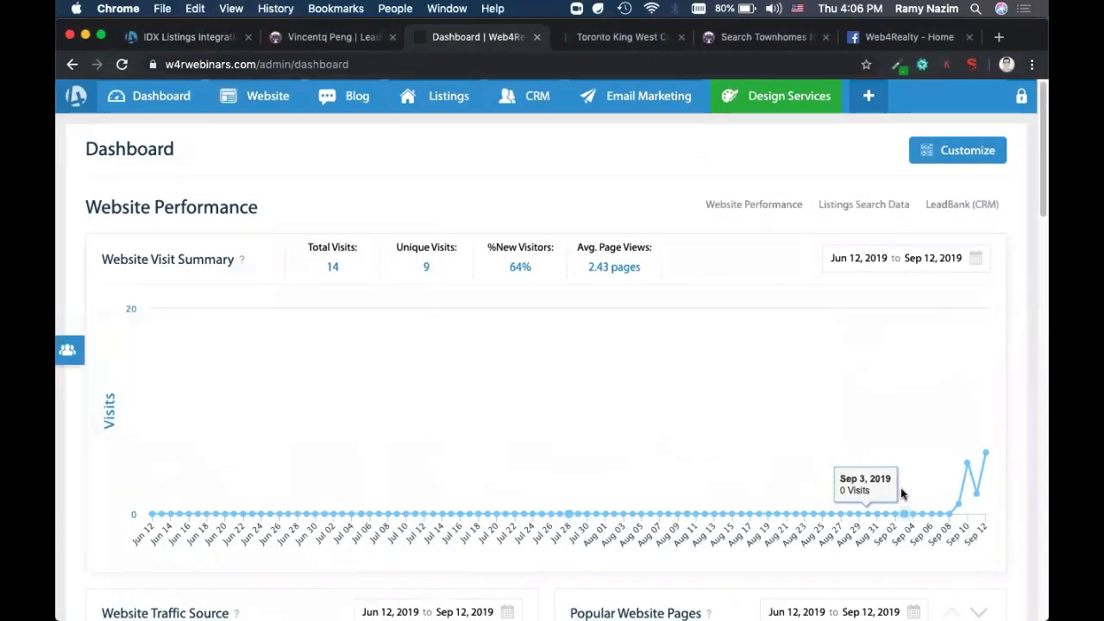
Step: Open PageManager and start a new page with its location set to Hidden Page
click(277, 111)
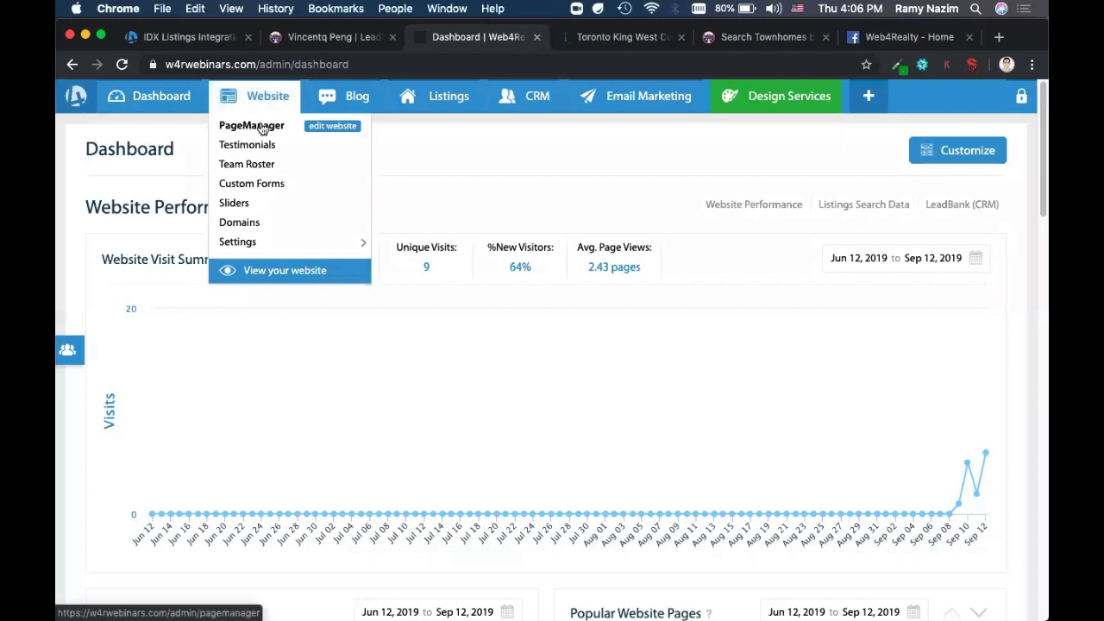
click(283, 127)
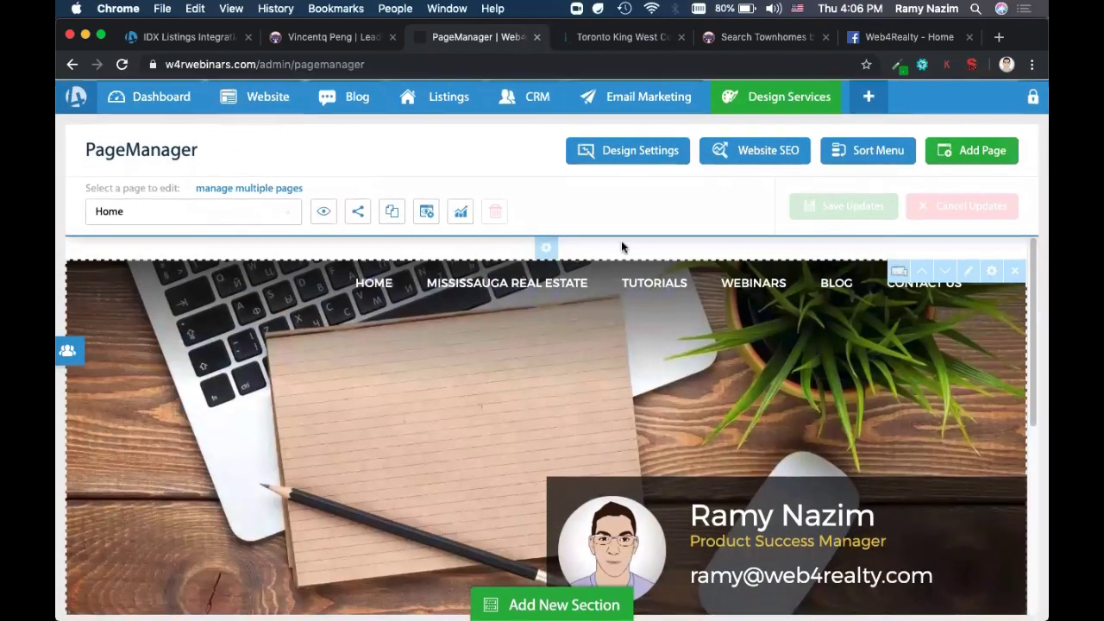
click(959, 156)
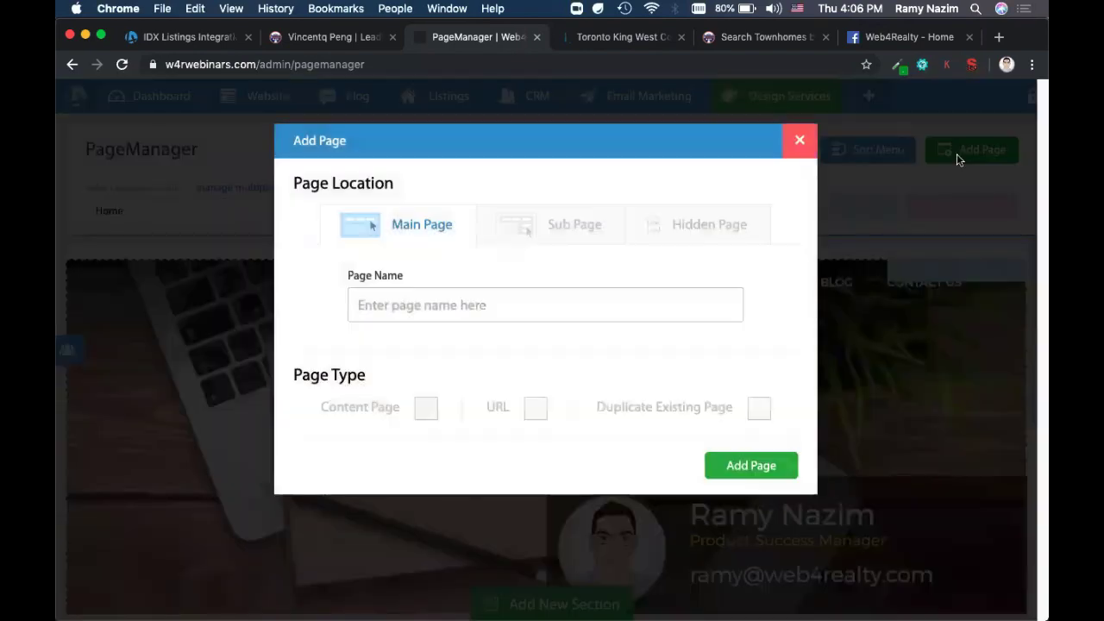
click(673, 229)
Step: Name the hidden page "Townhomes in Oakville", set its type to Content Page and add it
click(589, 310)
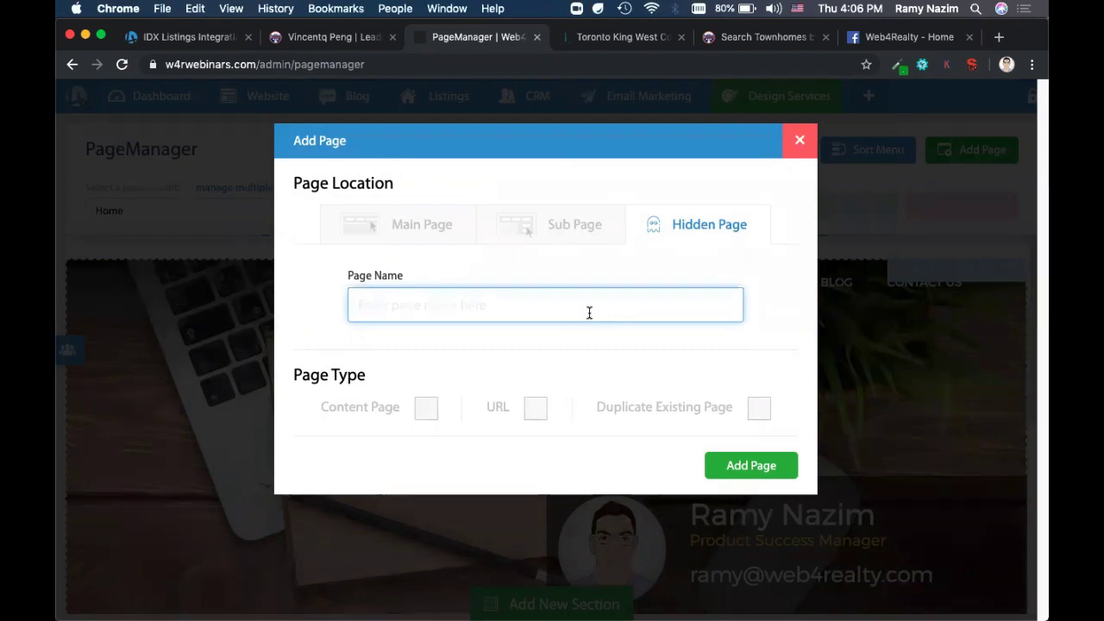
text(sow)
key(BackSpace)
key(BackSpace)
key(BackSpace)
text(Townhoms)
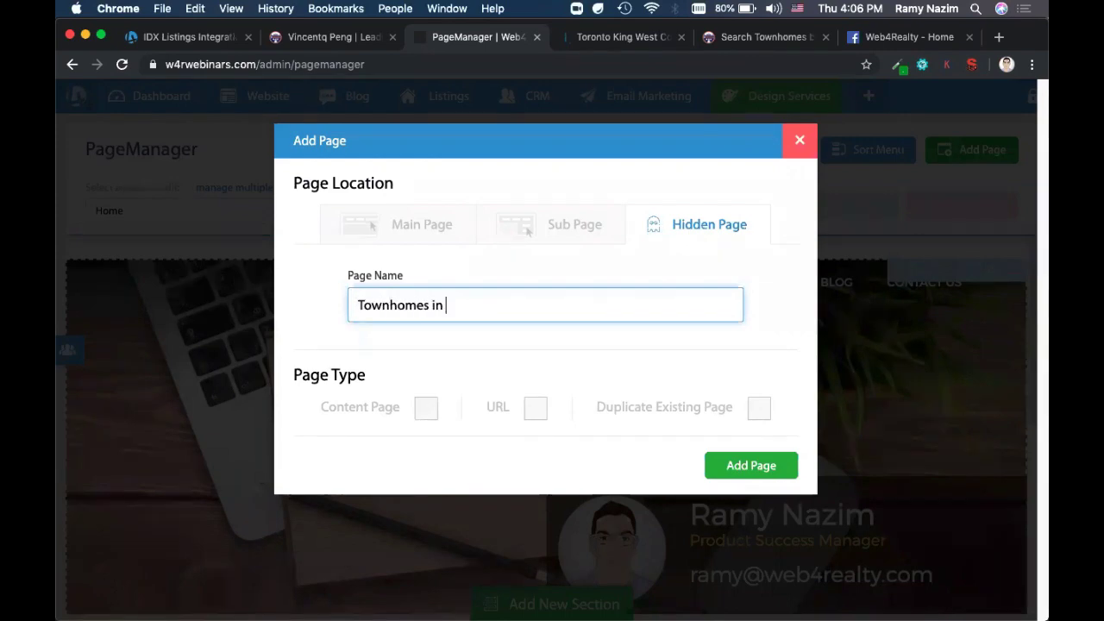
click(426, 407)
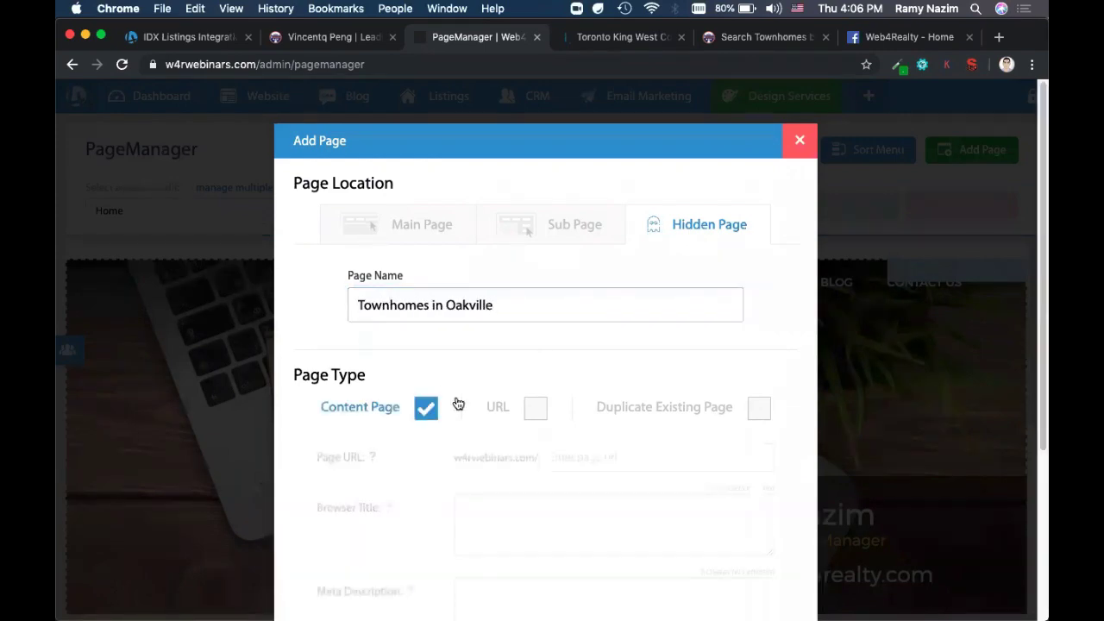
scroll(513, 348, down, 5)
click(716, 599)
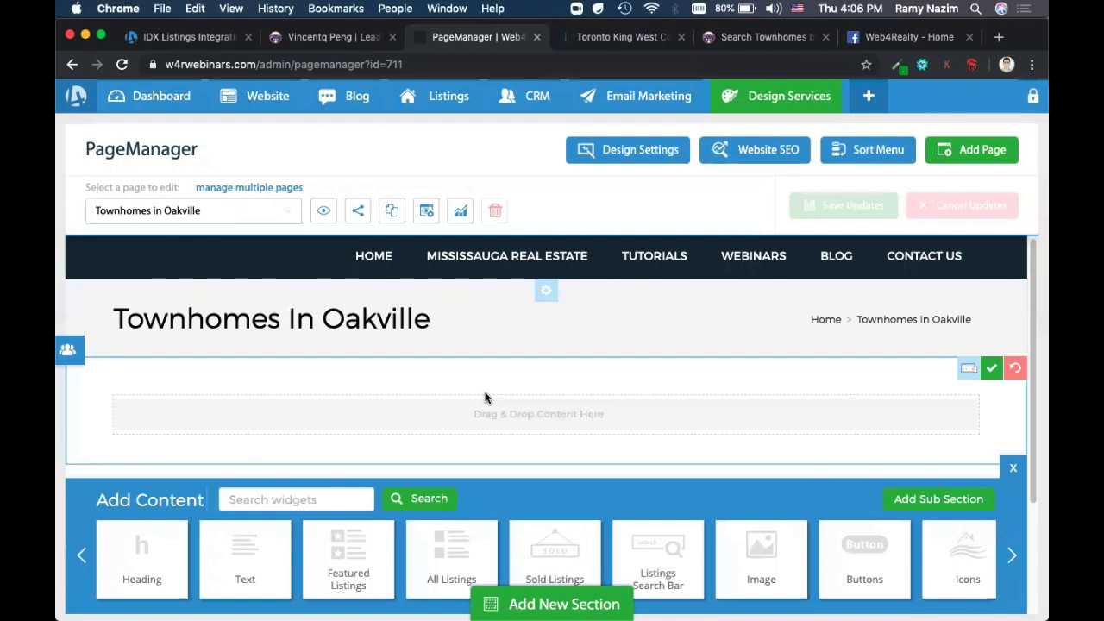
Step: Place an All Listings widget in the page's empty section and limit its listing type to Residential and Condominium
scroll(485, 398, down, 1)
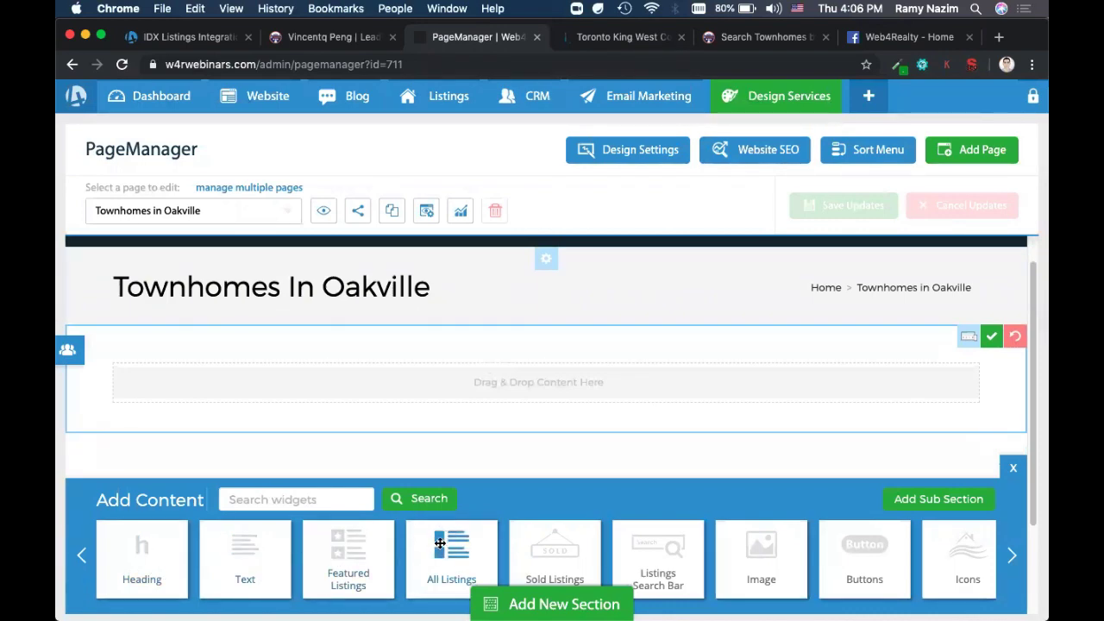
drag(440, 543, 467, 362)
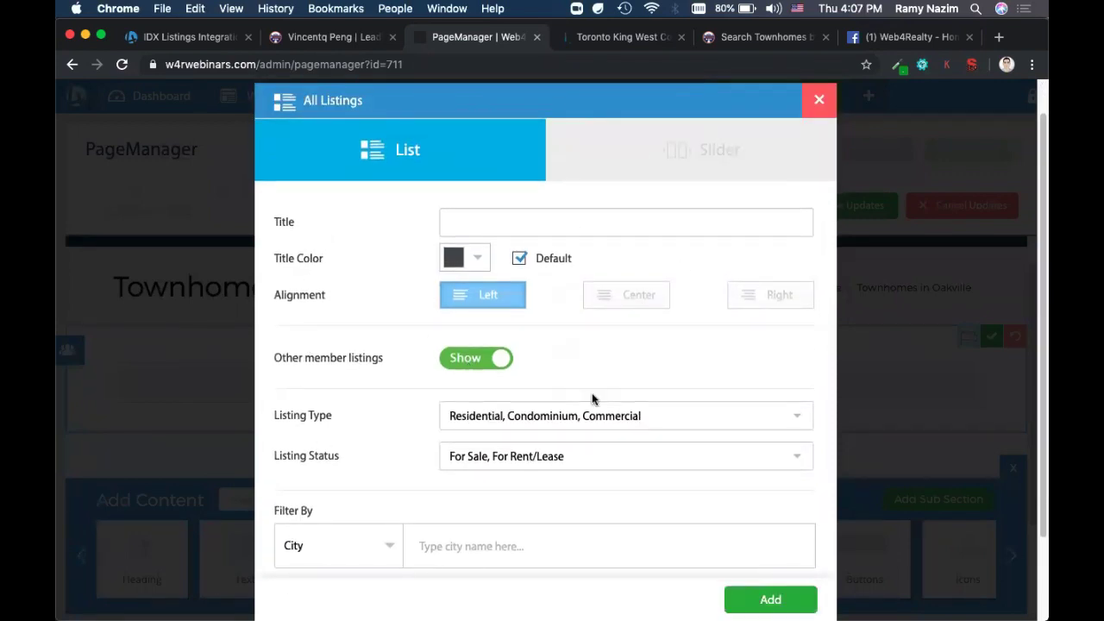
scroll(592, 394, down, 3)
drag(279, 322, 398, 329)
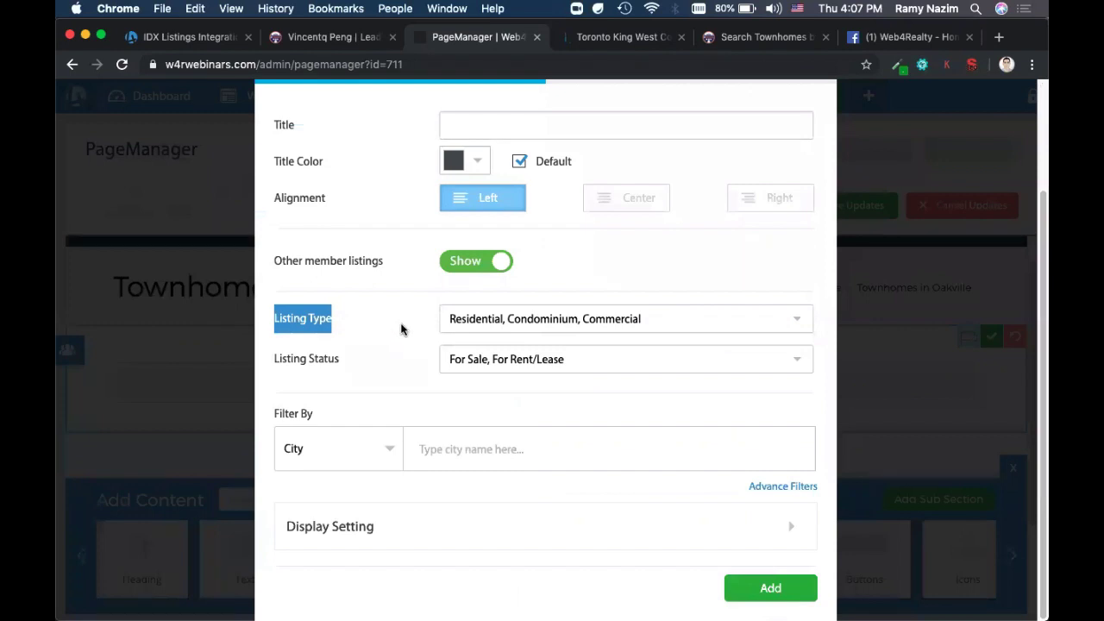
click(492, 320)
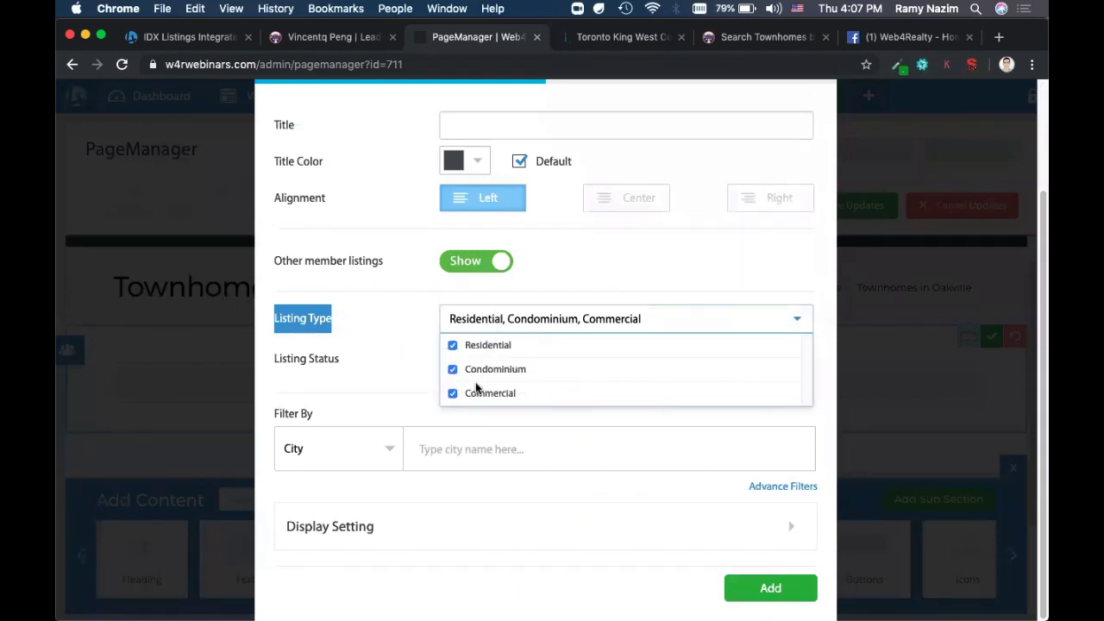
click(452, 393)
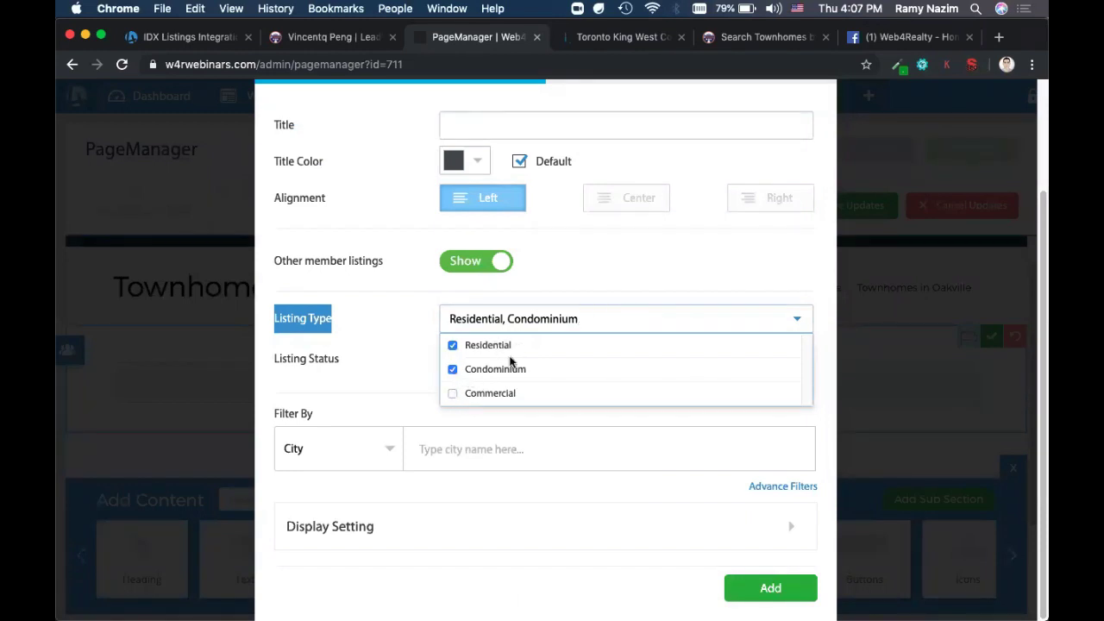
click(406, 340)
click(545, 323)
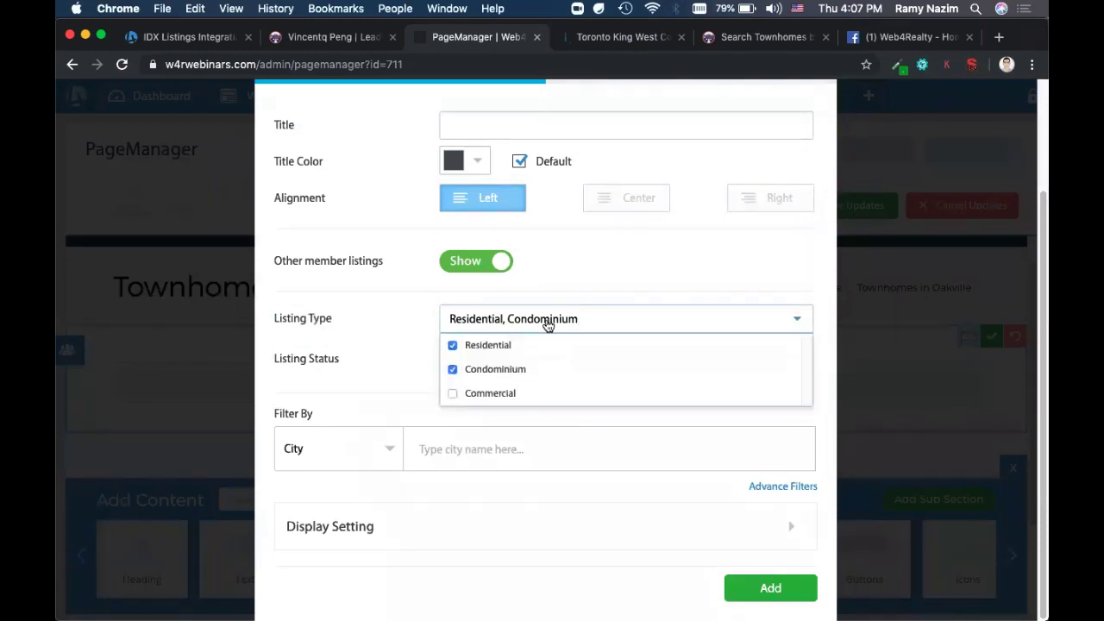
click(379, 328)
Step: Limit the widget's listing status to For Sale and filter the listings by the city Oakville
click(530, 359)
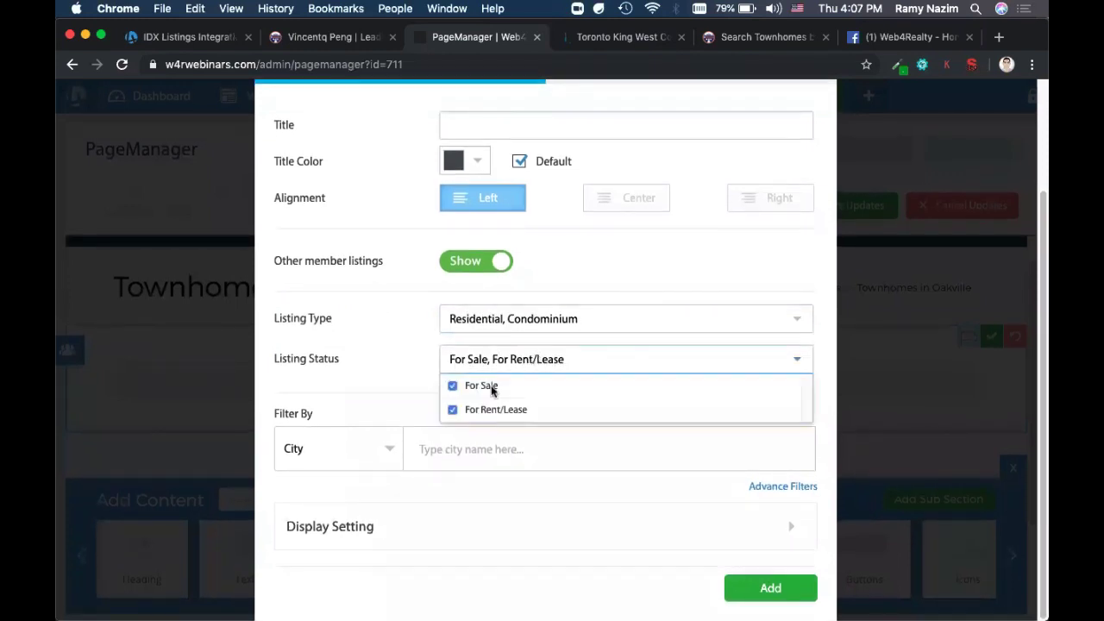
click(451, 409)
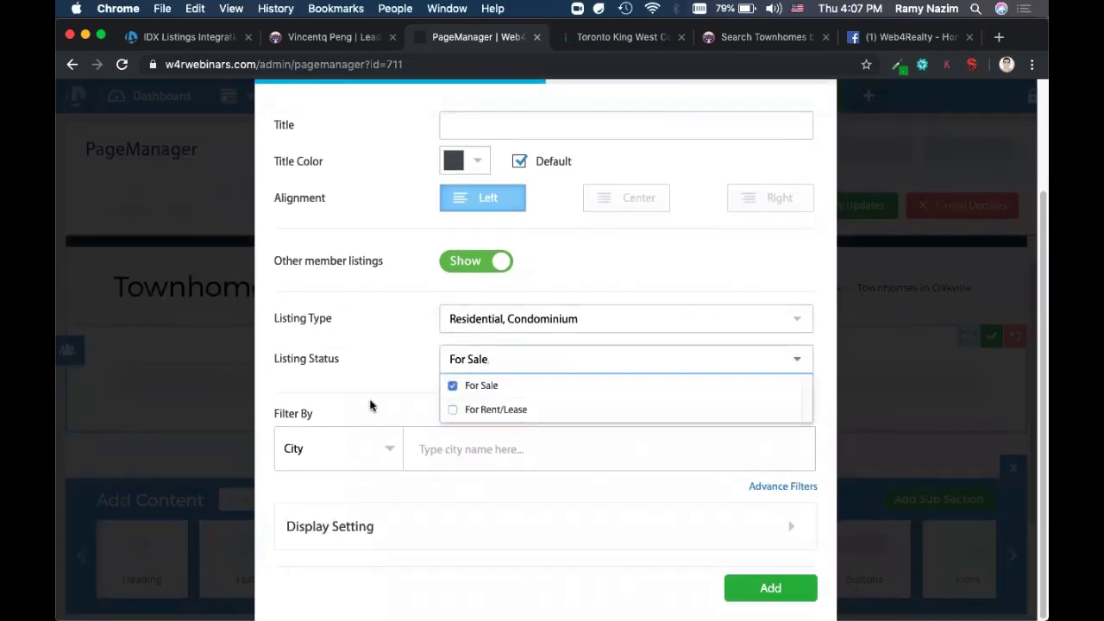
click(371, 407)
click(487, 458)
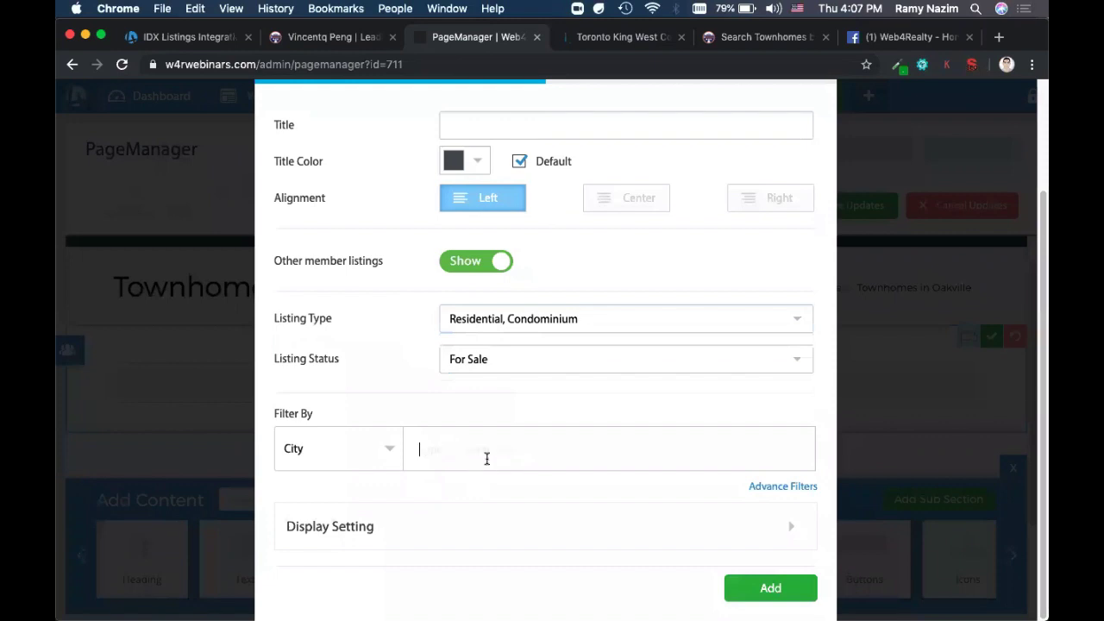
text(oak)
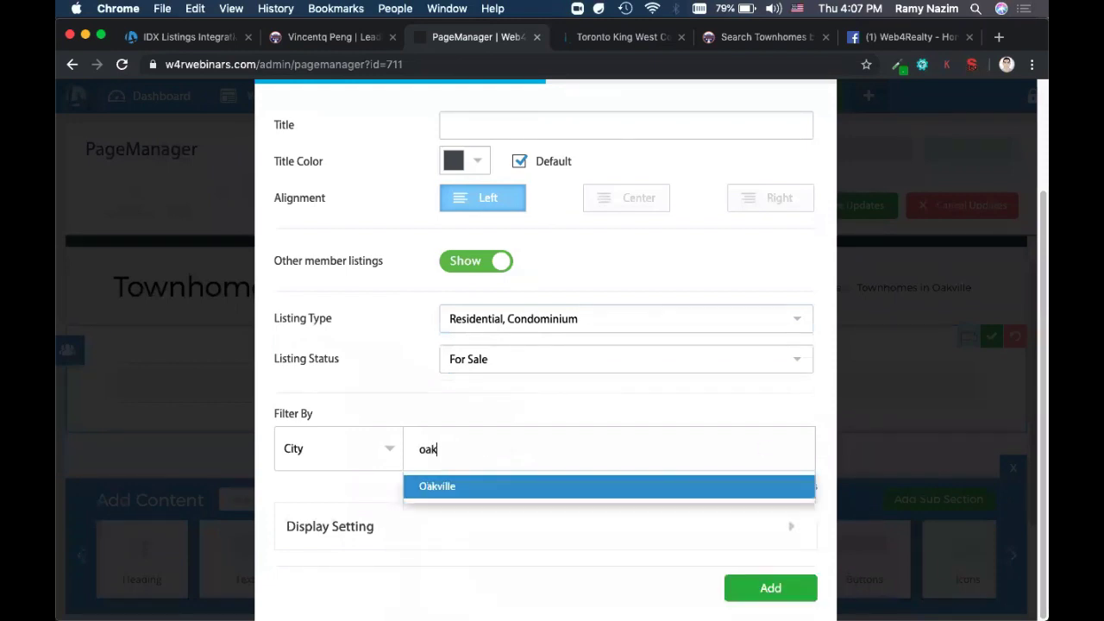
click(509, 493)
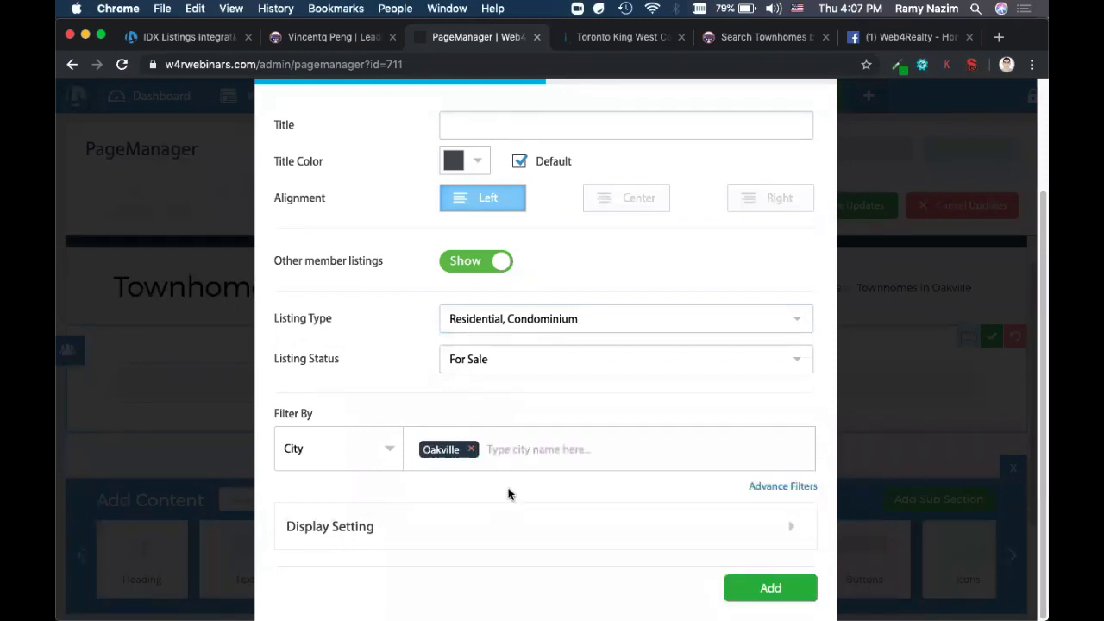
Step: Try adding Mississauga and Brampton to the city filter beside Oakville, and remove both again
click(547, 452)
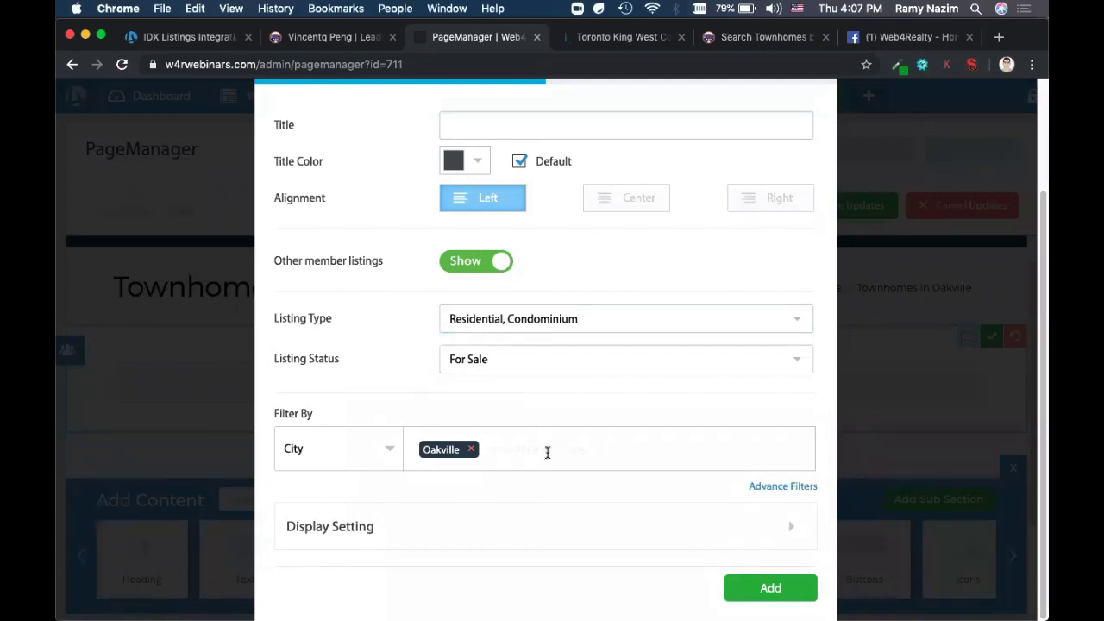
text(miss)
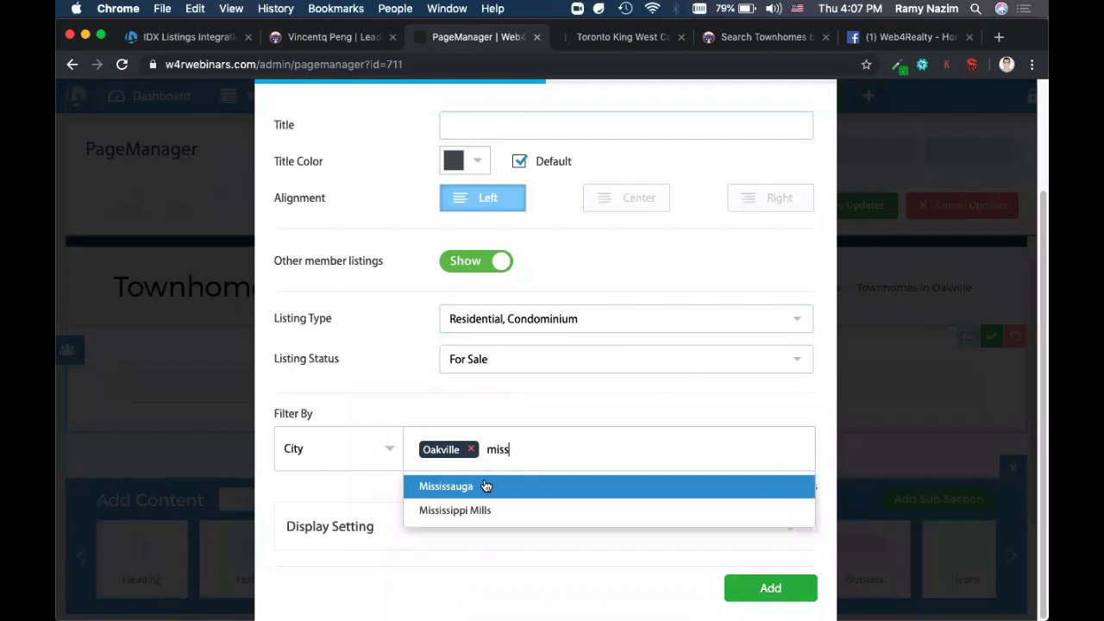
click(475, 486)
click(612, 452)
text(bram)
click(441, 504)
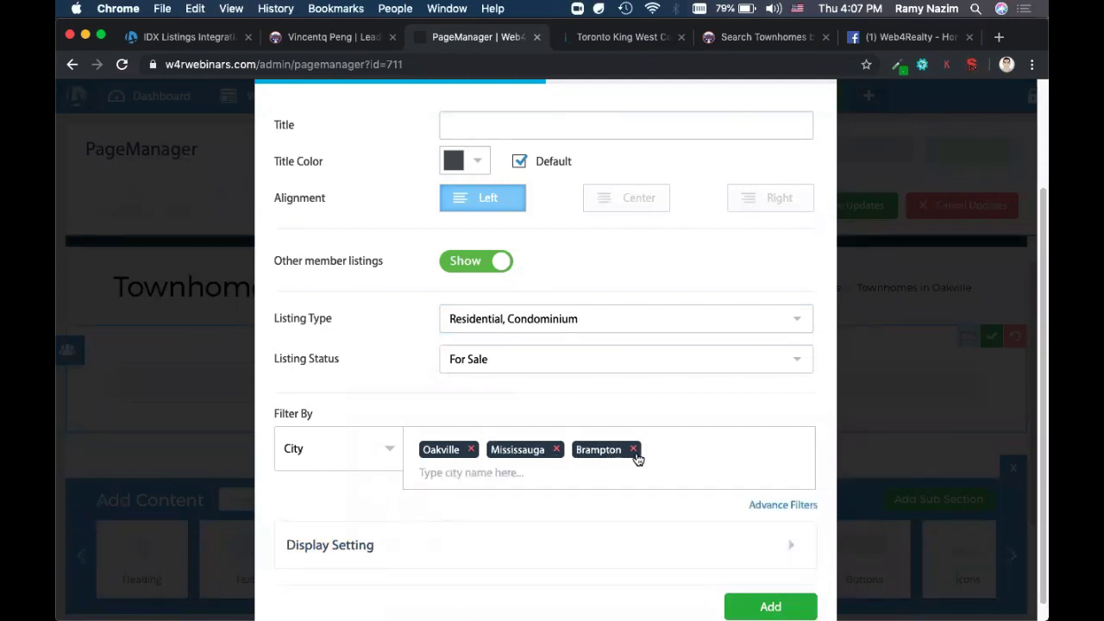
click(633, 450)
click(557, 450)
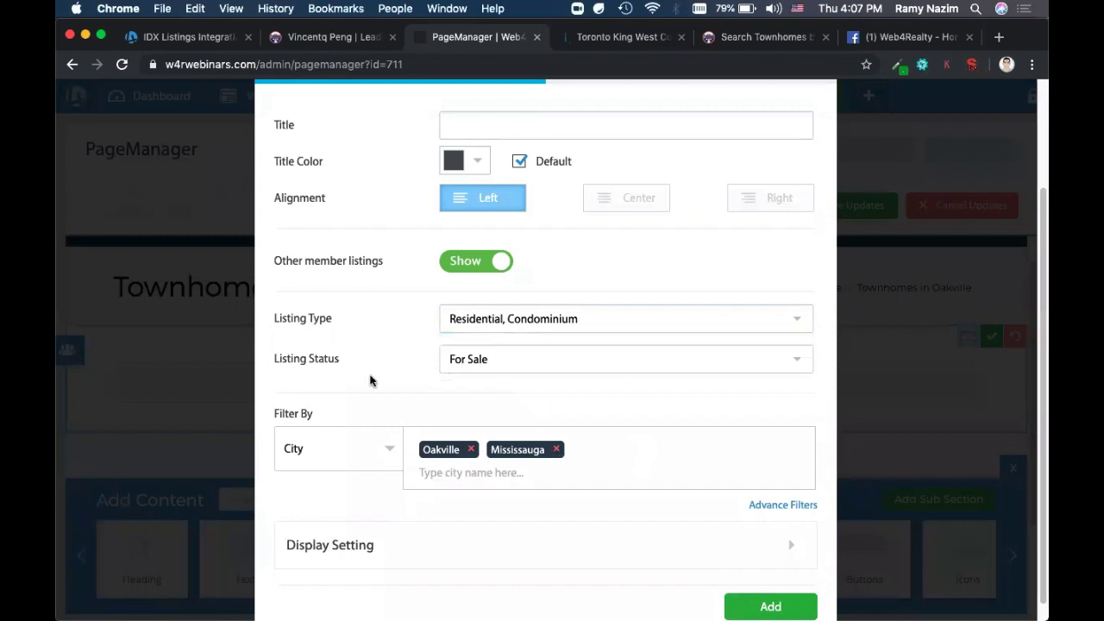
Step: Open the advanced filters and add a filter on the Type field with the Equals operator
click(786, 488)
scroll(559, 463, down, 3)
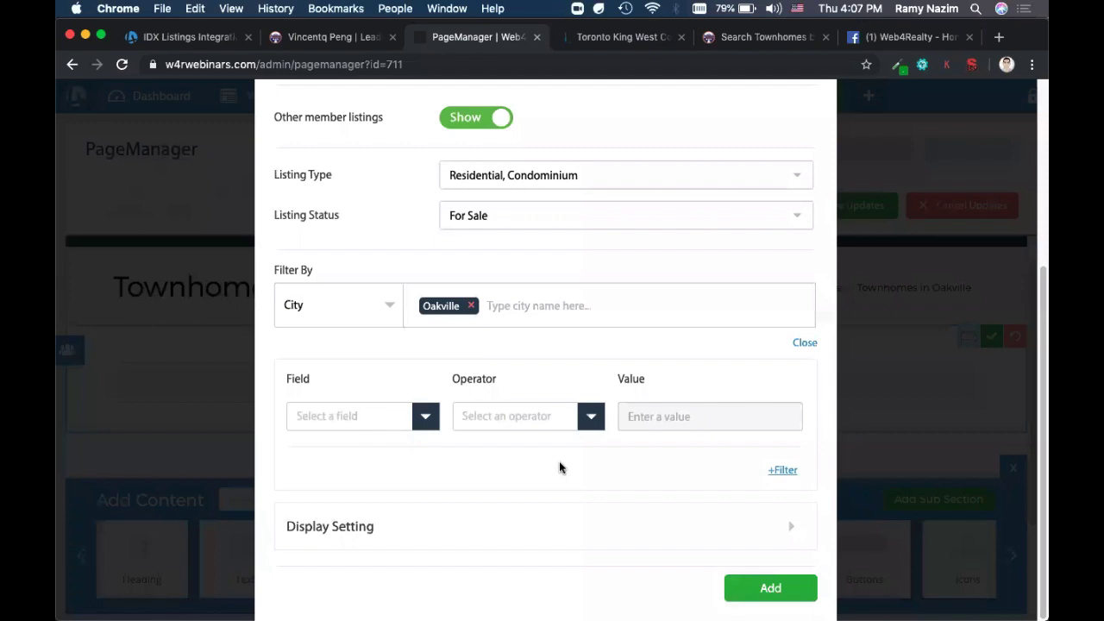
click(377, 424)
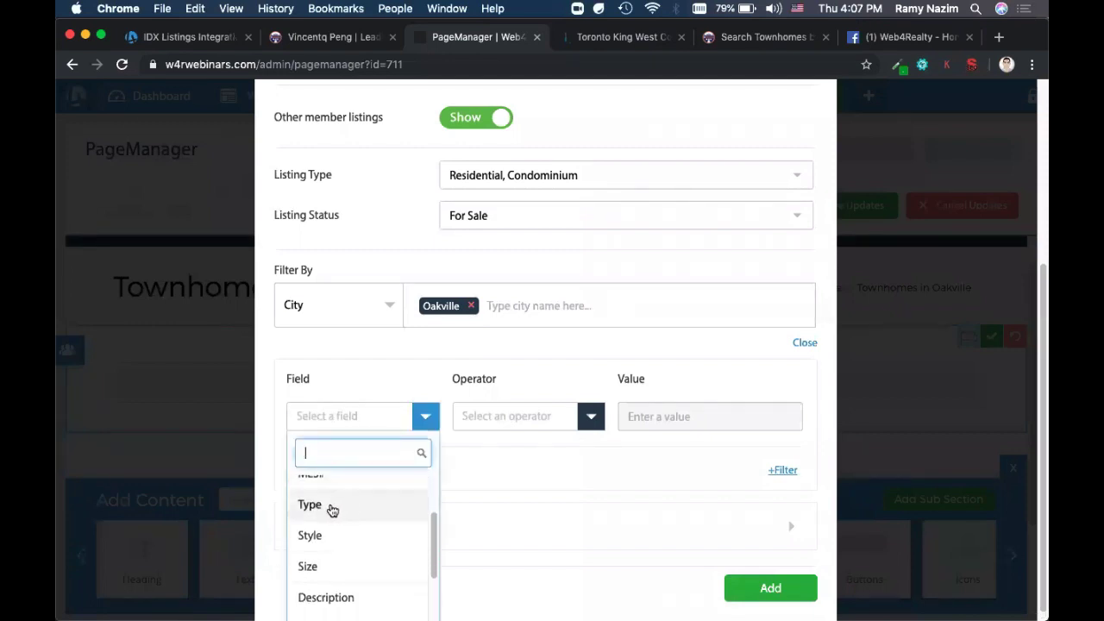
click(349, 507)
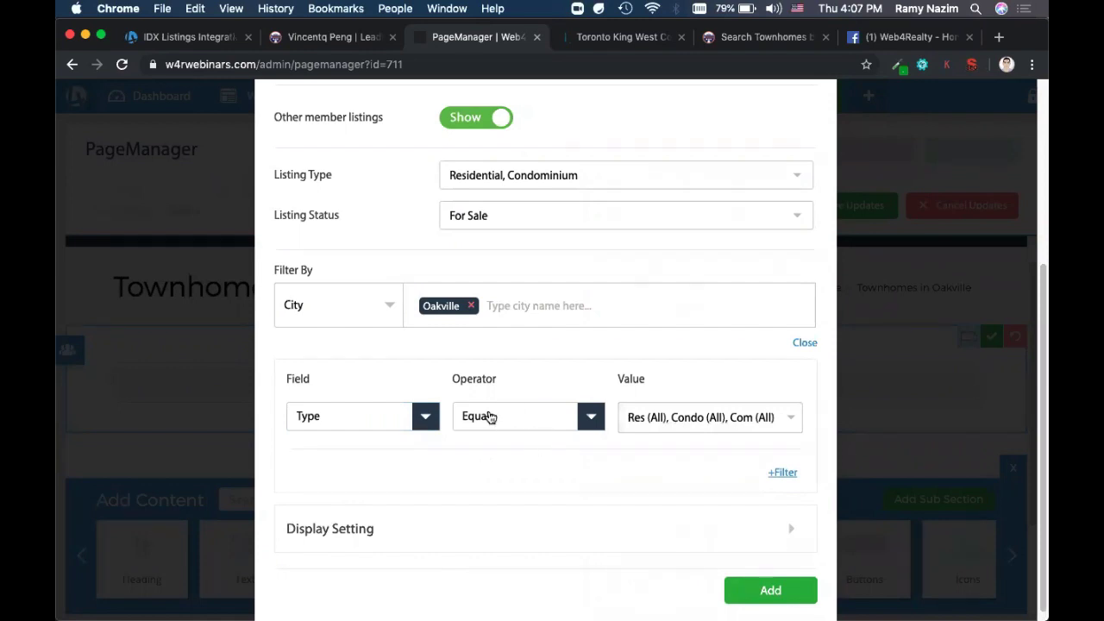
Step: Limit the Type filter's residential values to Att/Row/Twnhouse and its condominium values to Condo Townhouse
click(692, 419)
scroll(632, 464, down, 1)
scroll(632, 464, down, 2)
scroll(632, 464, up, 3)
click(745, 468)
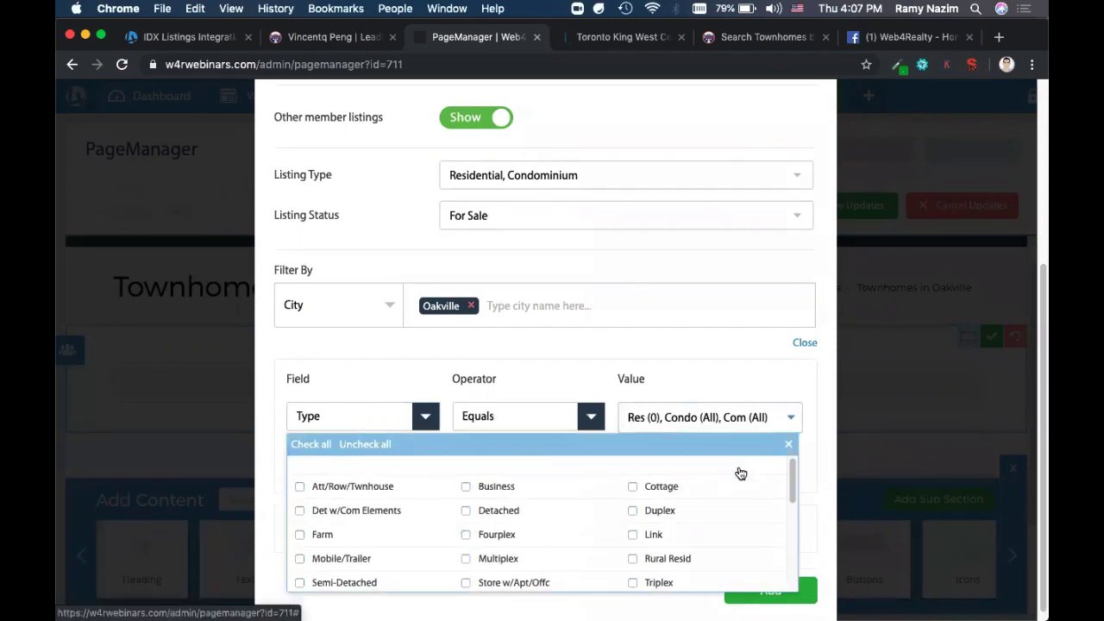
click(352, 488)
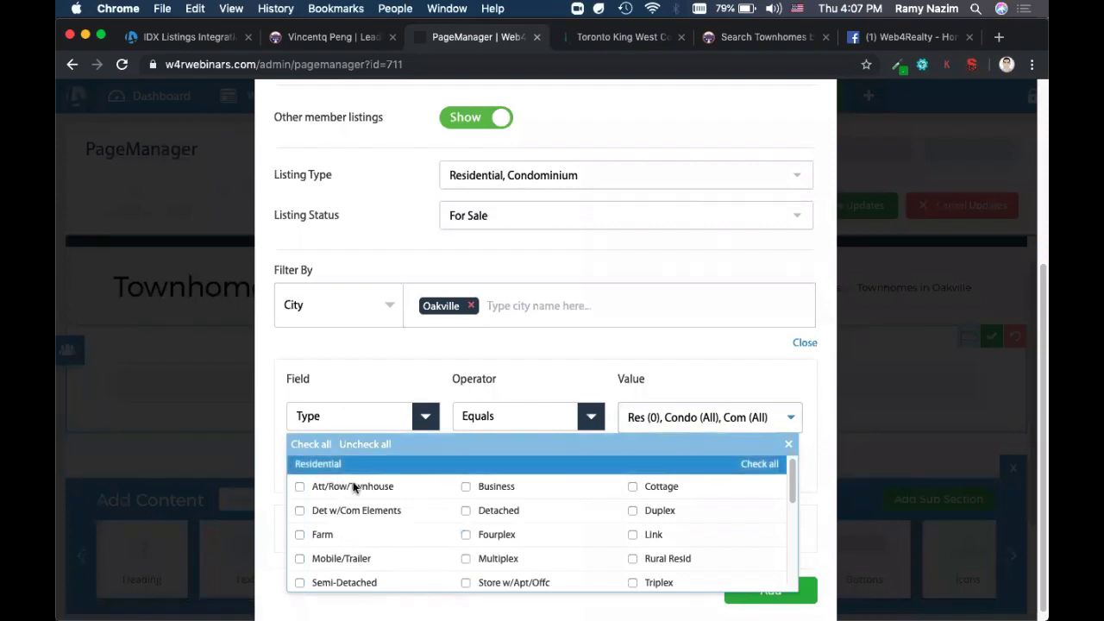
scroll(477, 505, down, 3)
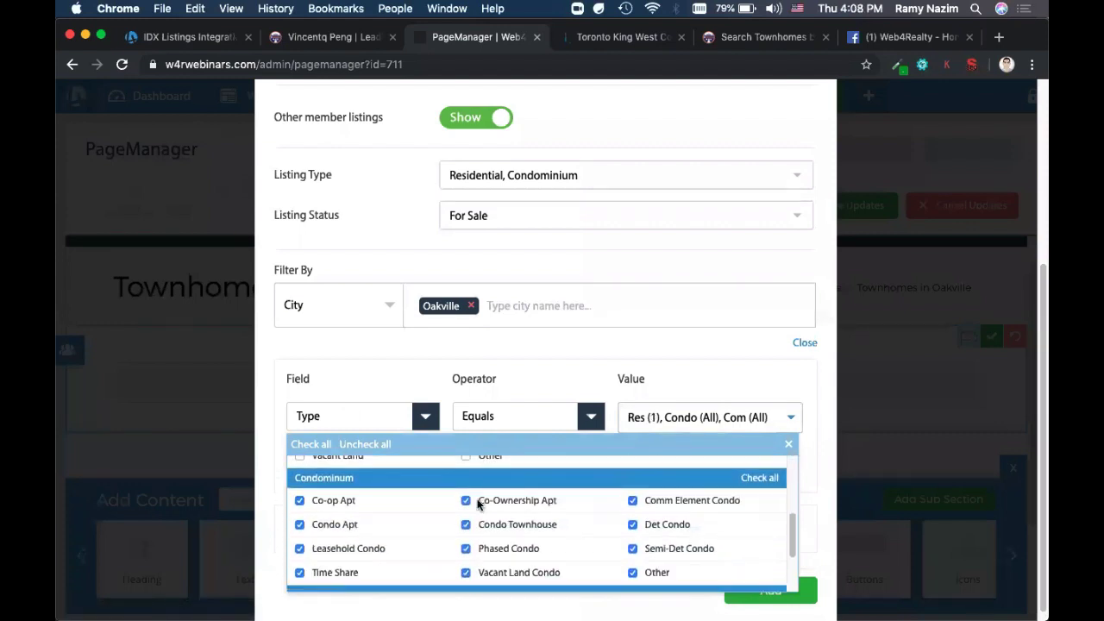
click(762, 480)
click(557, 530)
scroll(560, 492, up, 1)
click(611, 369)
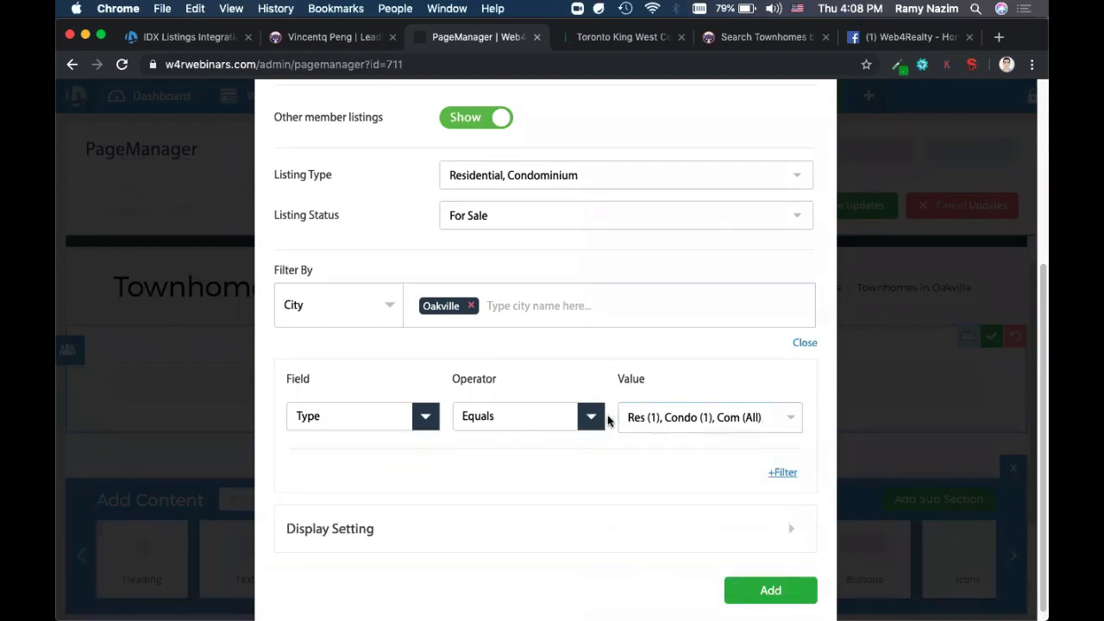
Step: In the display settings, set the default view to Detail and turn off the listing search and Buy/Rent selection
scroll(610, 419, down, 1)
click(415, 523)
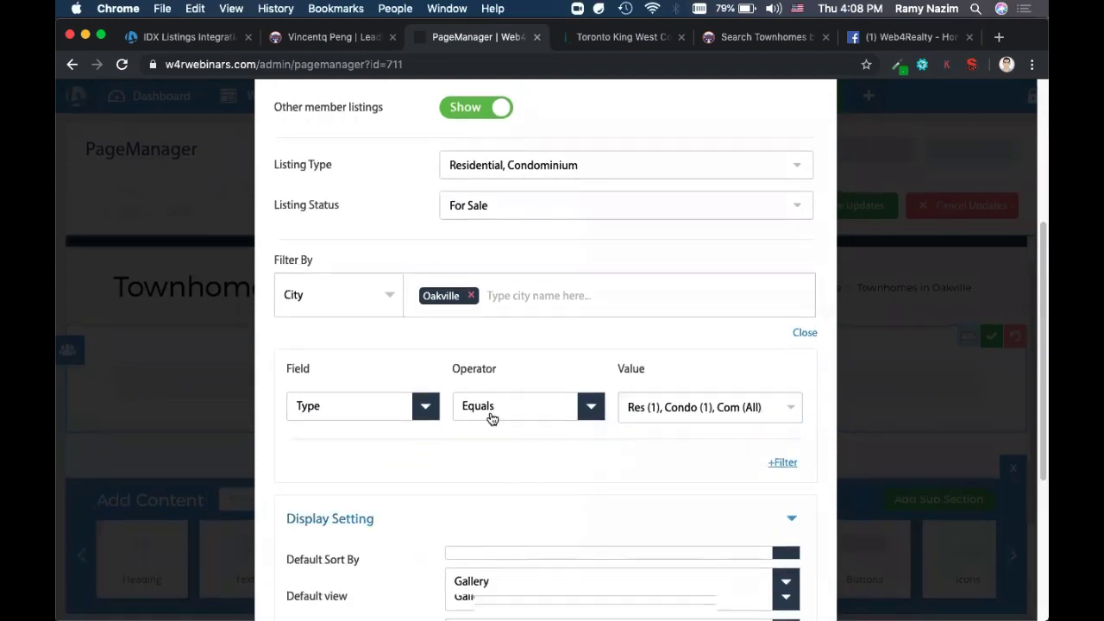
scroll(490, 419, down, 5)
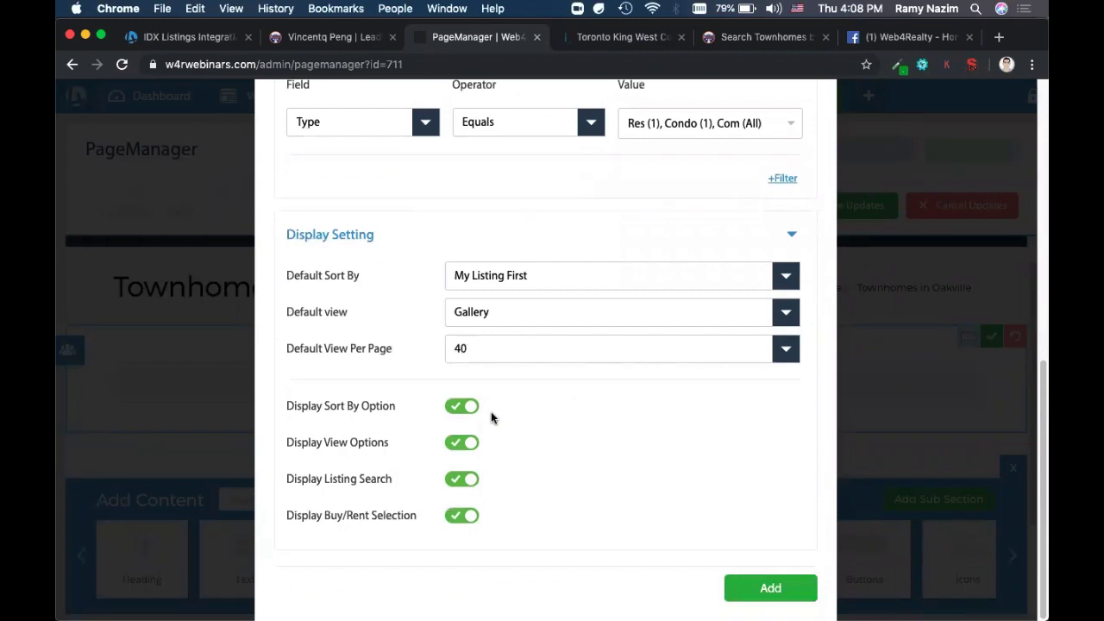
click(529, 320)
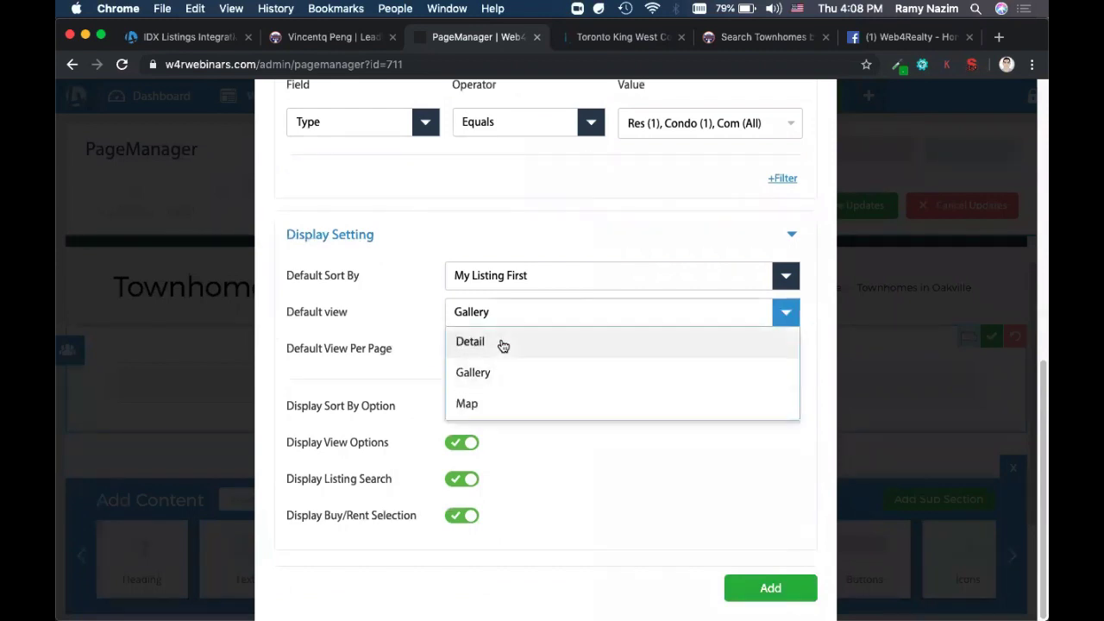
click(503, 343)
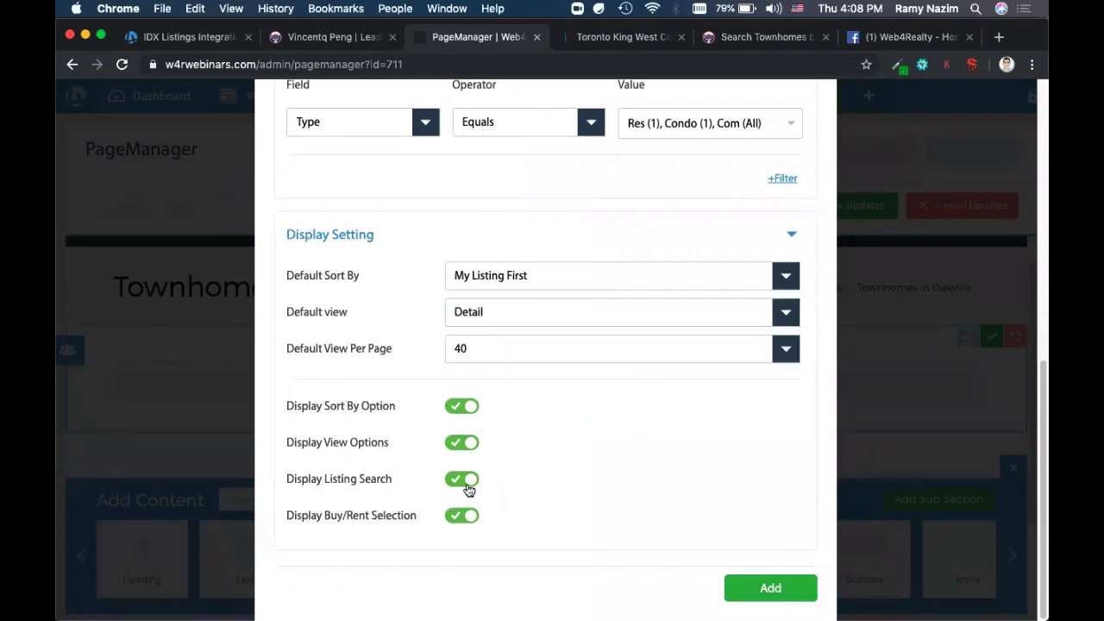
click(468, 487)
click(458, 514)
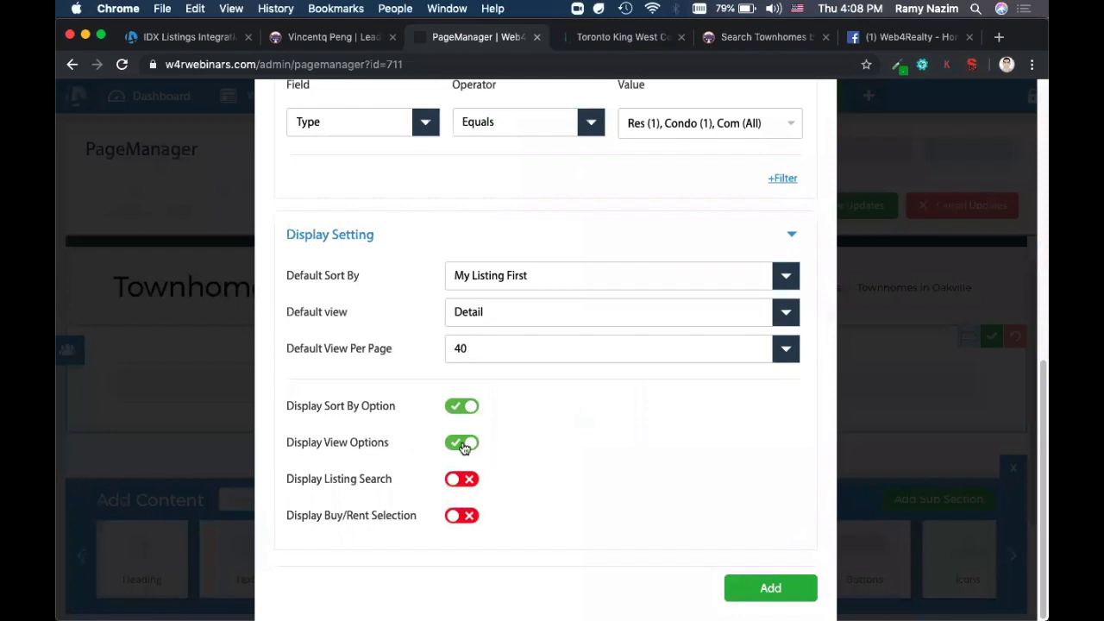
Step: Add the configured All Listings widget to the page and save the page updates
click(771, 590)
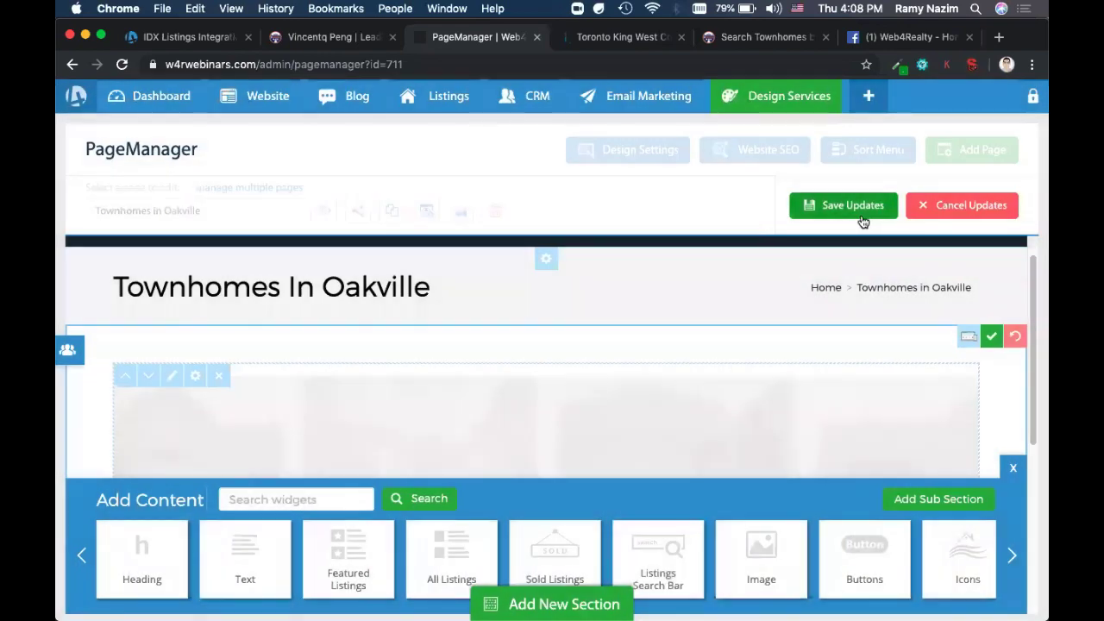
click(861, 217)
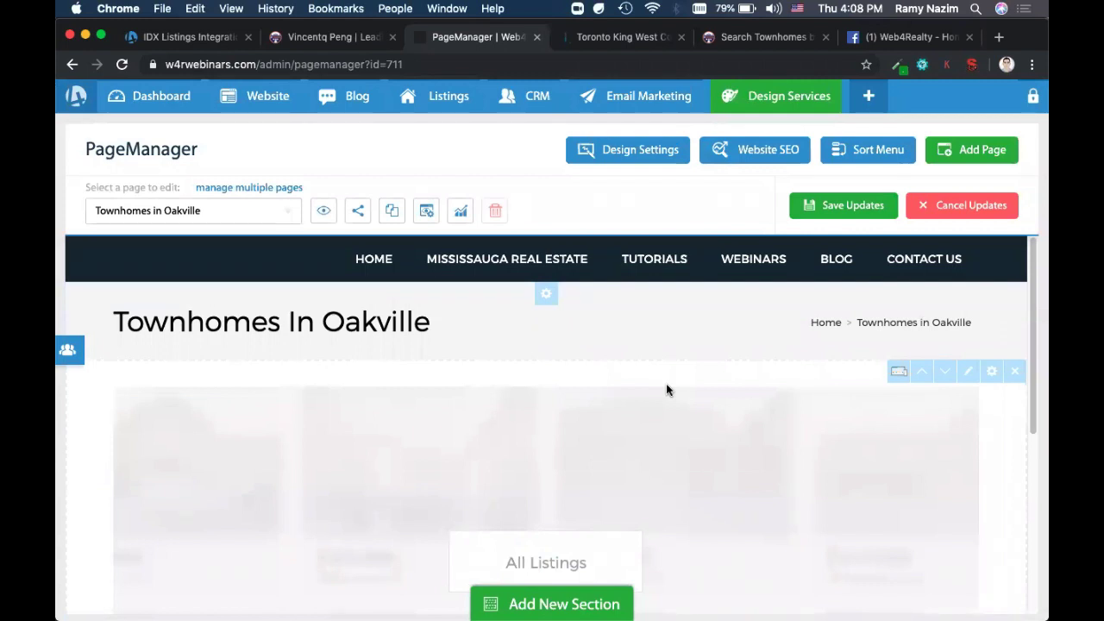
Step: Preview the Townhomes in Oakville page and check the type, status and community of its listings
click(323, 210)
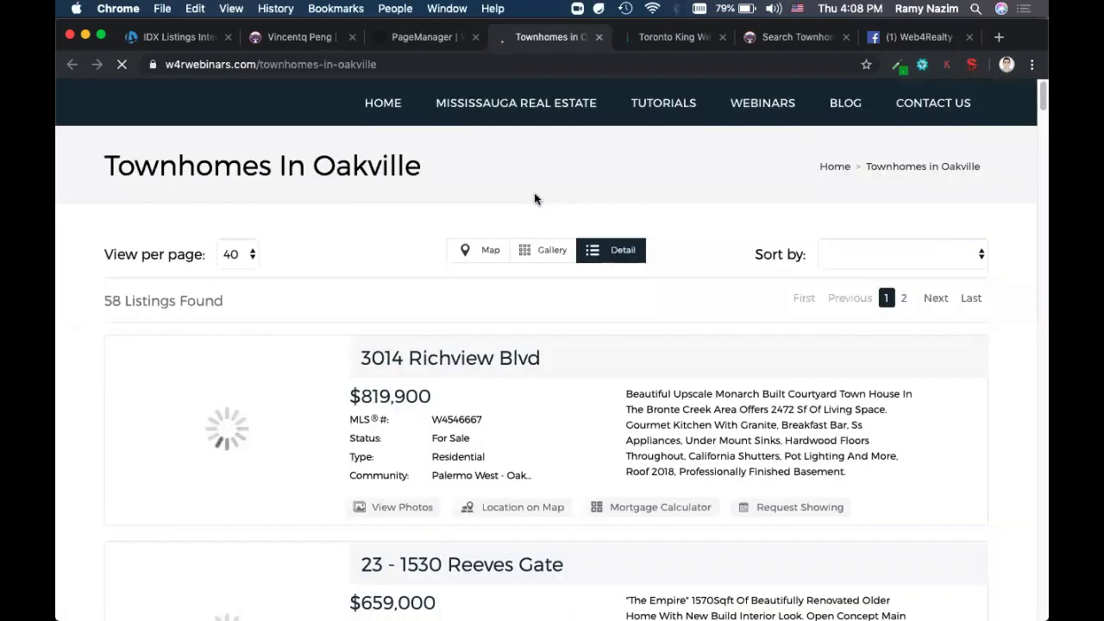
scroll(534, 199, down, 1)
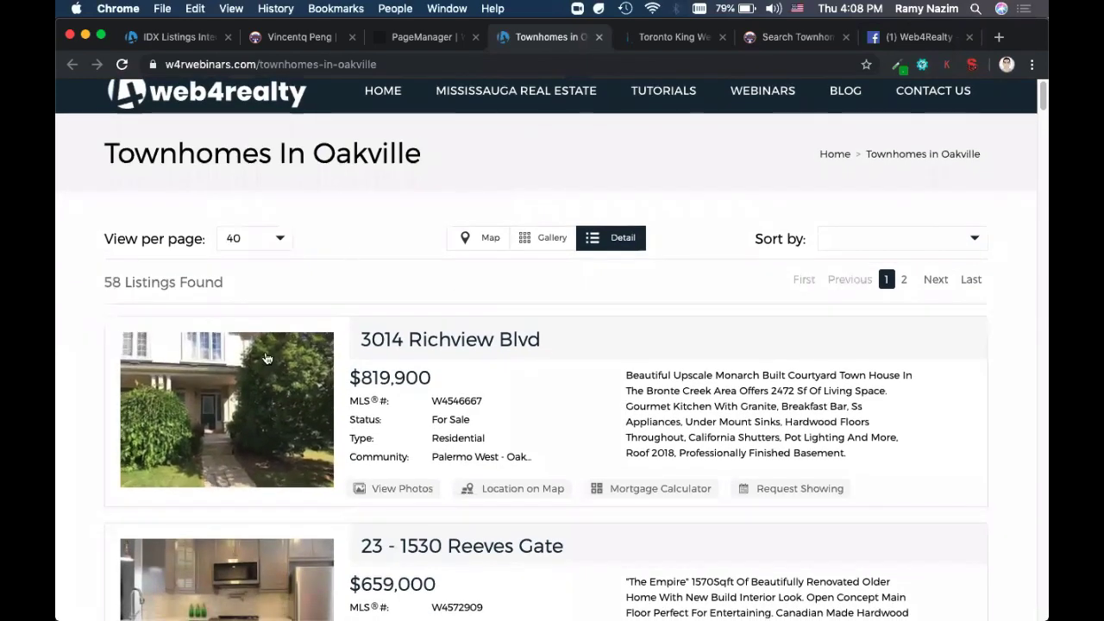
scroll(398, 250, down, 6)
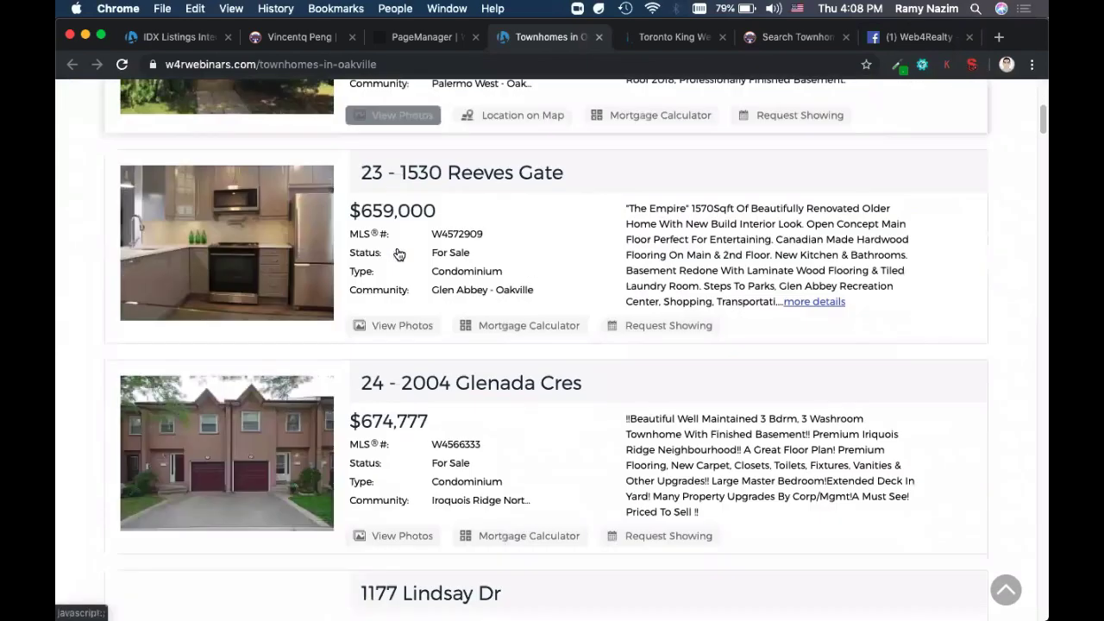
scroll(398, 253, down, 6)
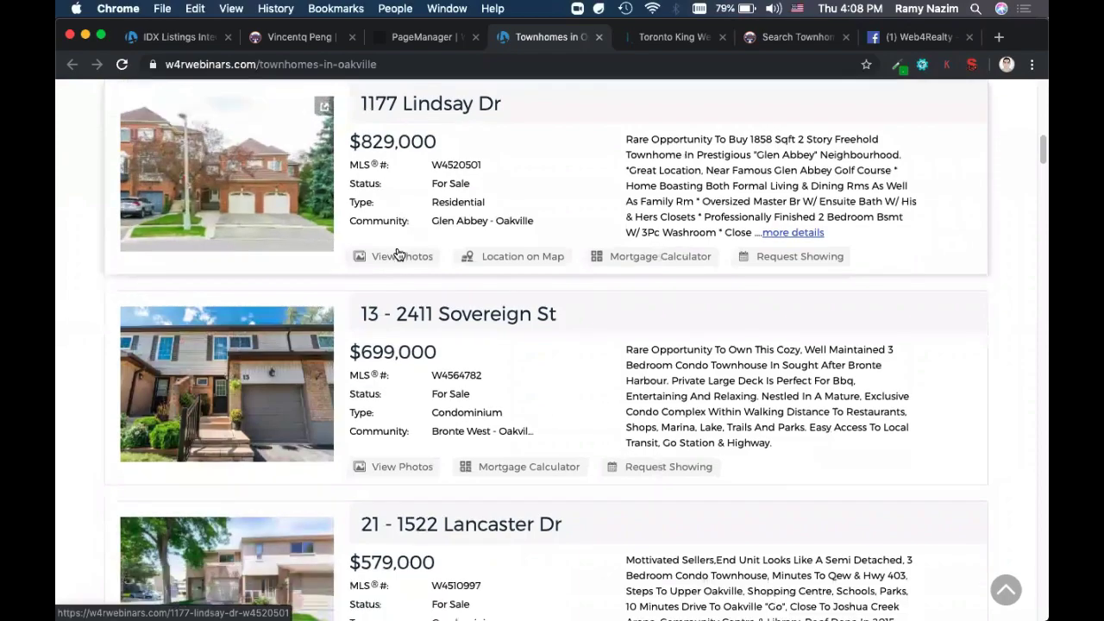
scroll(398, 254, down, 8)
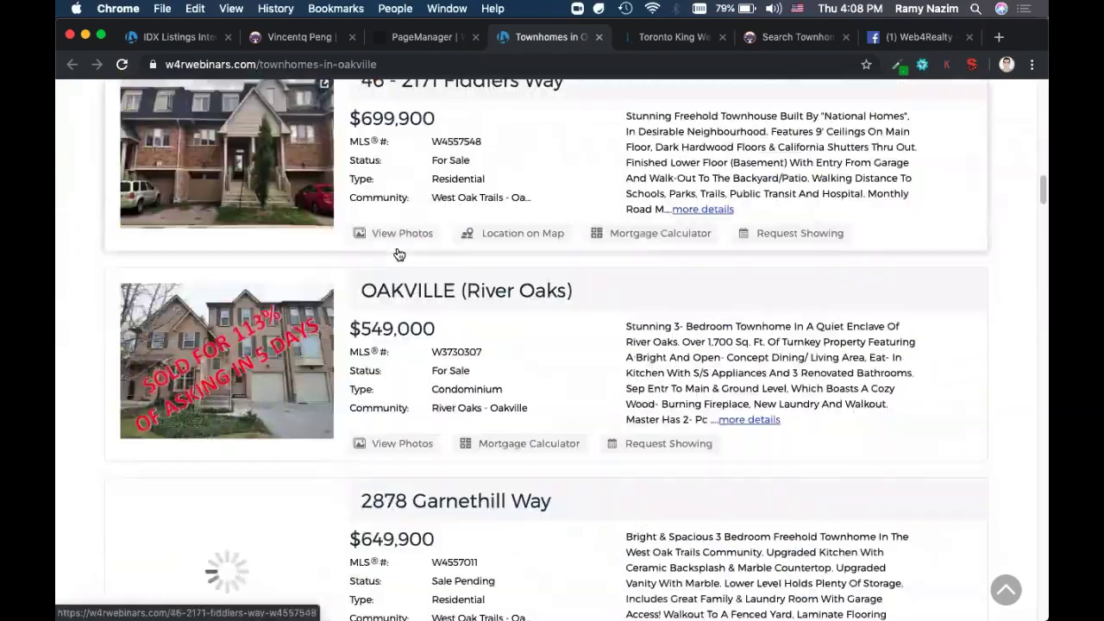
scroll(398, 254, down, 7)
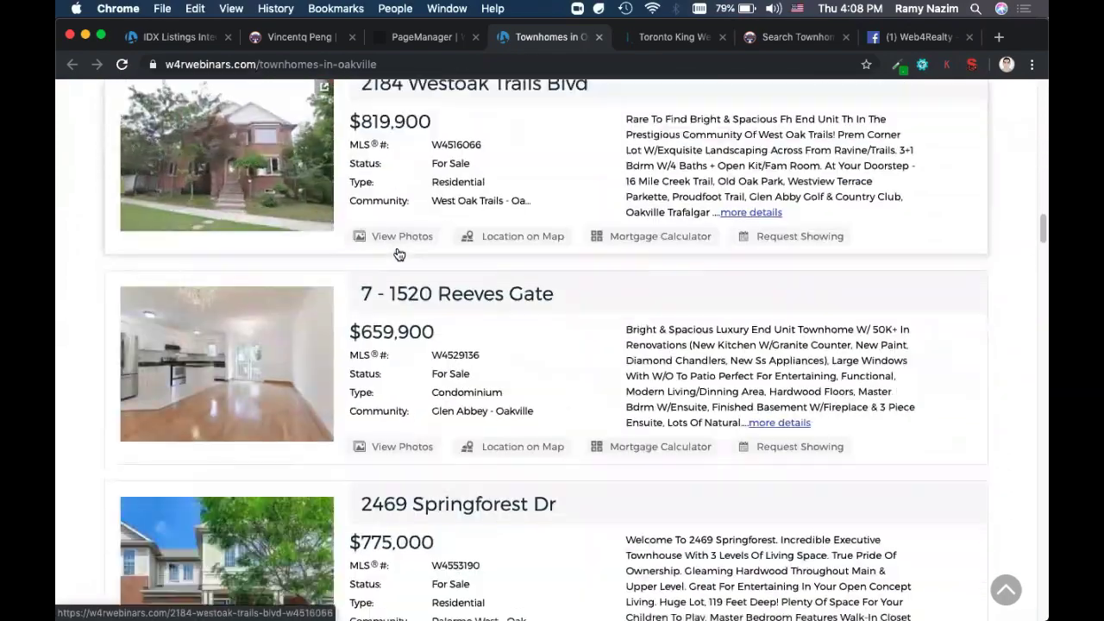
scroll(399, 254, down, 4)
scroll(398, 254, up, 12)
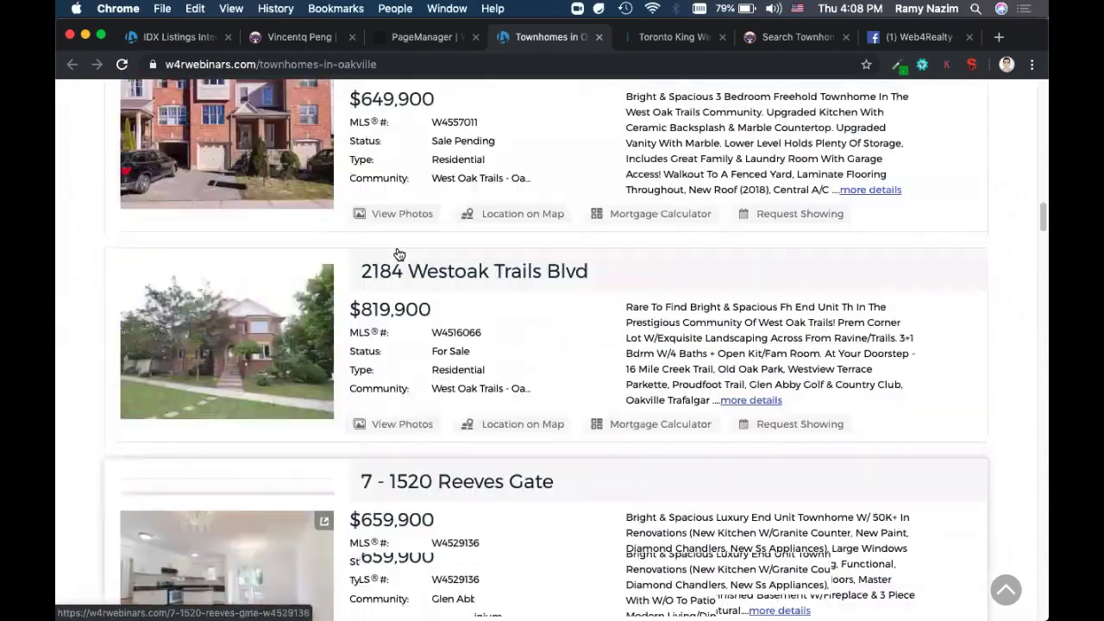
scroll(398, 254, up, 15)
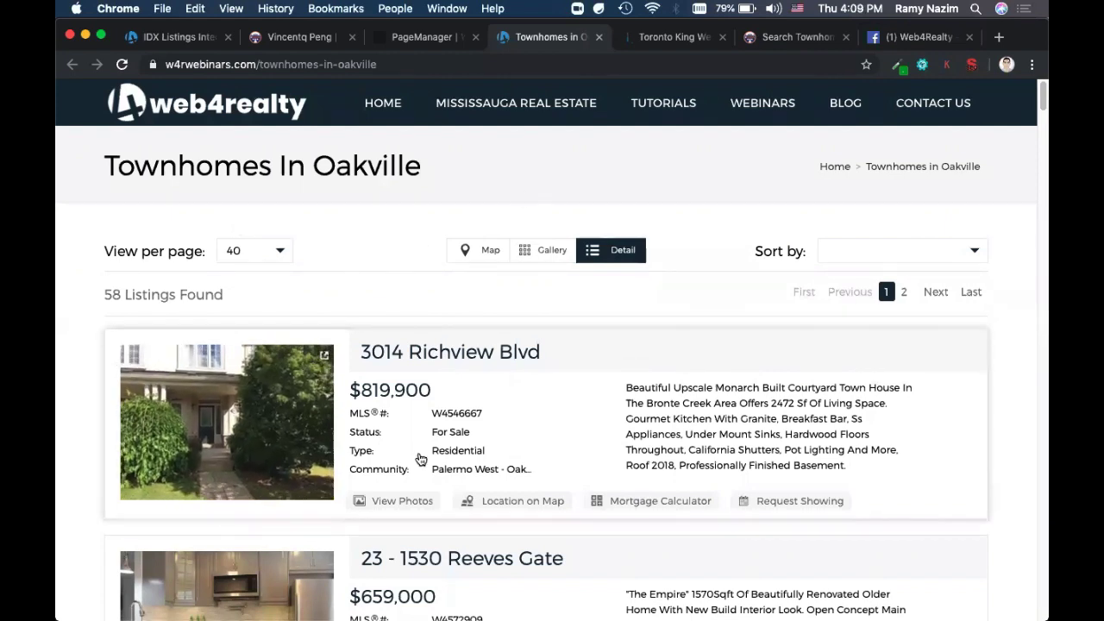
scroll(444, 350, down, 6)
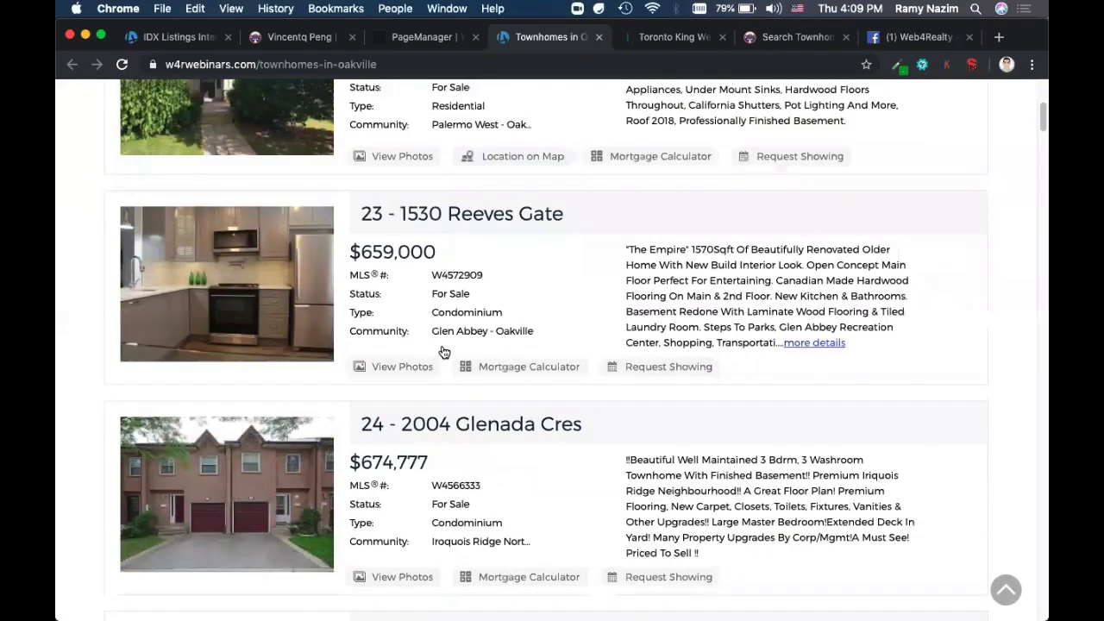
scroll(444, 350, down, 2)
scroll(444, 350, up, 6)
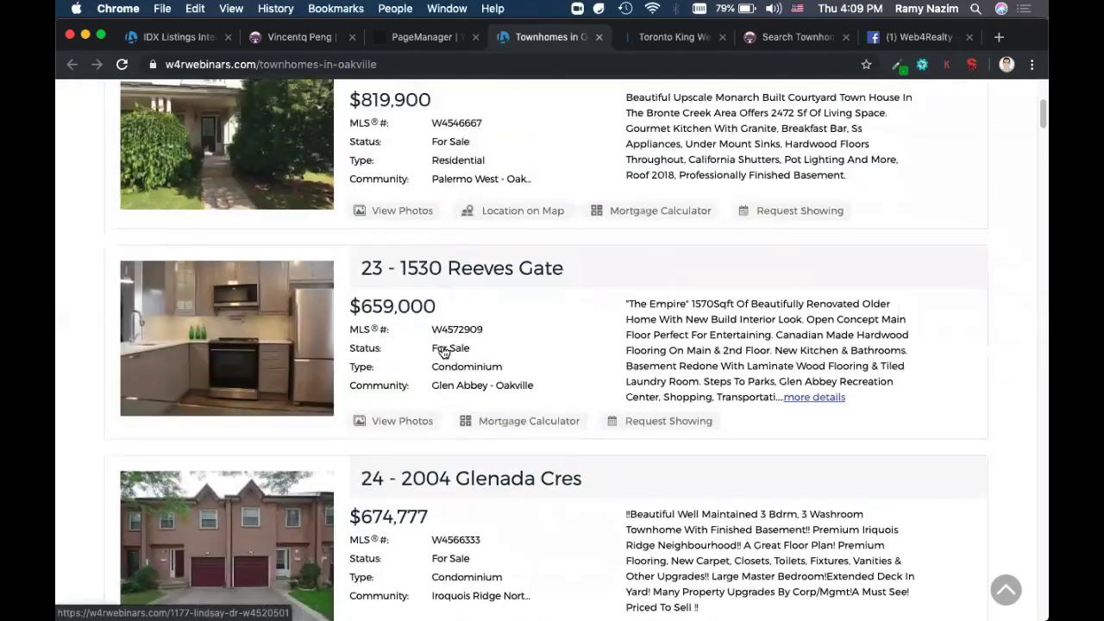
scroll(444, 351, up, 1)
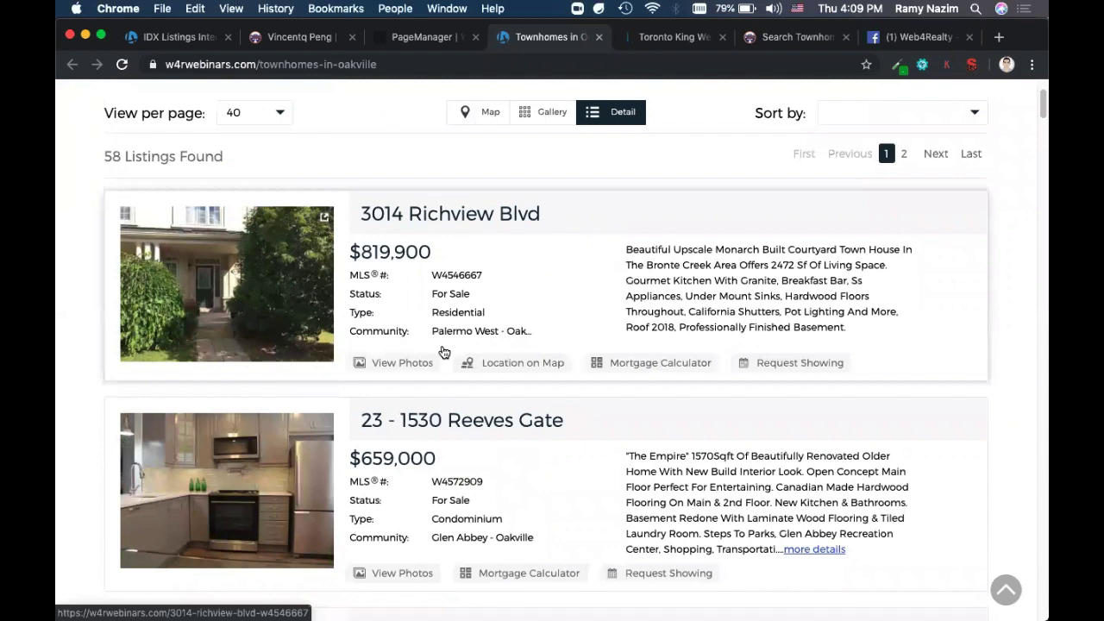
Step: Back in PageManager, reopen the All Listings widget's settings, add For Rent/Lease to its listing status and update it
click(424, 36)
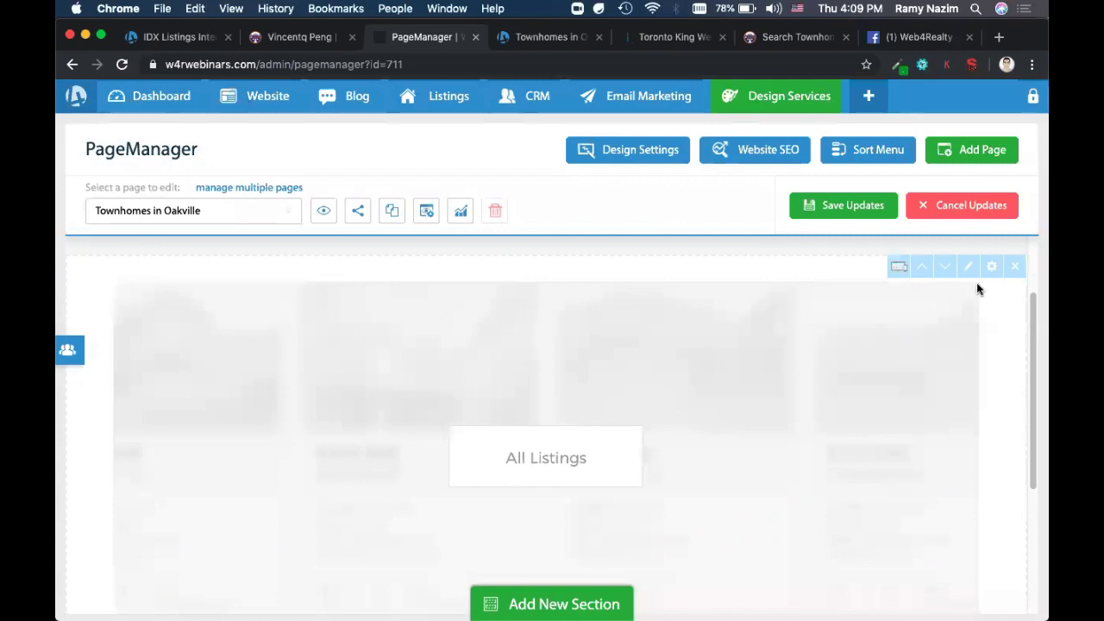
click(970, 269)
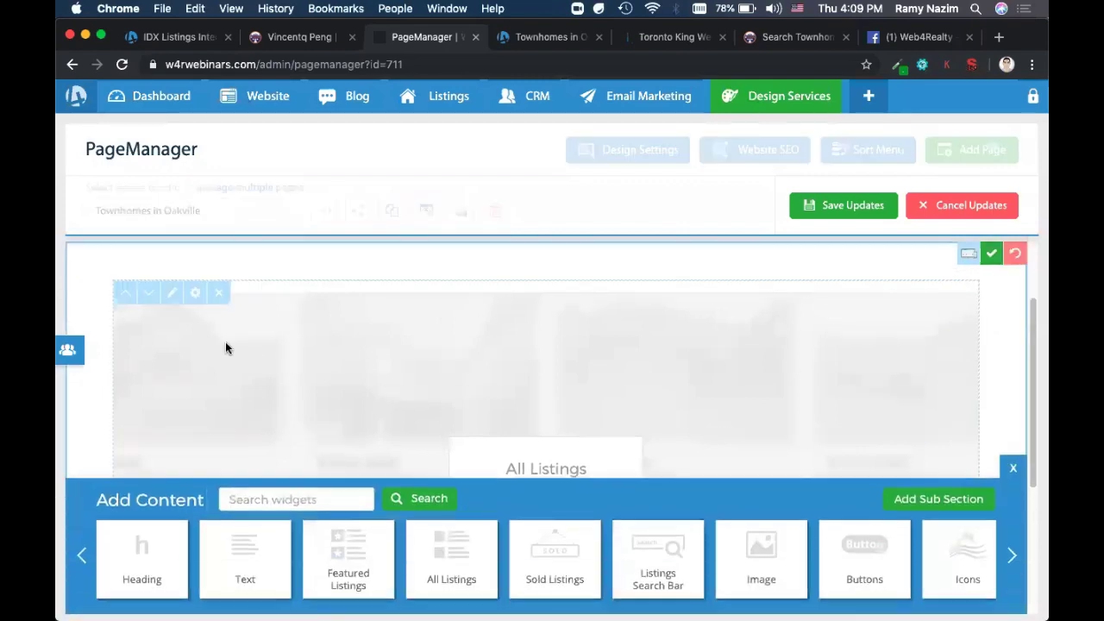
click(172, 293)
scroll(472, 468, down, 5)
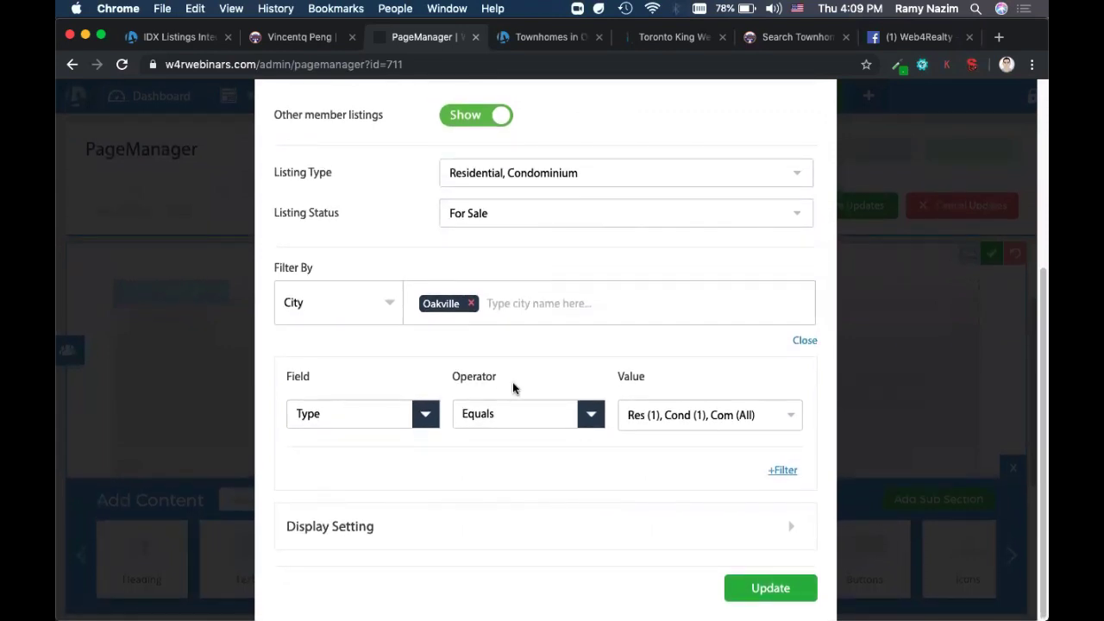
click(513, 224)
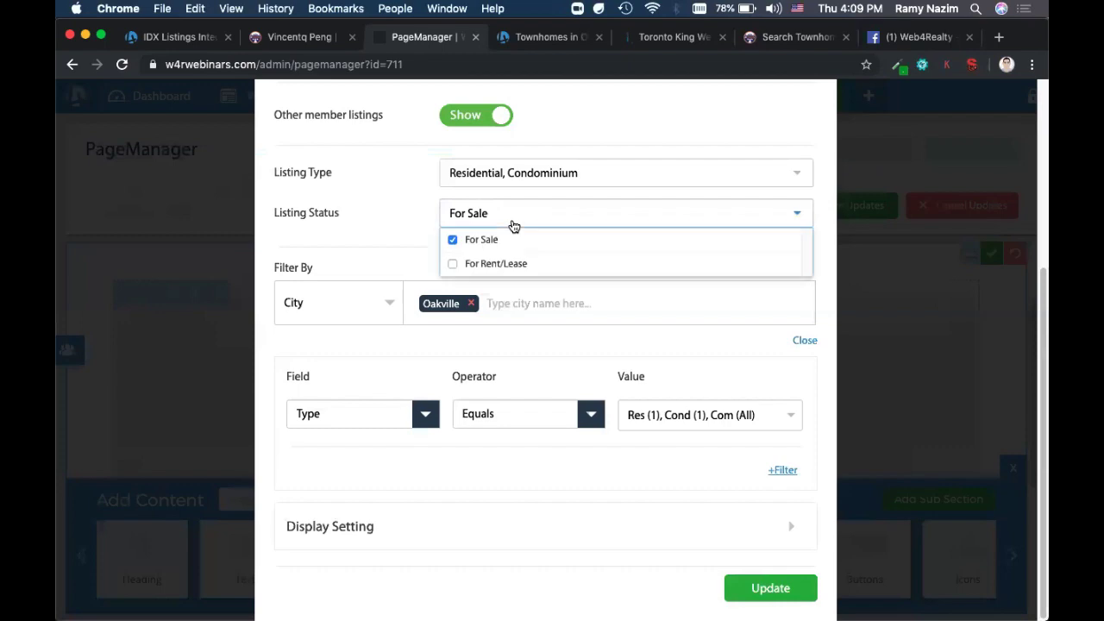
click(453, 263)
click(404, 253)
scroll(499, 287, down, 1)
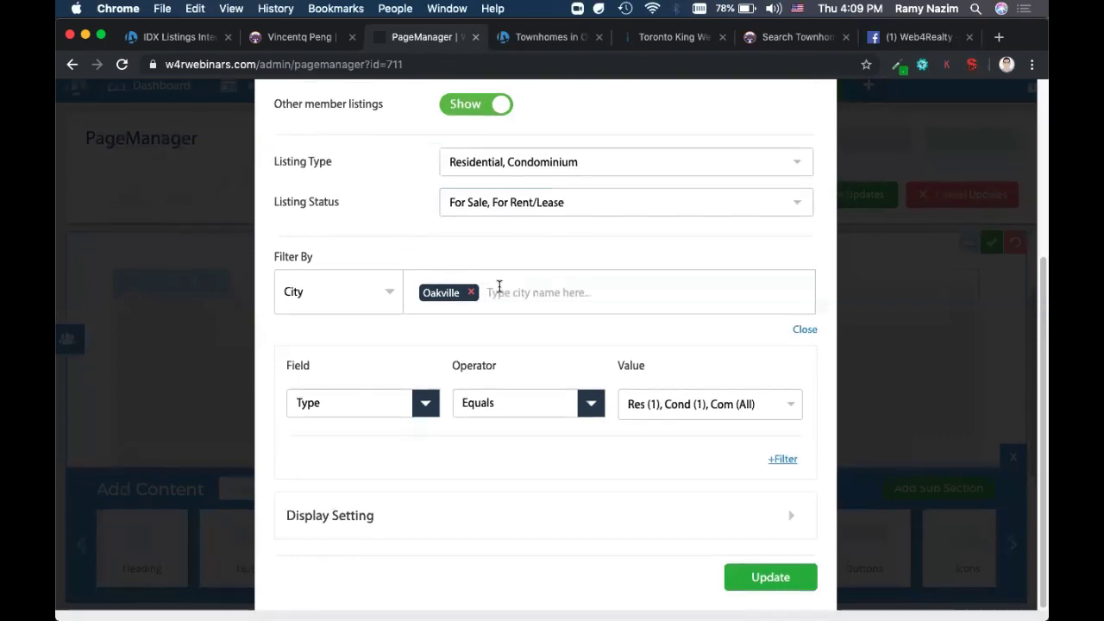
click(781, 591)
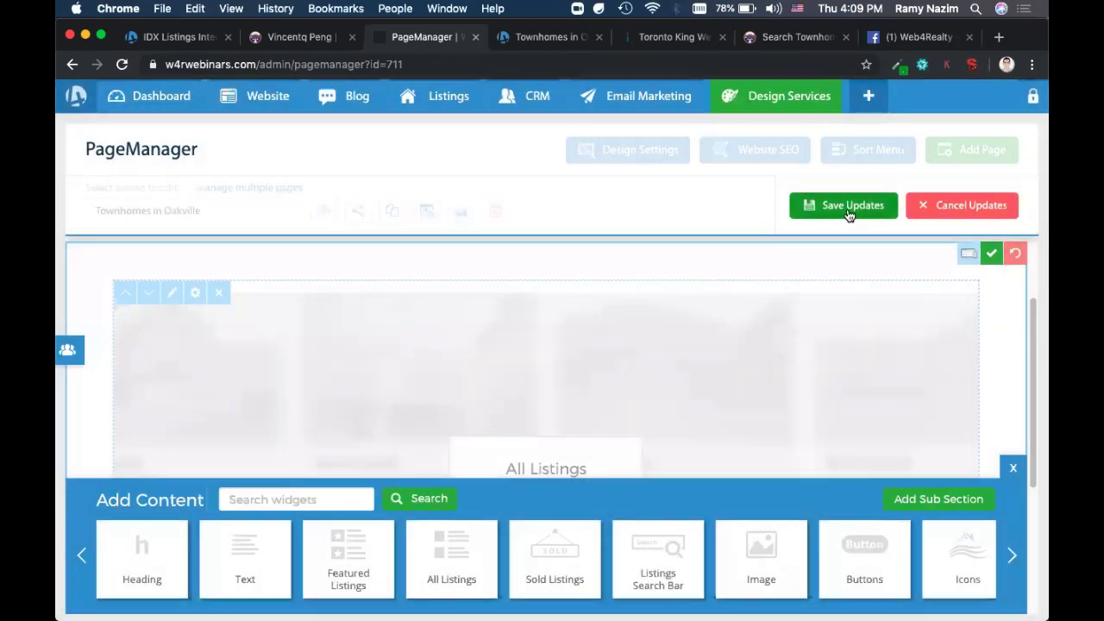
Step: Save the page updates and reload the live Townhomes in Oakville page to check its listings
click(848, 211)
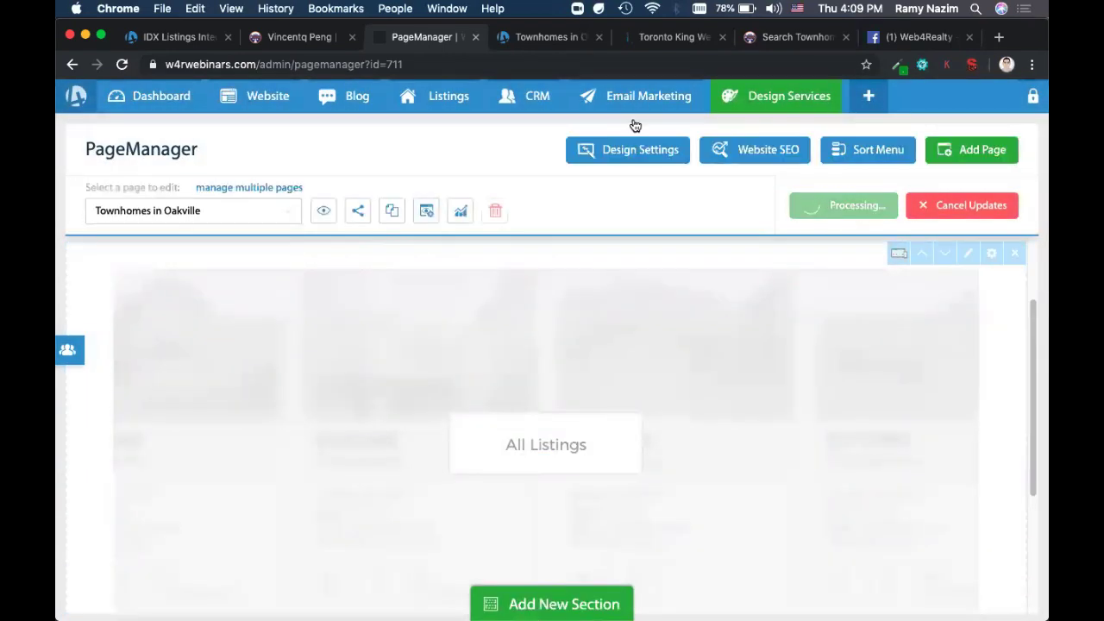
click(520, 45)
key(super+r)
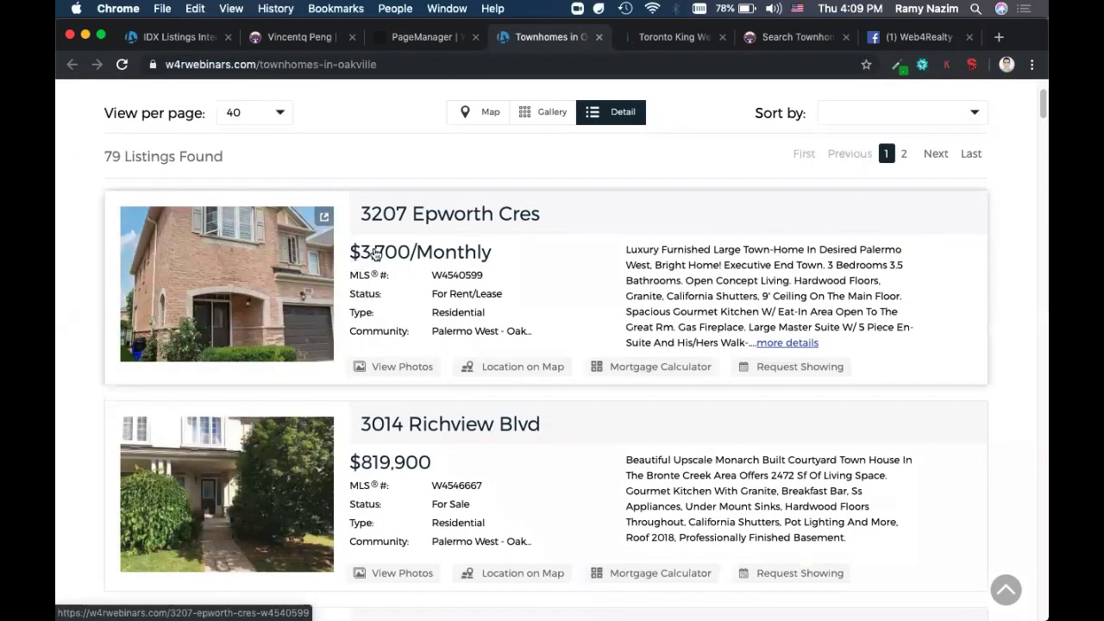
Step: Sort the Oakville townhome listings by Newest to Old and re-sort them by Price (Lowest to Highest)
click(839, 115)
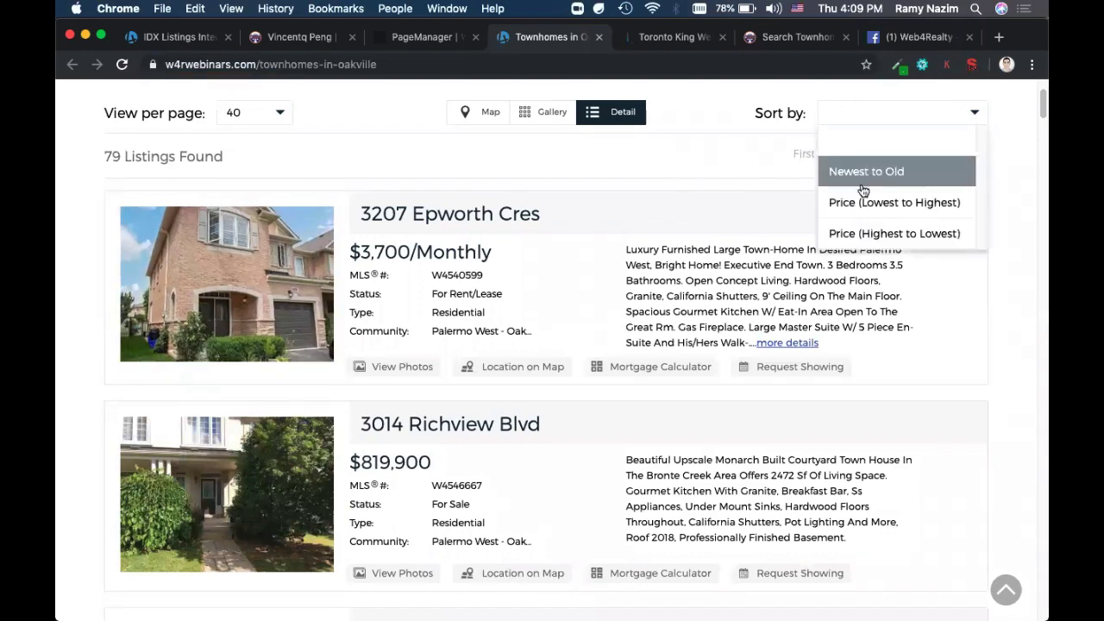
click(863, 183)
click(916, 116)
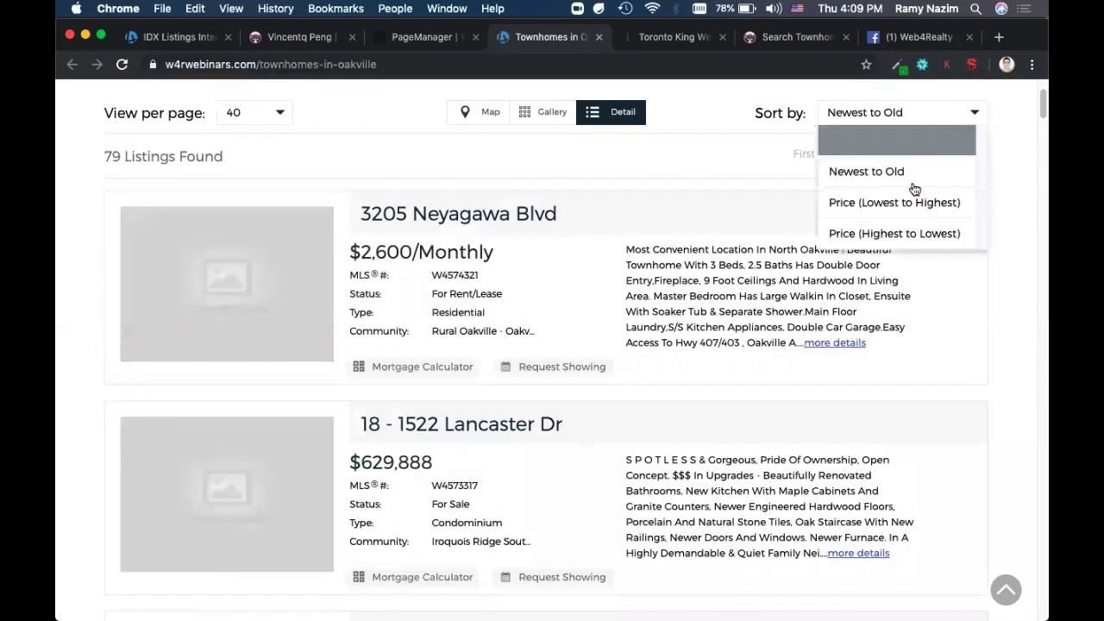
click(906, 203)
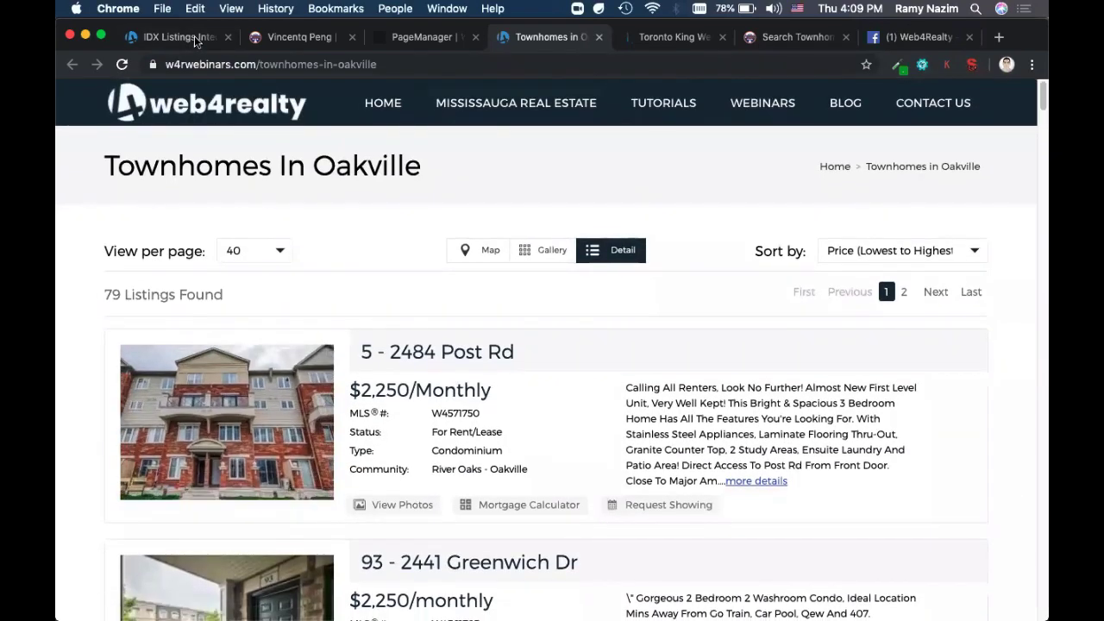
Step: Return to the IDX Listings Integration page in full screen and go through its benefits down to the How to Optimize IDX Pages section
click(181, 38)
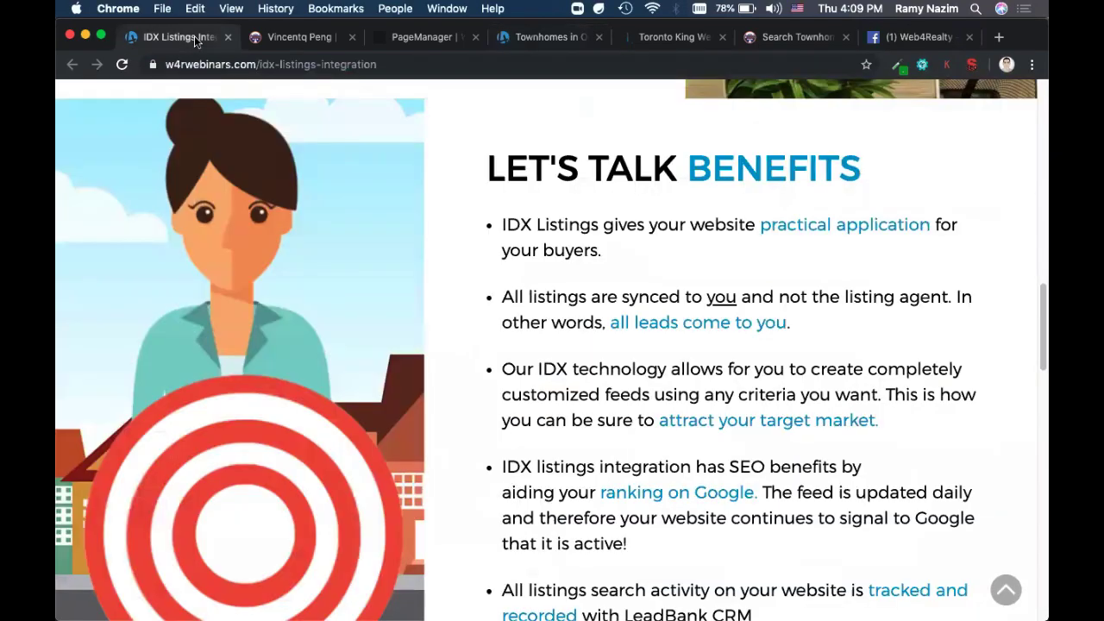
click(101, 36)
scroll(491, 215, down, 1)
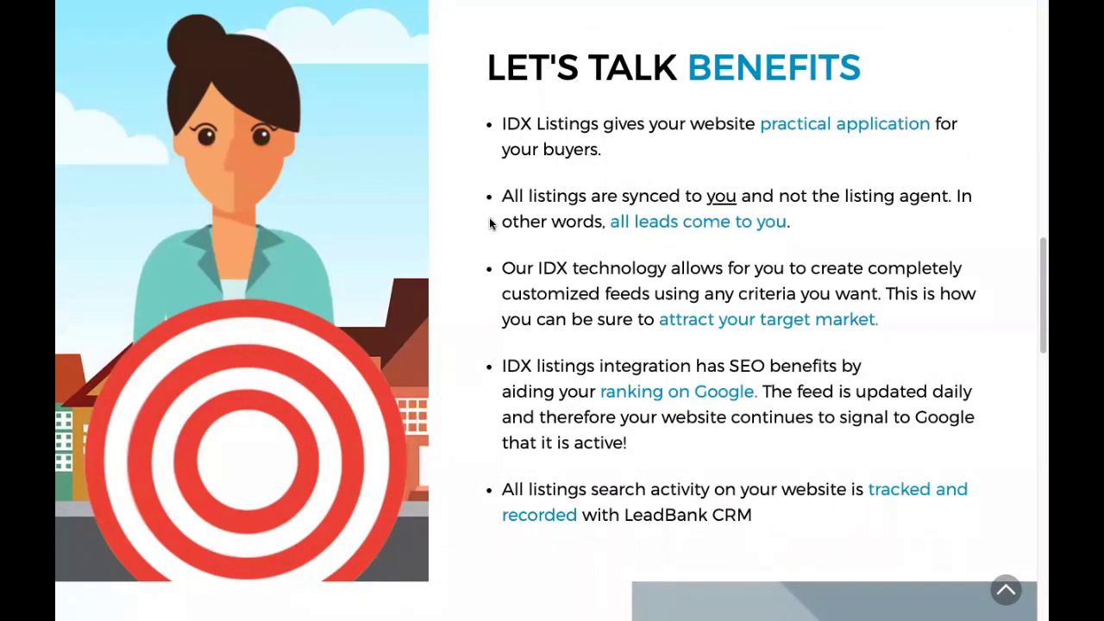
scroll(490, 223, down, 5)
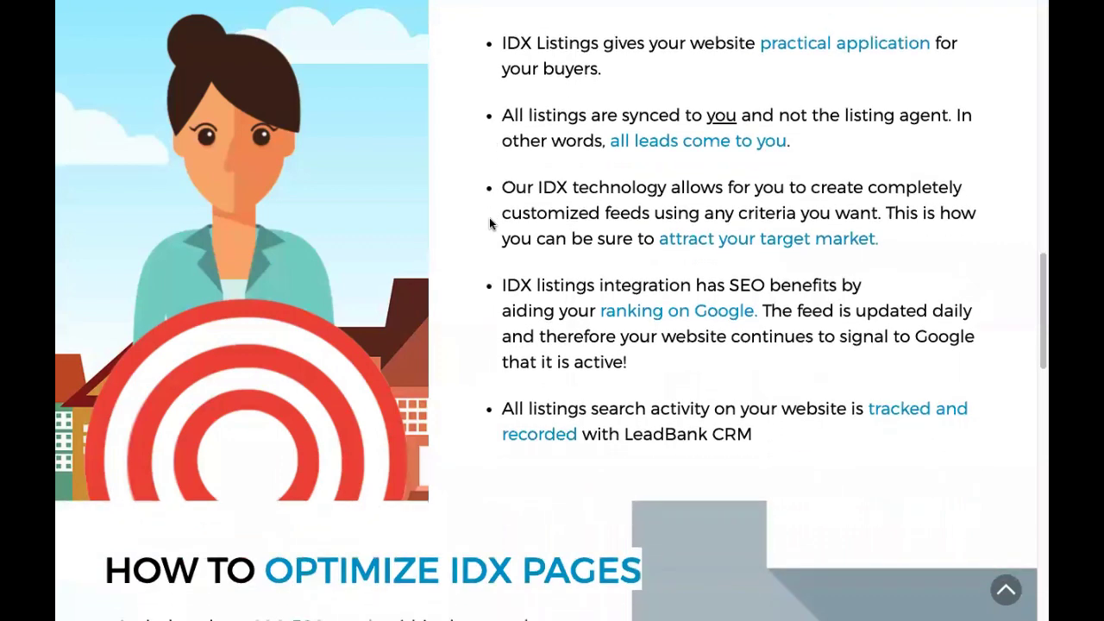
scroll(489, 223, down, 3)
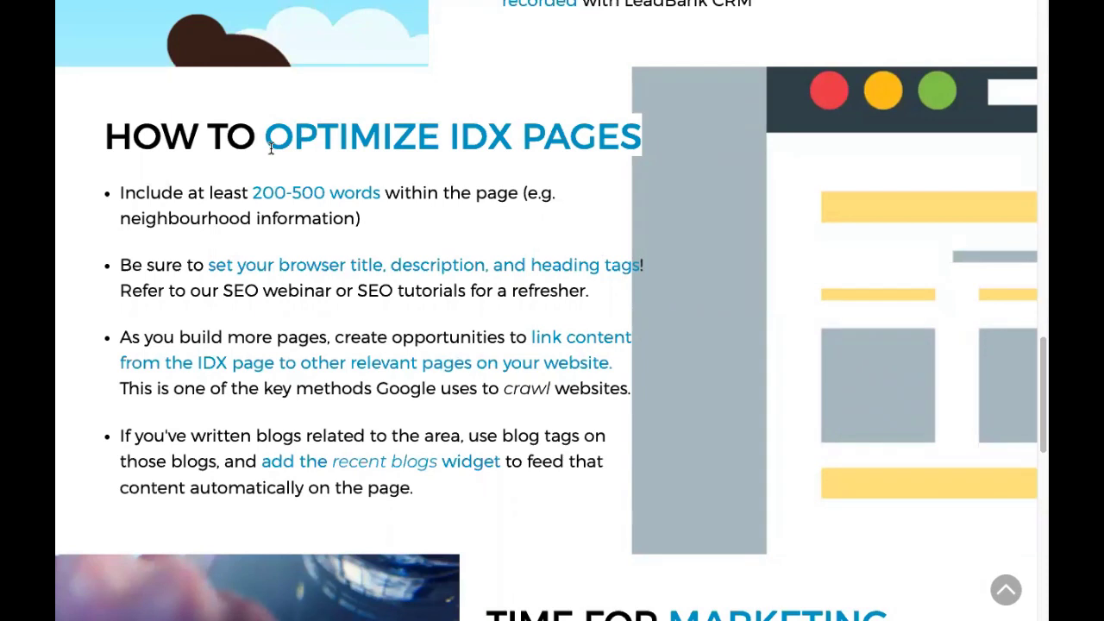
Step: Highlight the optimization tips on including 200-500 words and setting the browser title, description and heading tags
drag(121, 192, 281, 201)
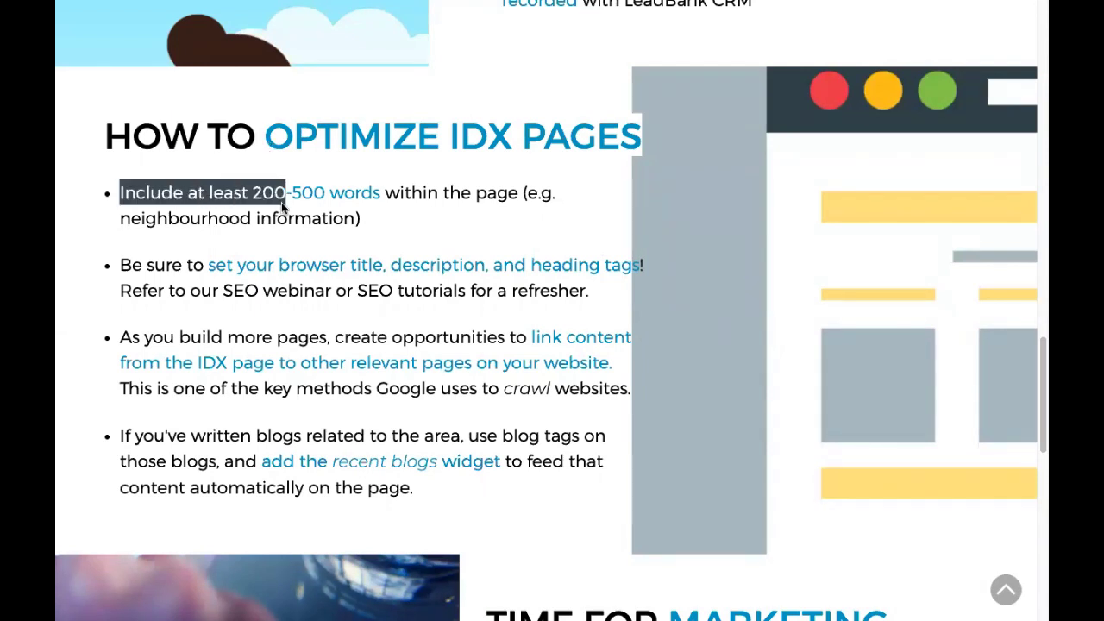
click(282, 202)
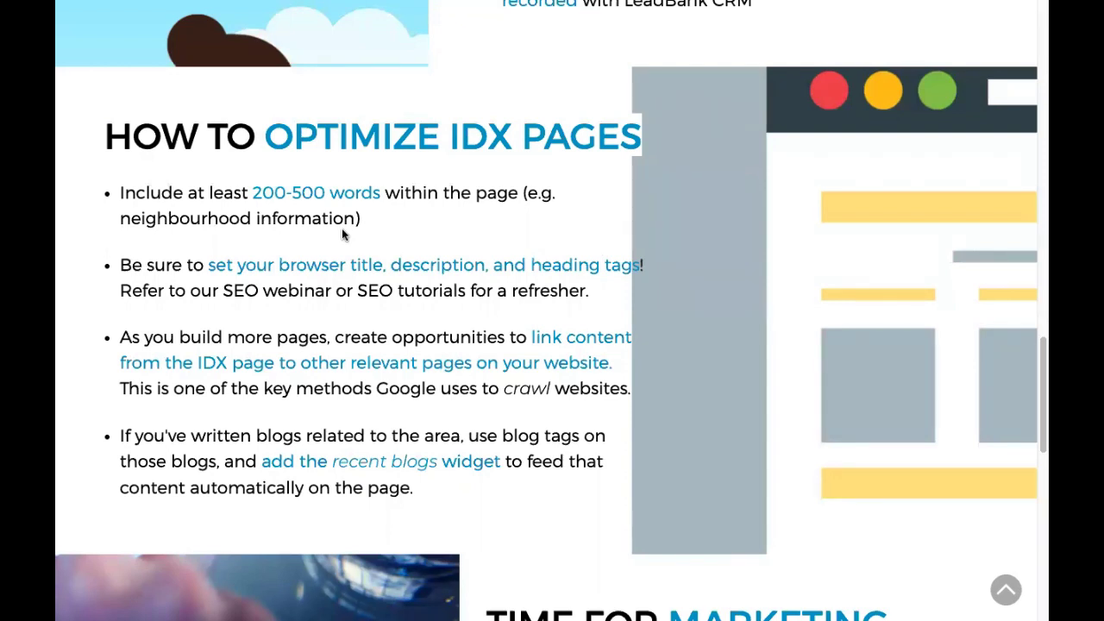
triple_click(254, 269)
click(277, 289)
drag(279, 265, 641, 268)
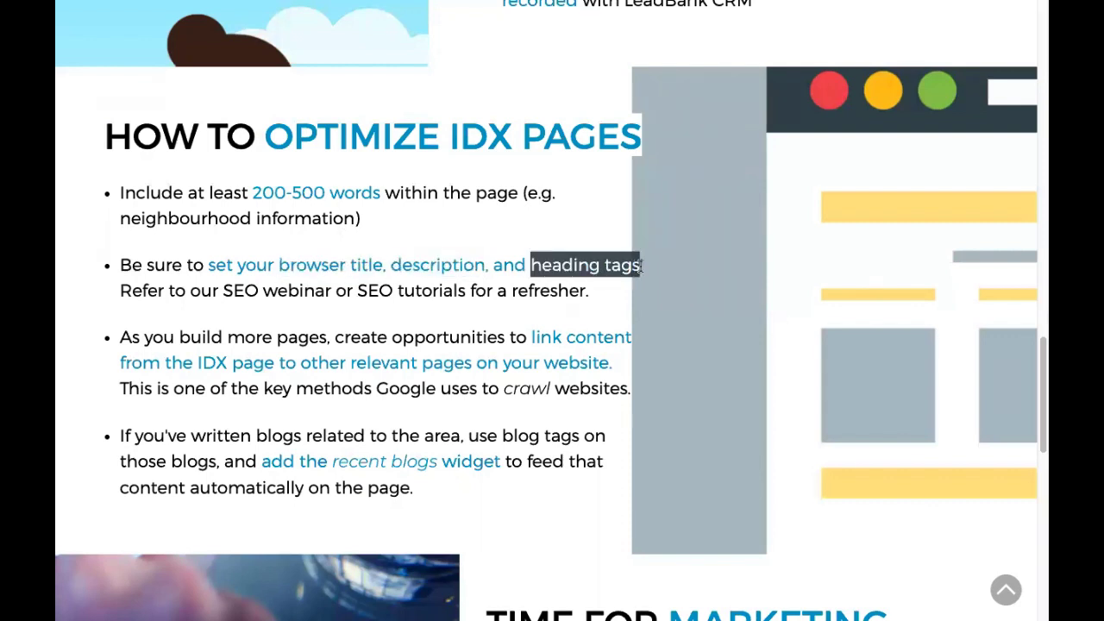
triple_click(626, 267)
click(513, 279)
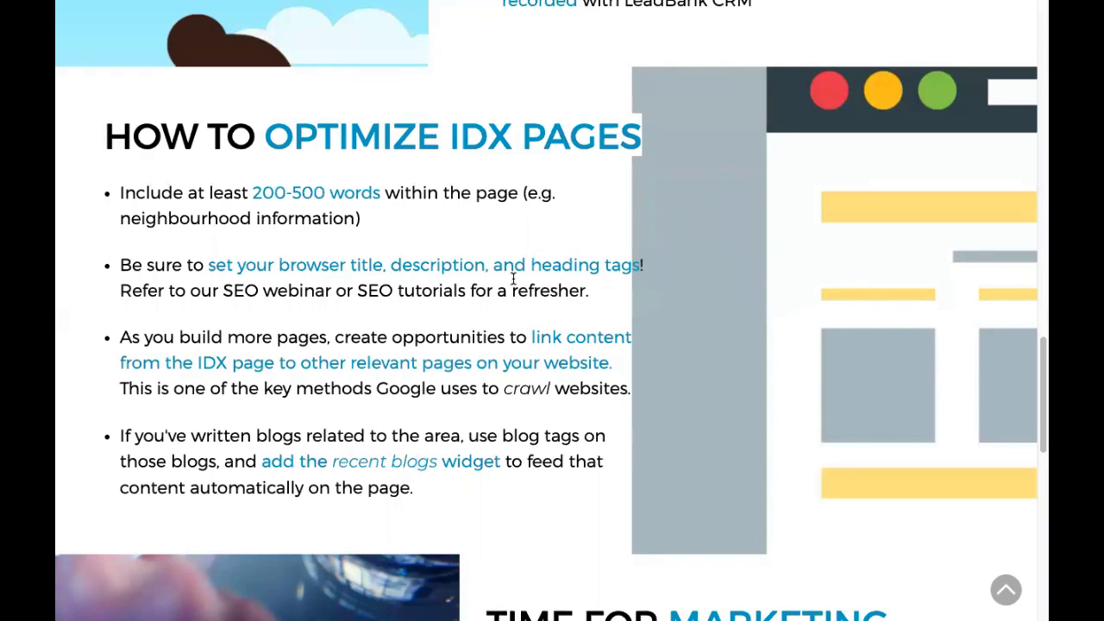
Step: Back in PageManager, save the page updates and open the SEO settings of the Townhomes in Oakville page
mouse_move(199, 9)
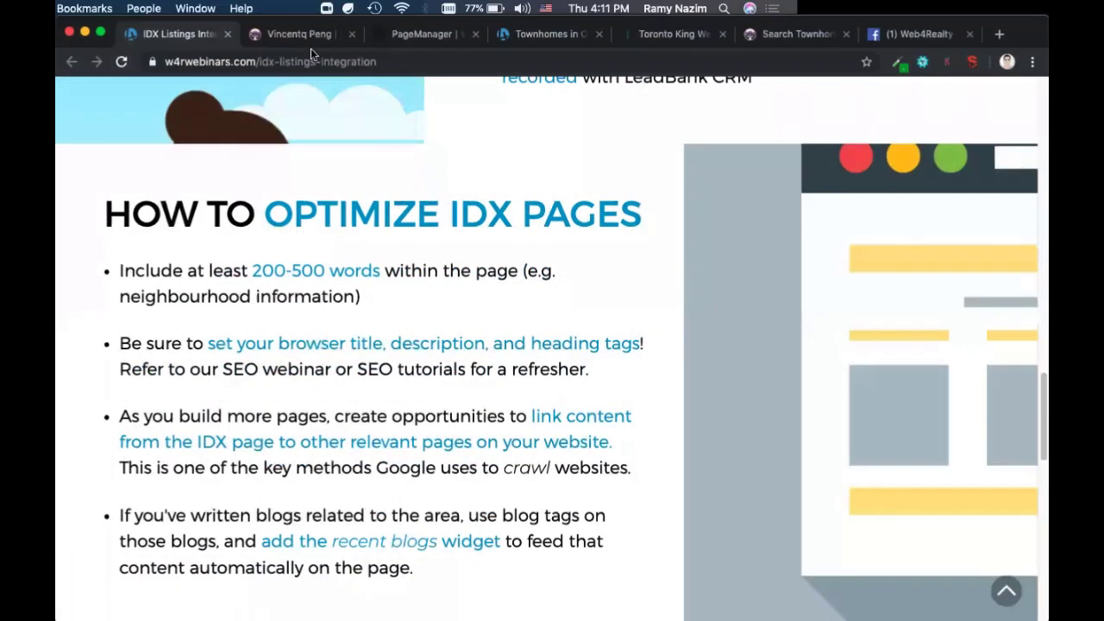
click(414, 35)
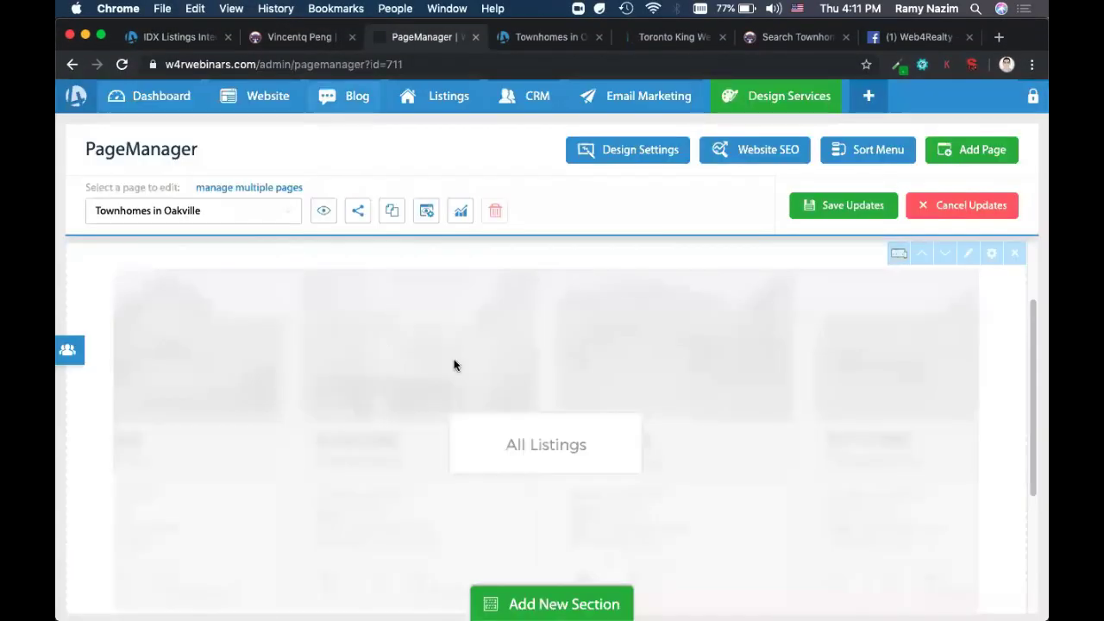
click(868, 204)
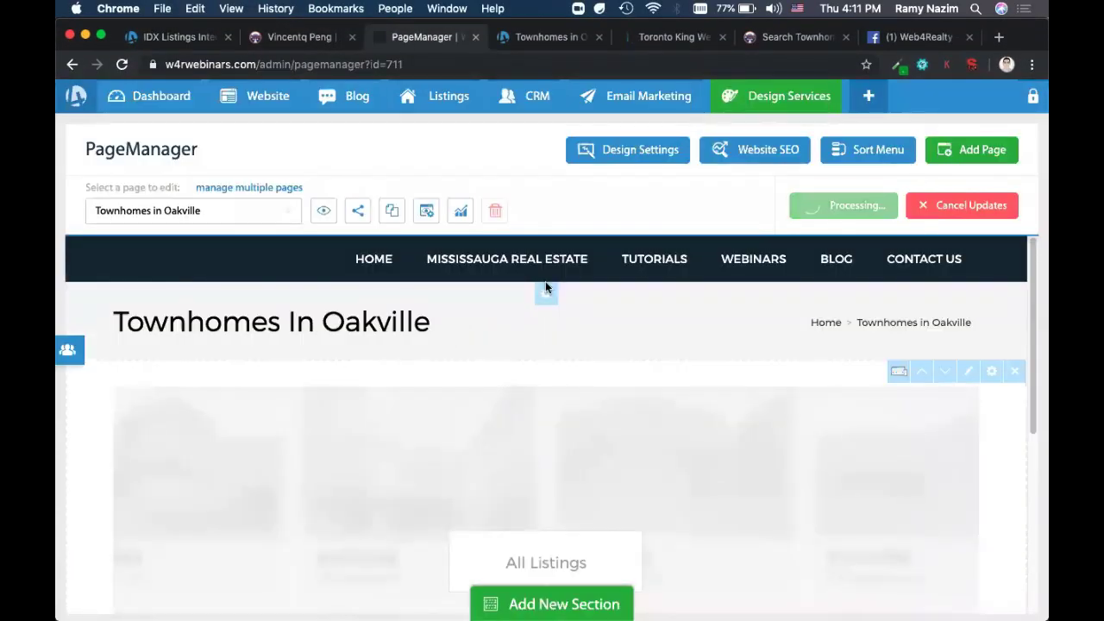
click(461, 218)
scroll(480, 259, down, 1)
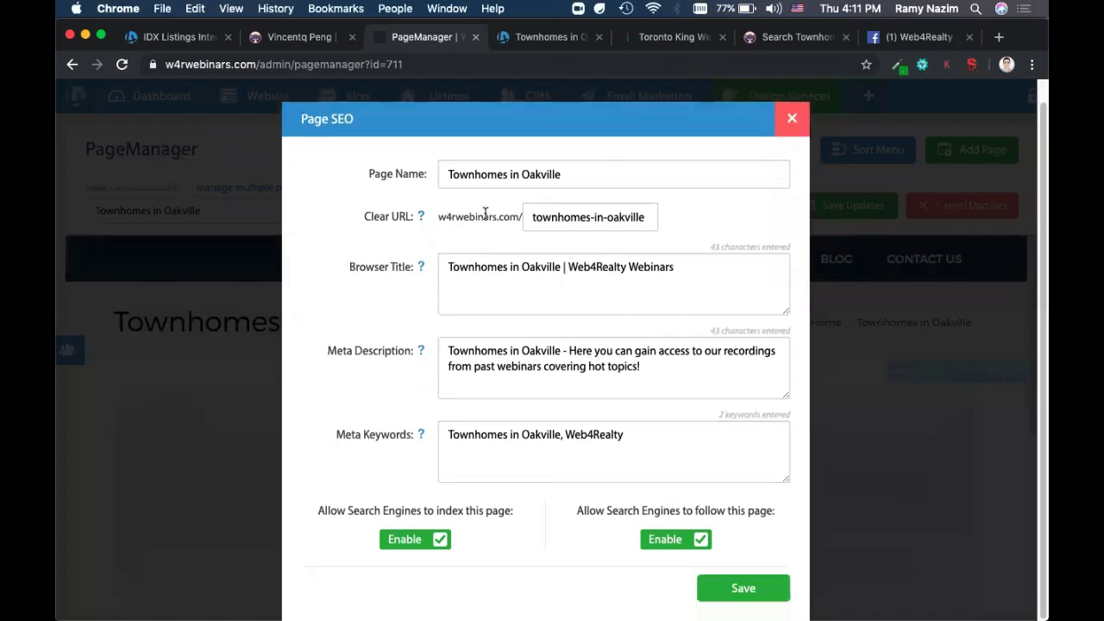
Step: Review the page's clear URL, browser title, meta description and meta keywords, and close the Page SEO settings
drag(654, 217, 439, 283)
drag(361, 276, 428, 292)
drag(349, 359, 418, 354)
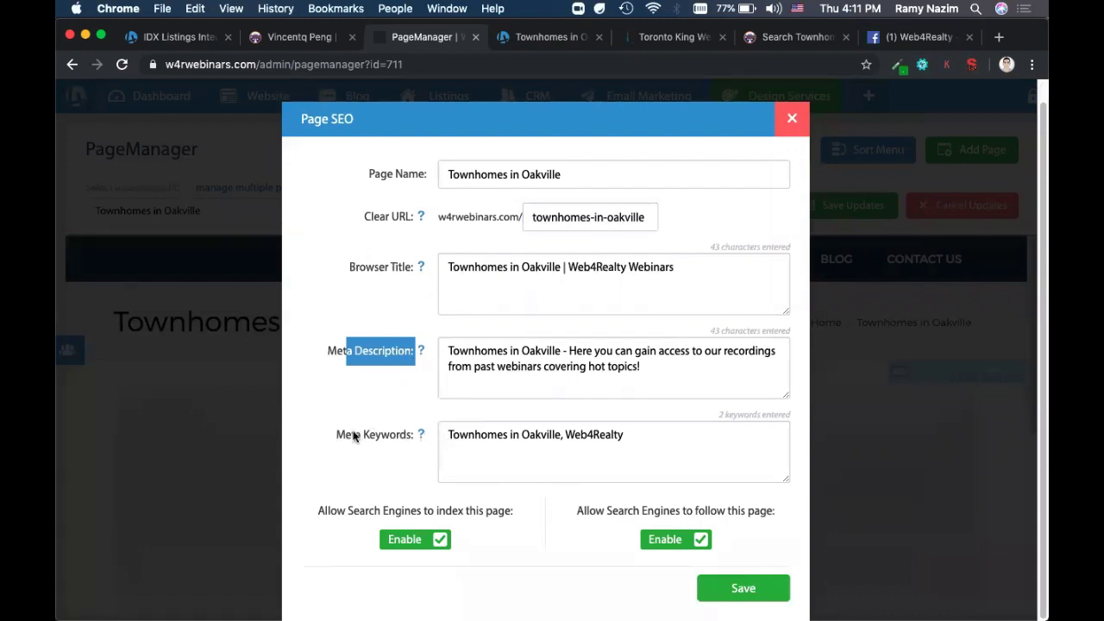
triple_click(473, 455)
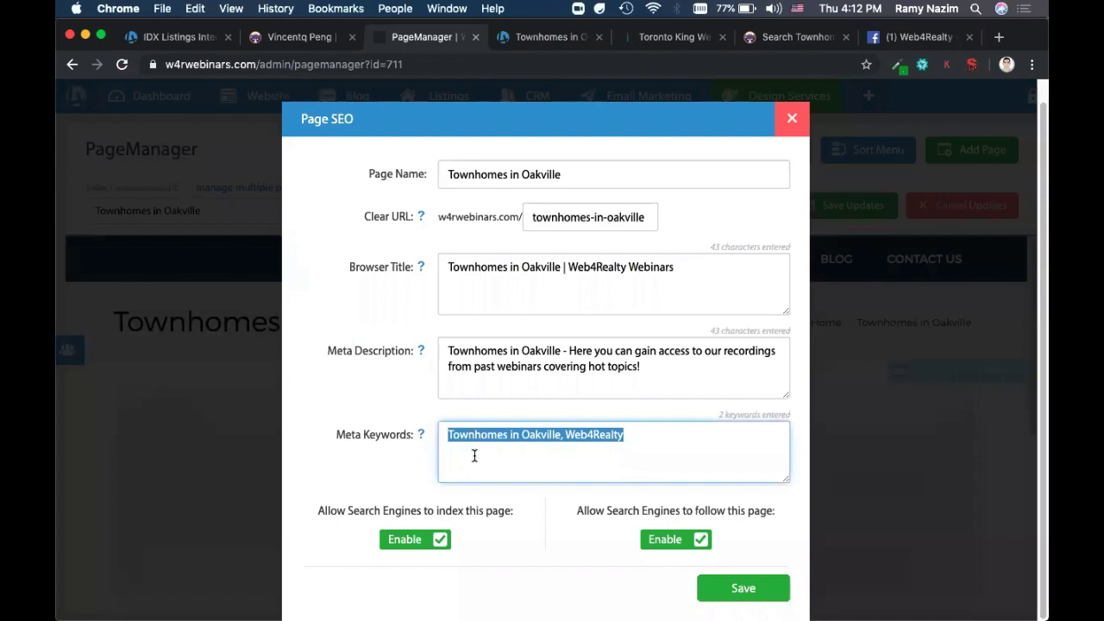
triple_click(521, 287)
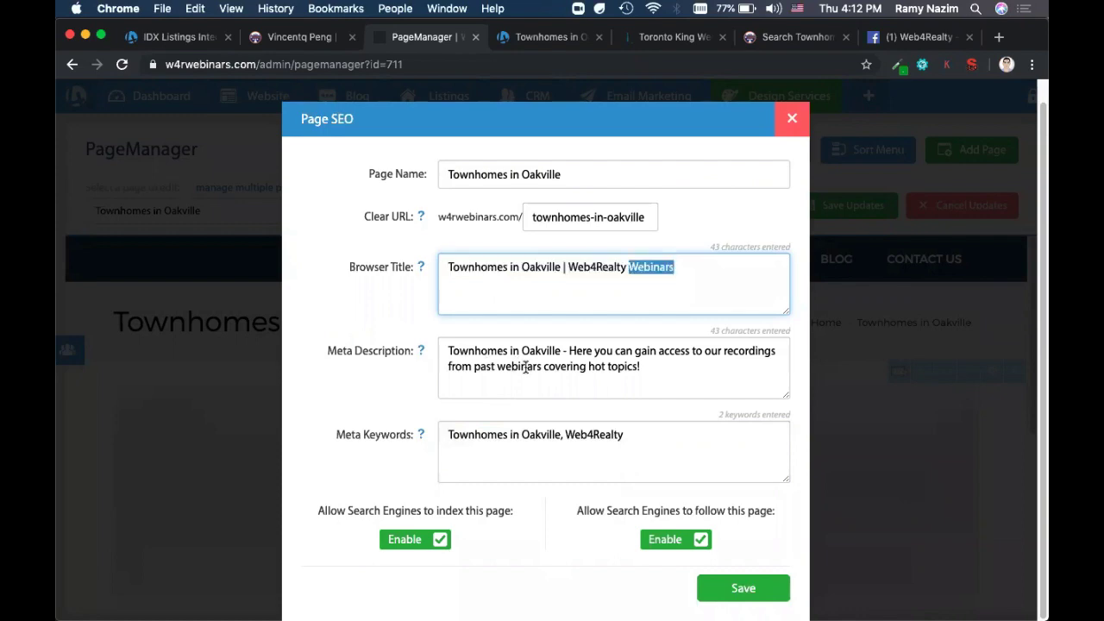
double_click(520, 366)
click(790, 118)
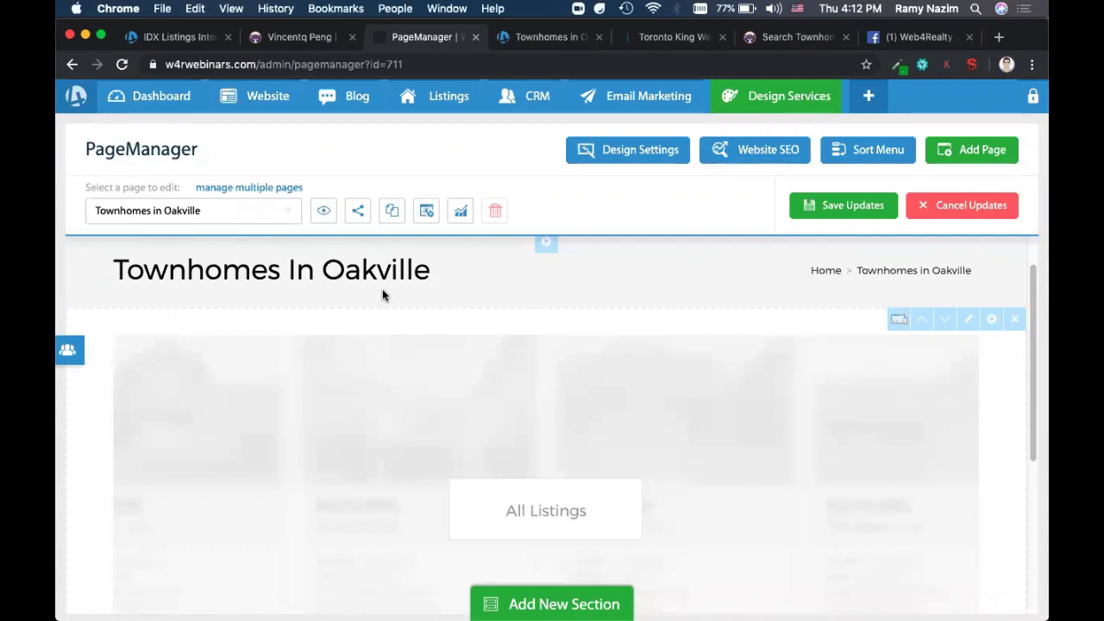
Step: Return to the How to Optimize IDX Pages section of the IDX Listings Integration page and show it in full screen
click(147, 38)
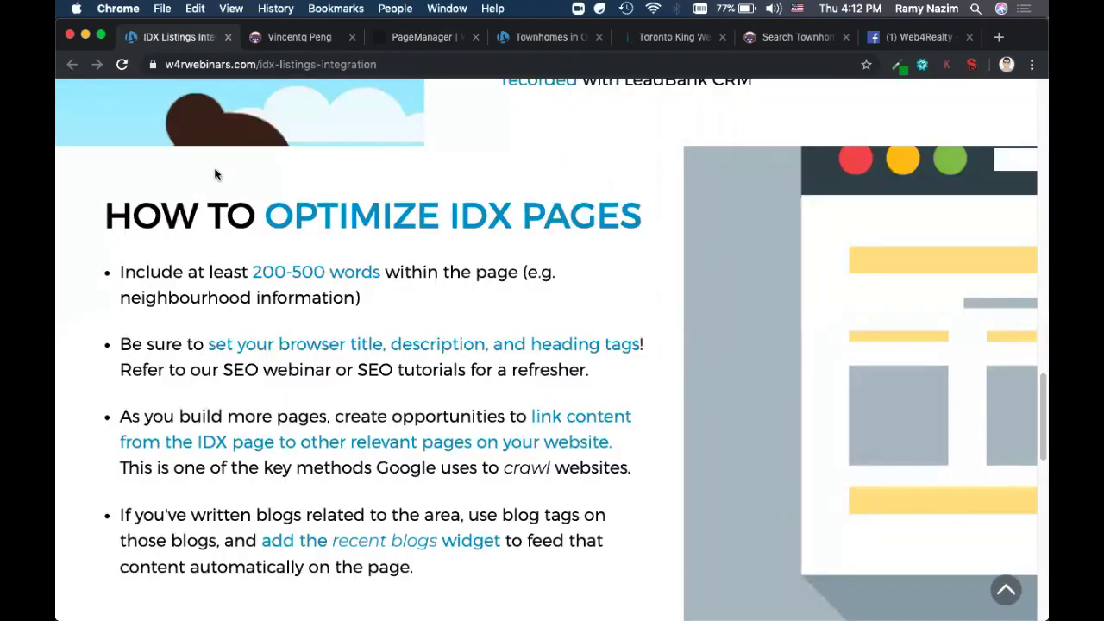
scroll(217, 175, down, 1)
click(101, 33)
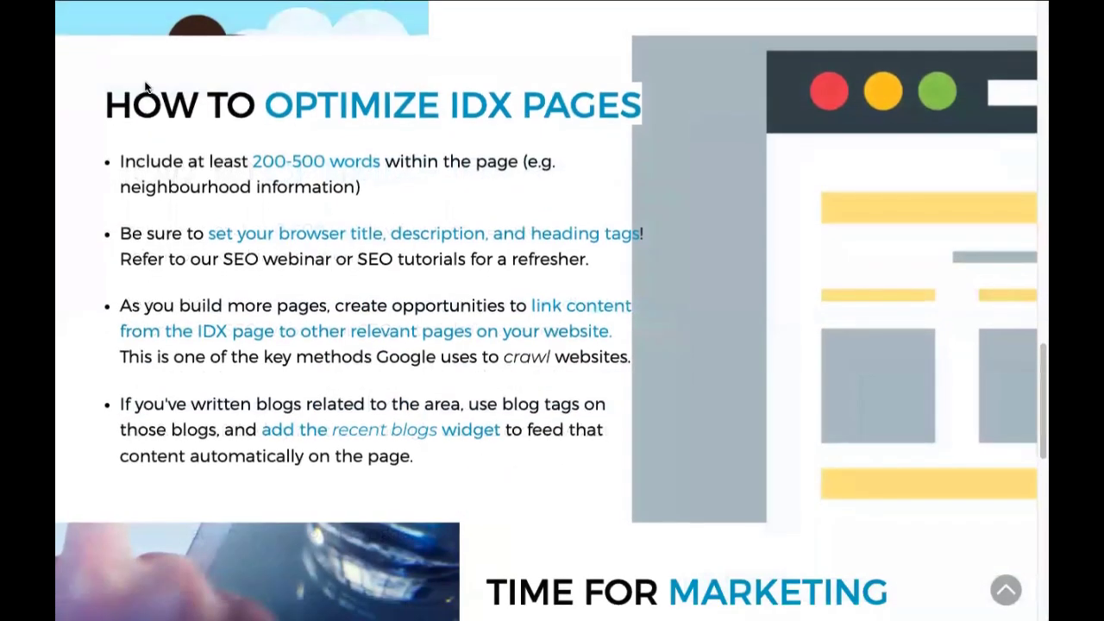
scroll(222, 190, up, 1)
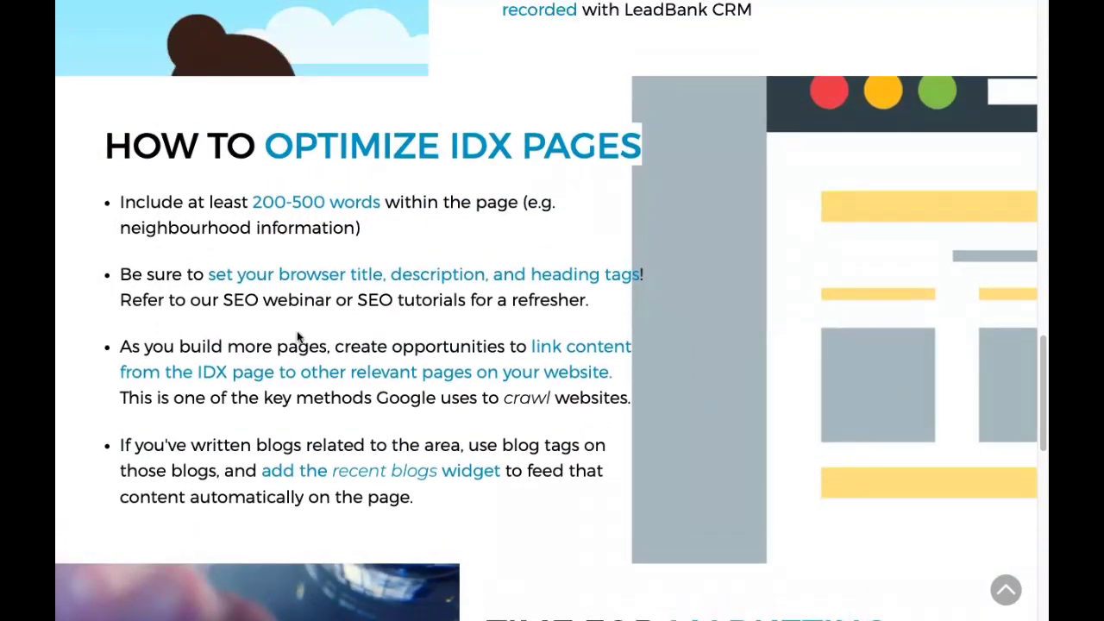
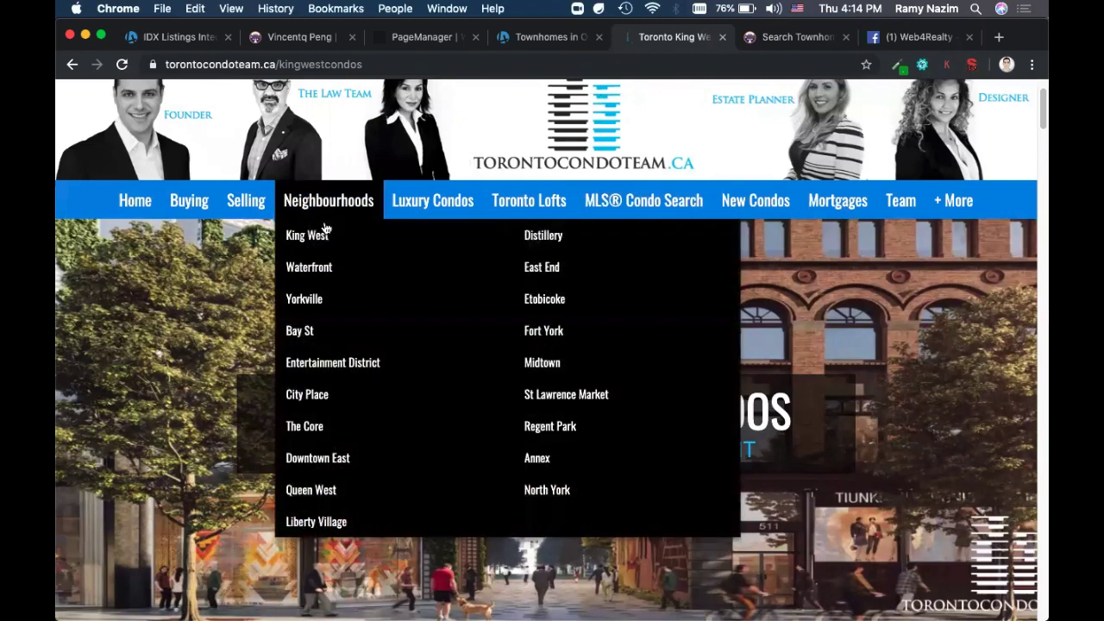
Step: Examine the Toronto King West Condos page's neighbourhood text, video and grid of linked condo buildings as an example of an optimized page
scroll(146, 295, down, 3)
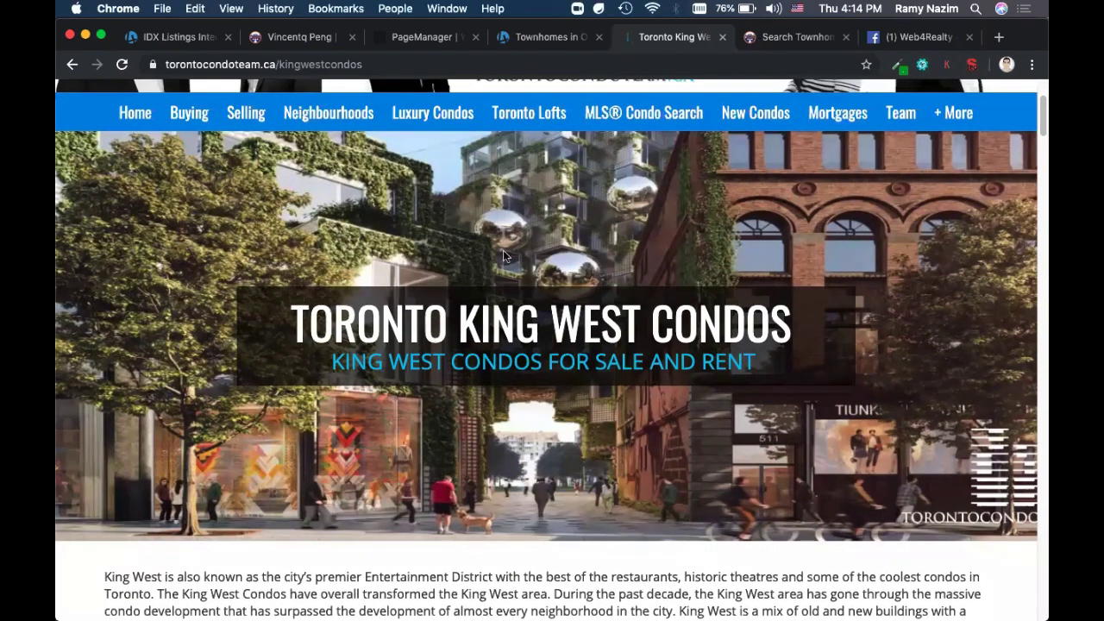
scroll(578, 271, down, 10)
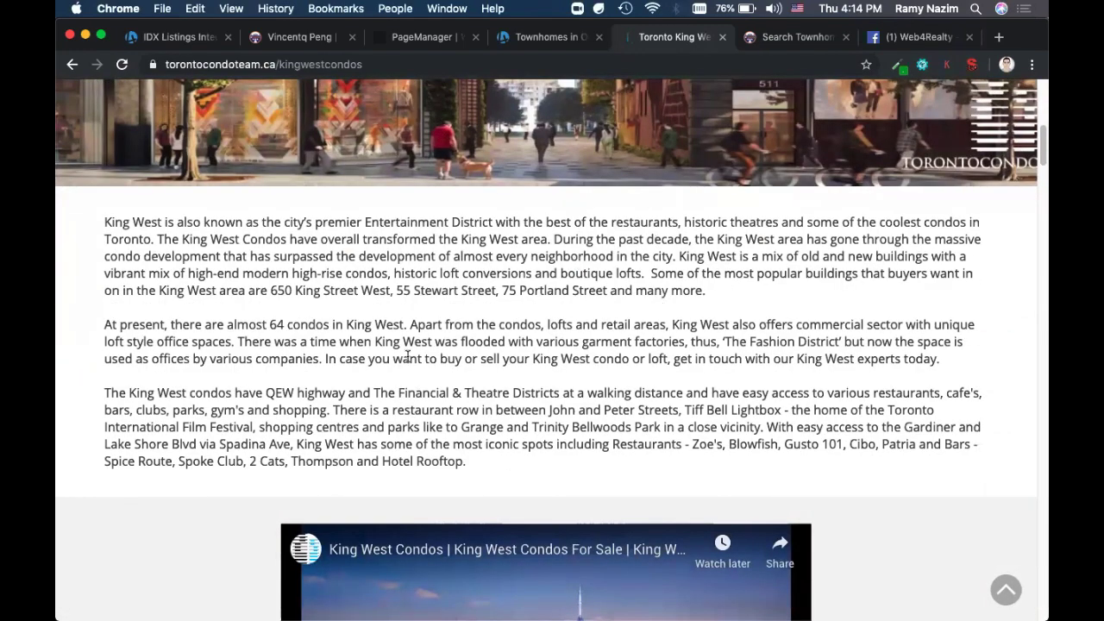
scroll(518, 184, down, 10)
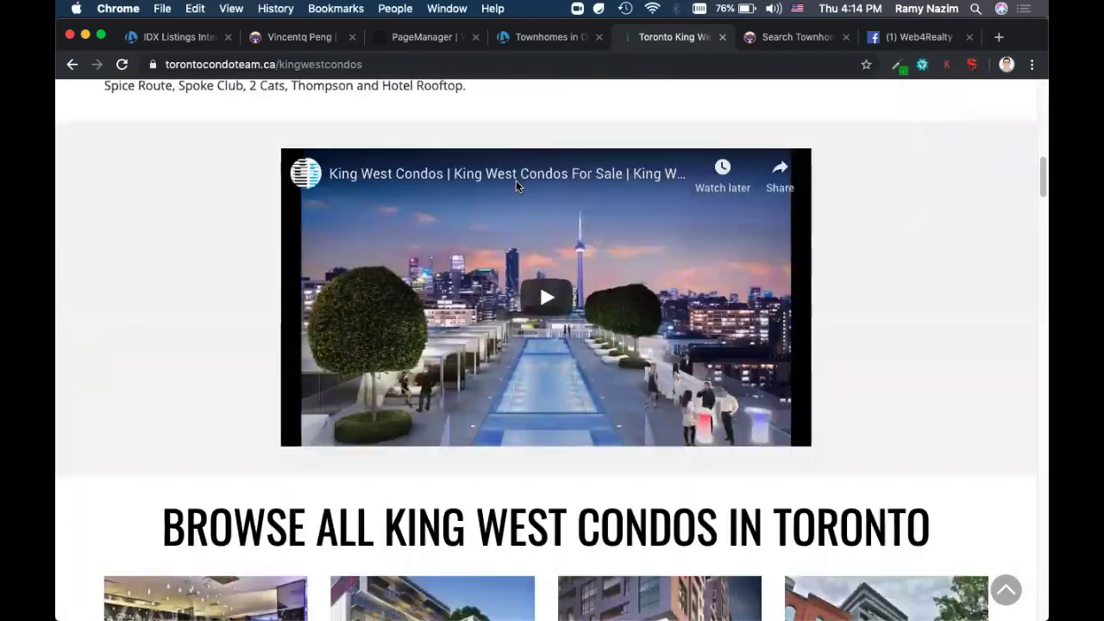
scroll(528, 339, down, 8)
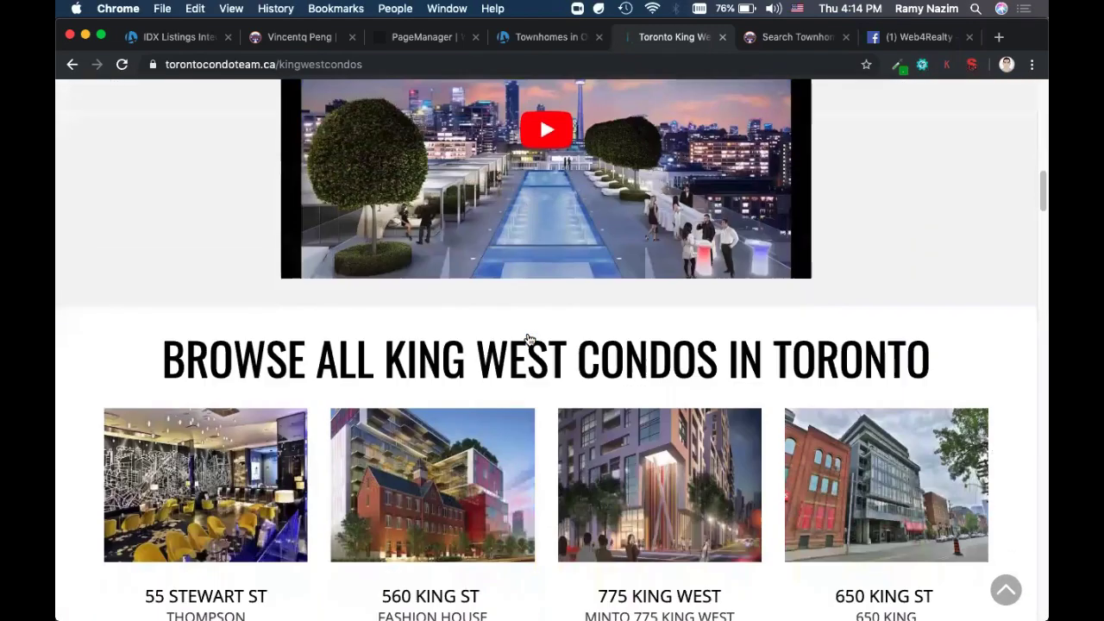
scroll(527, 340, down, 3)
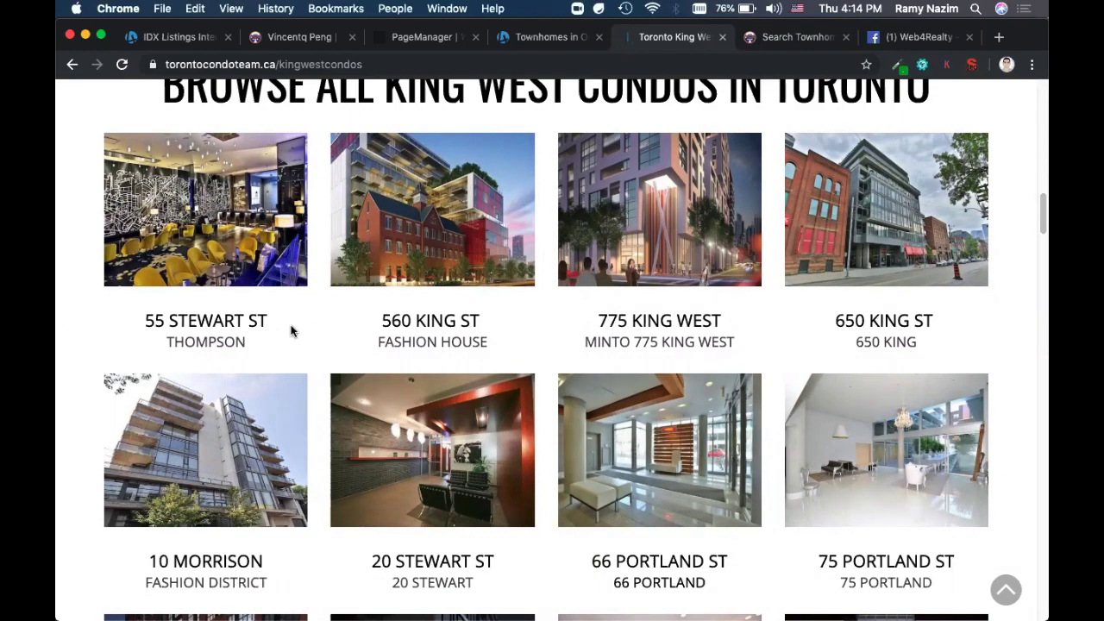
scroll(291, 330, down, 1)
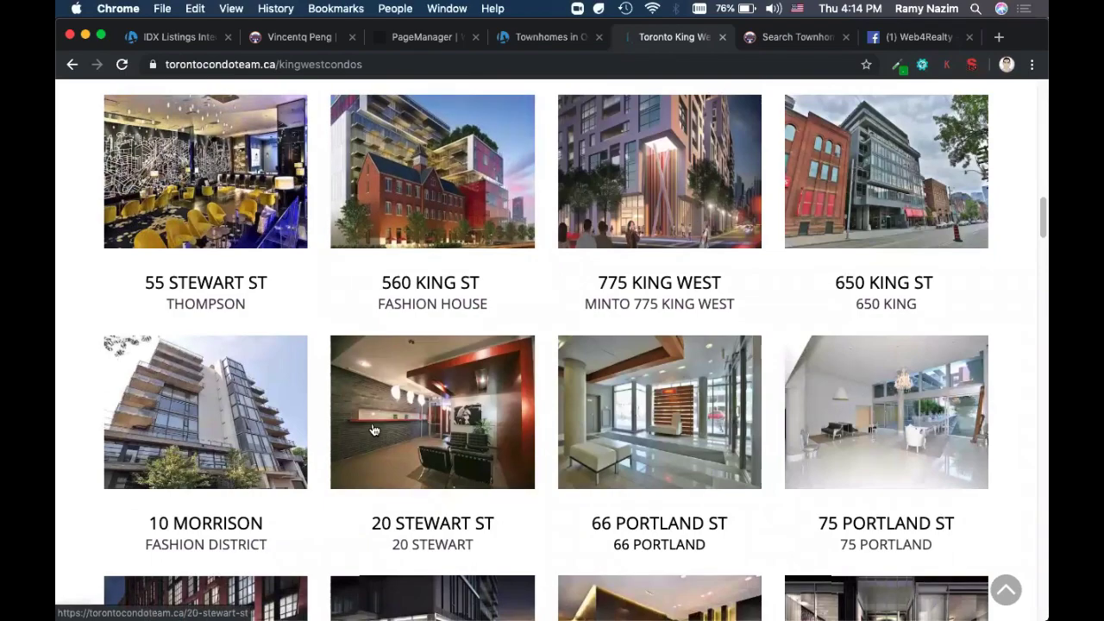
scroll(373, 430, down, 15)
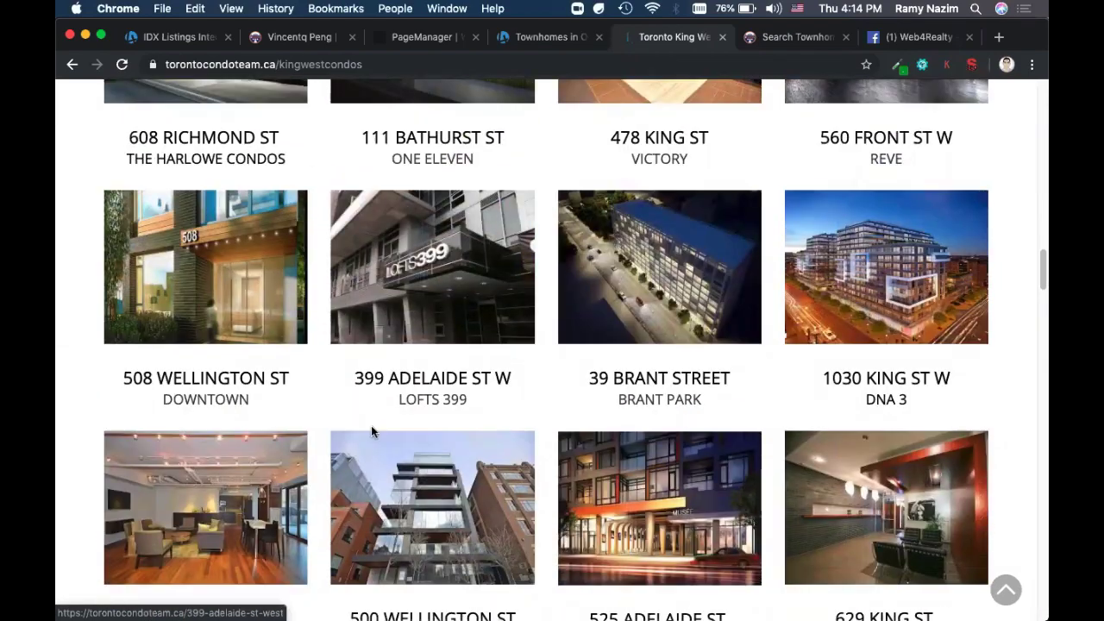
scroll(371, 431, up, 14)
scroll(259, 371, up, 4)
scroll(258, 371, down, 4)
Step: Open the 10 Morrison building page from the condo grid and examine its description, building info, amenities and MLS listings
click(256, 367)
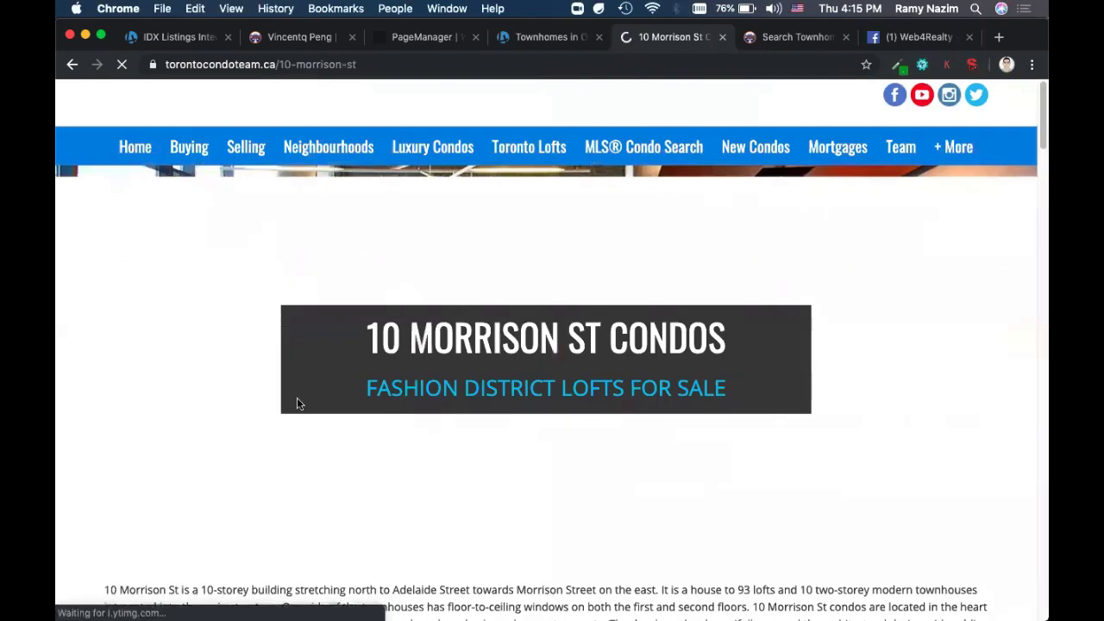
scroll(424, 326, down, 3)
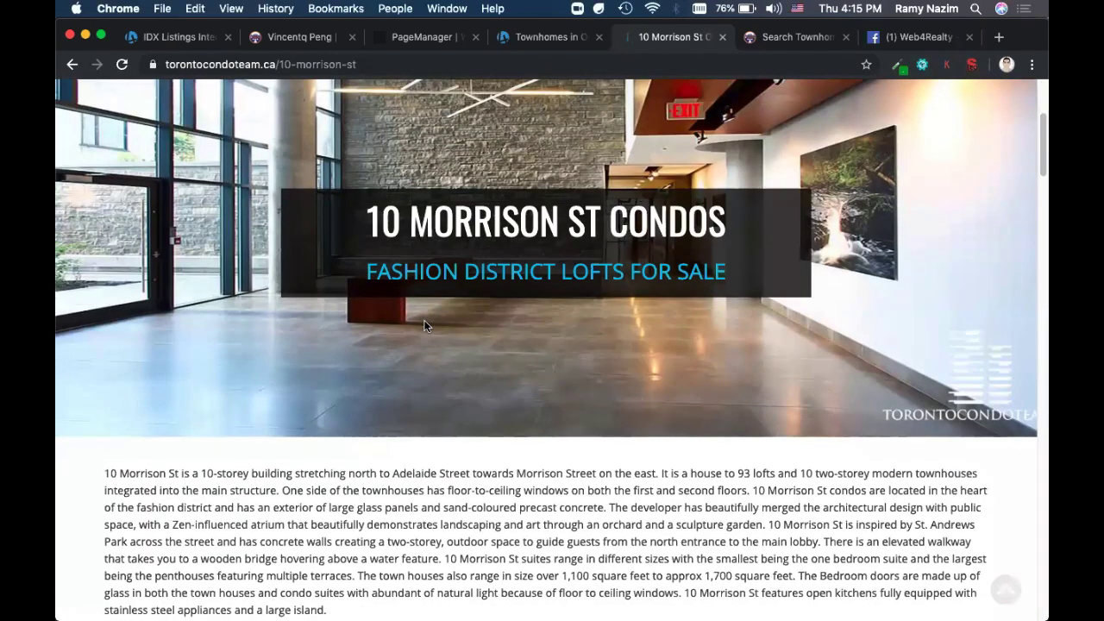
scroll(424, 326, down, 1)
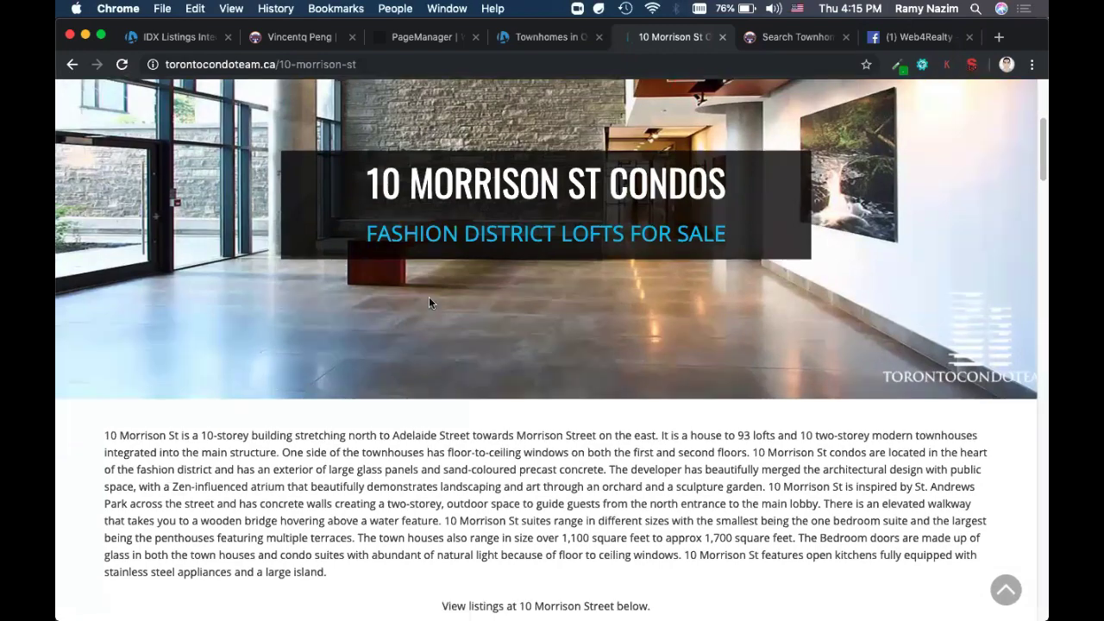
scroll(486, 293, down, 3)
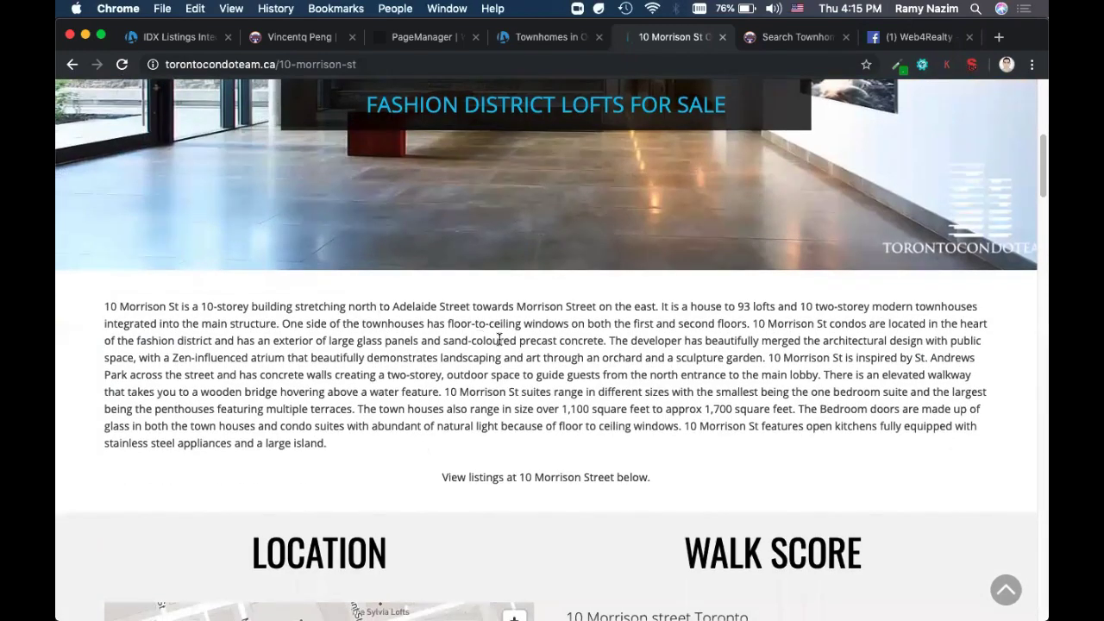
scroll(499, 339, down, 10)
scroll(499, 339, down, 15)
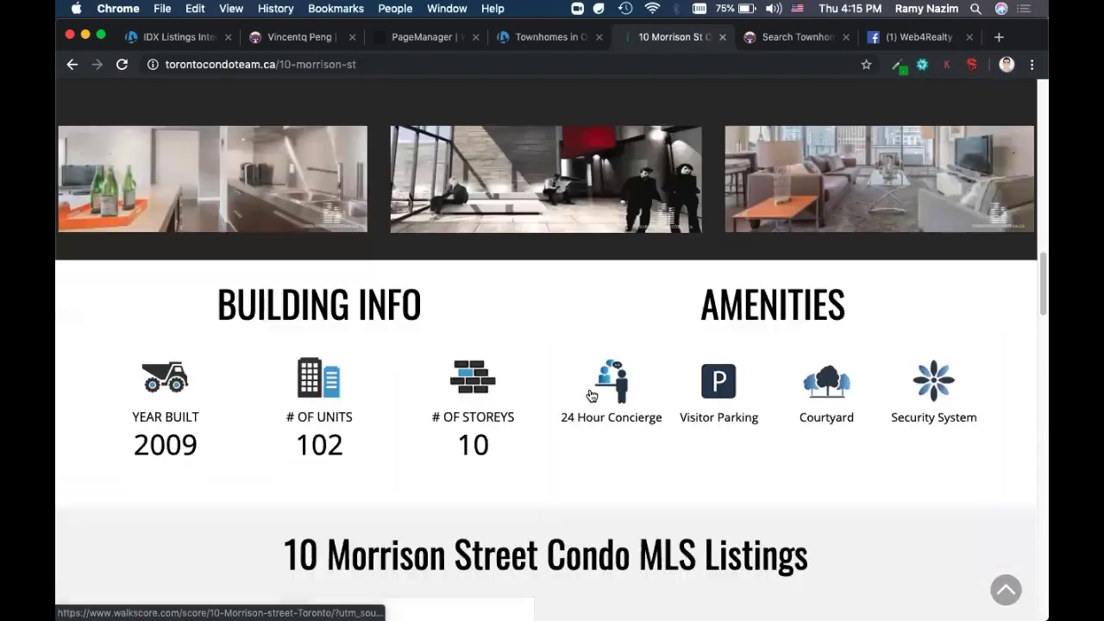
scroll(592, 396, down, 5)
scroll(590, 394, up, 4)
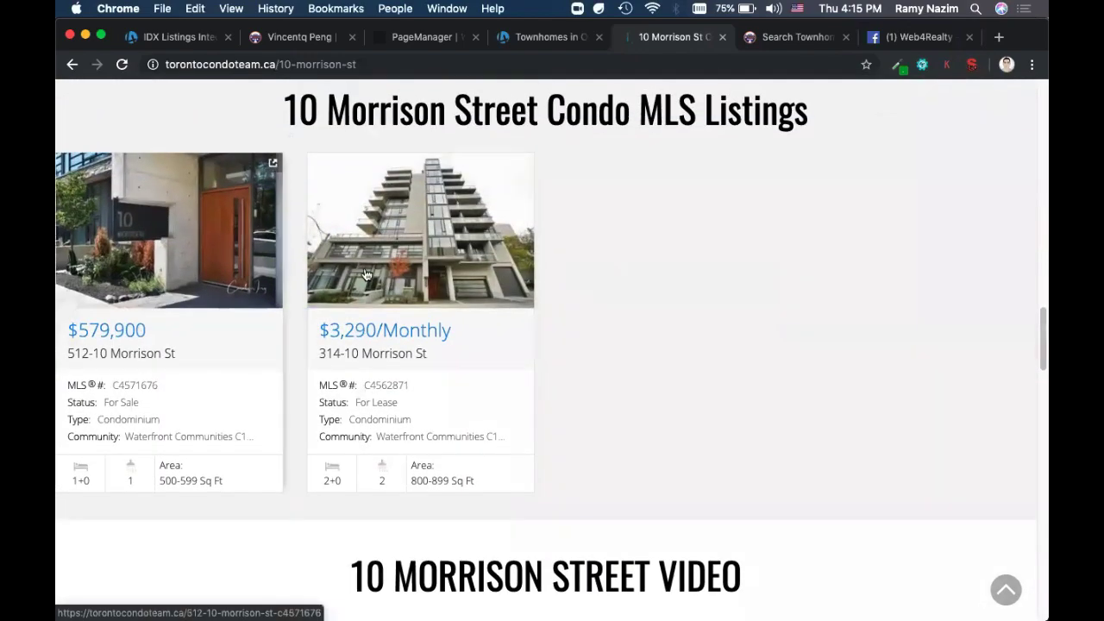
scroll(629, 440, up, 20)
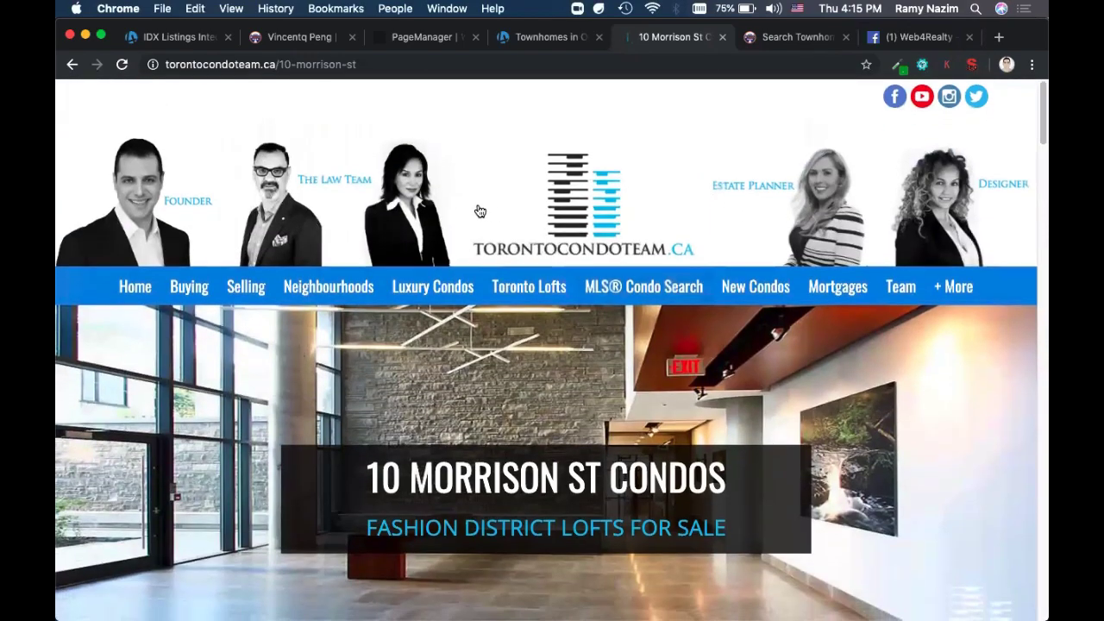
Step: Go back to the Toronto King West Condos page and review its full building grid, contact form, video and header
click(71, 63)
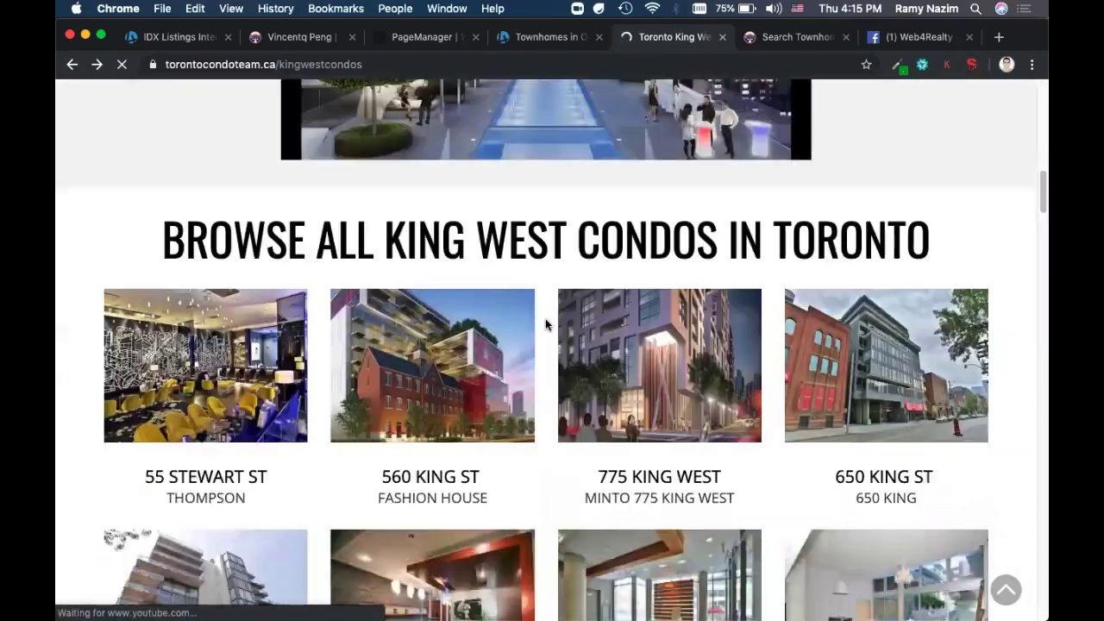
scroll(545, 324, down, 15)
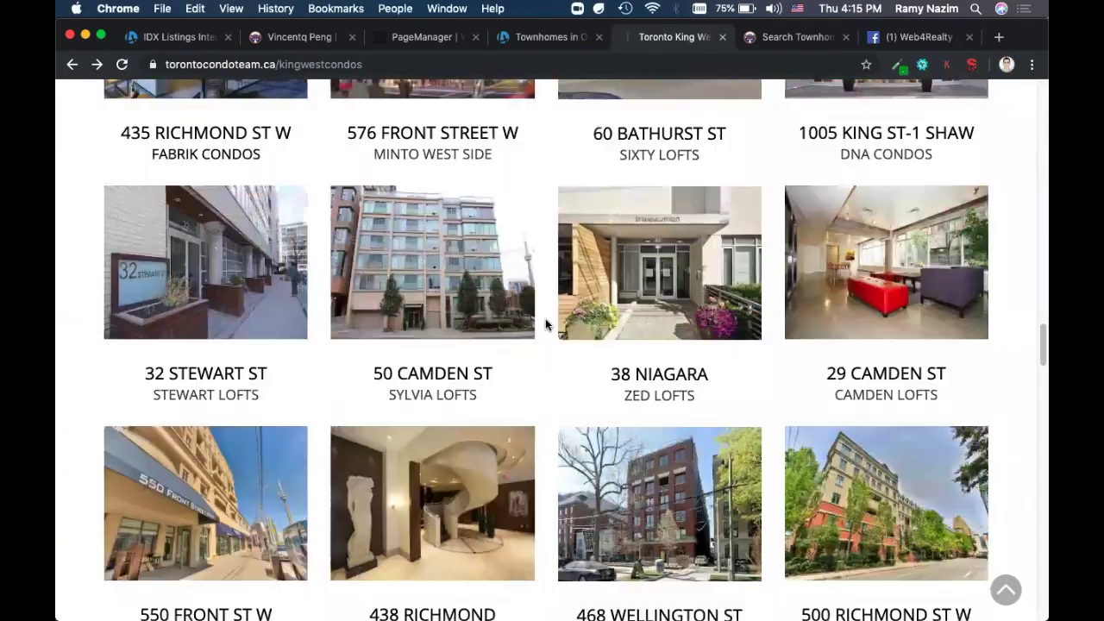
scroll(545, 325, down, 19)
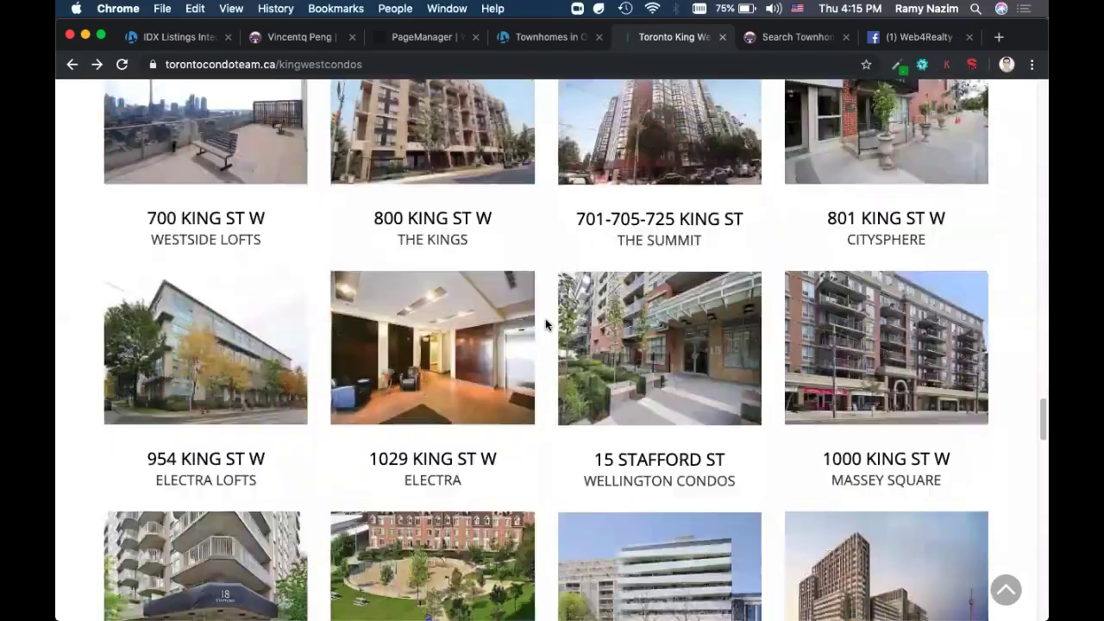
scroll(545, 324, down, 10)
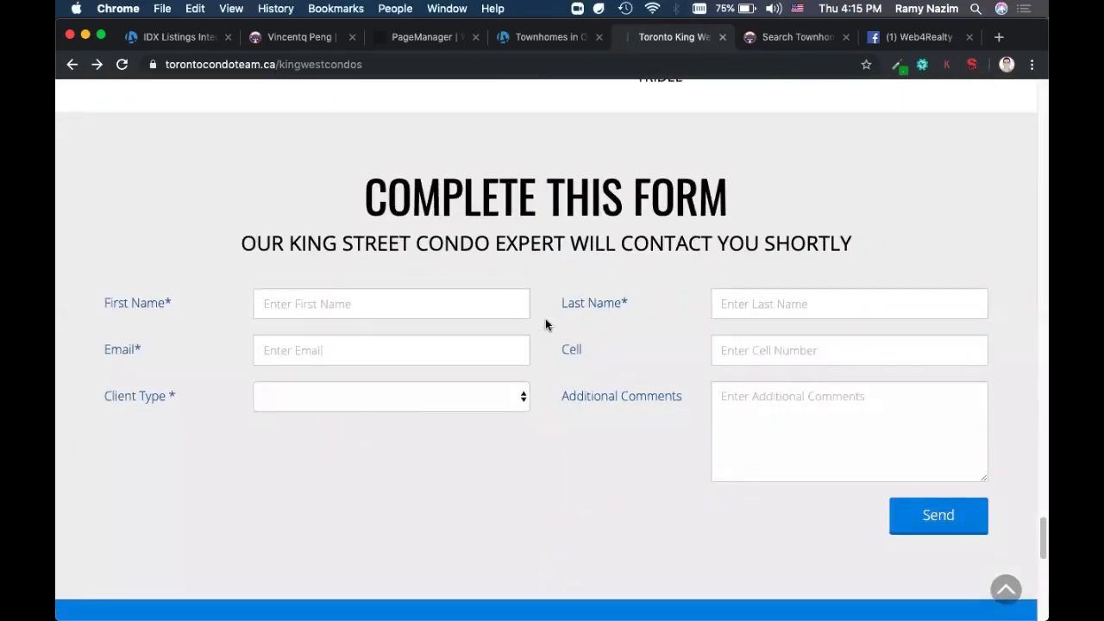
scroll(545, 324, up, 15)
scroll(546, 325, up, 20)
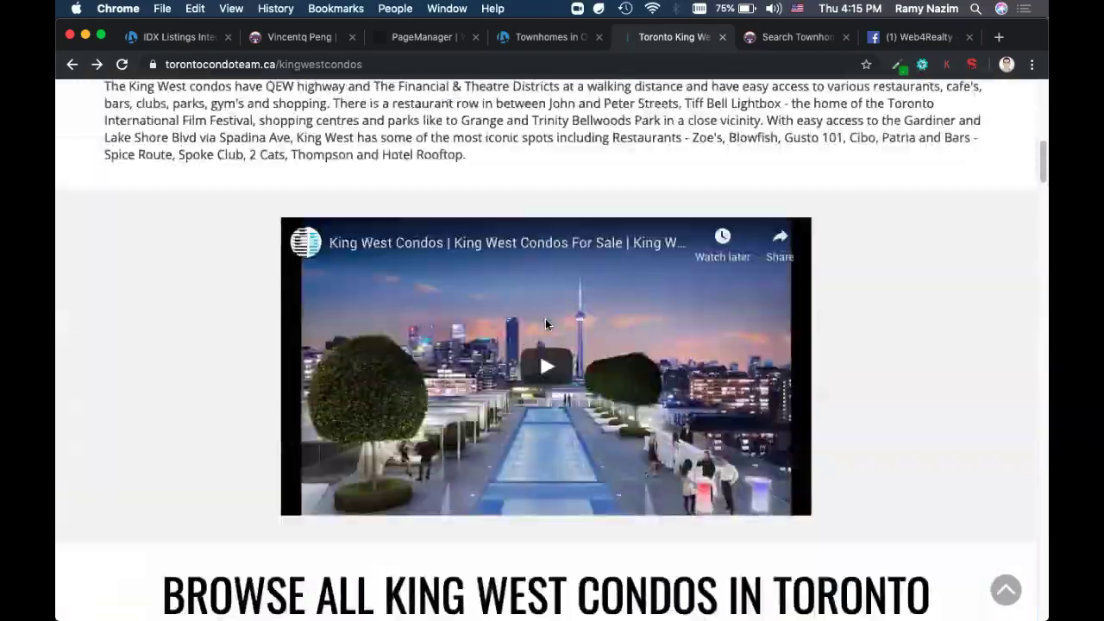
scroll(546, 324, down, 5)
scroll(546, 325, up, 5)
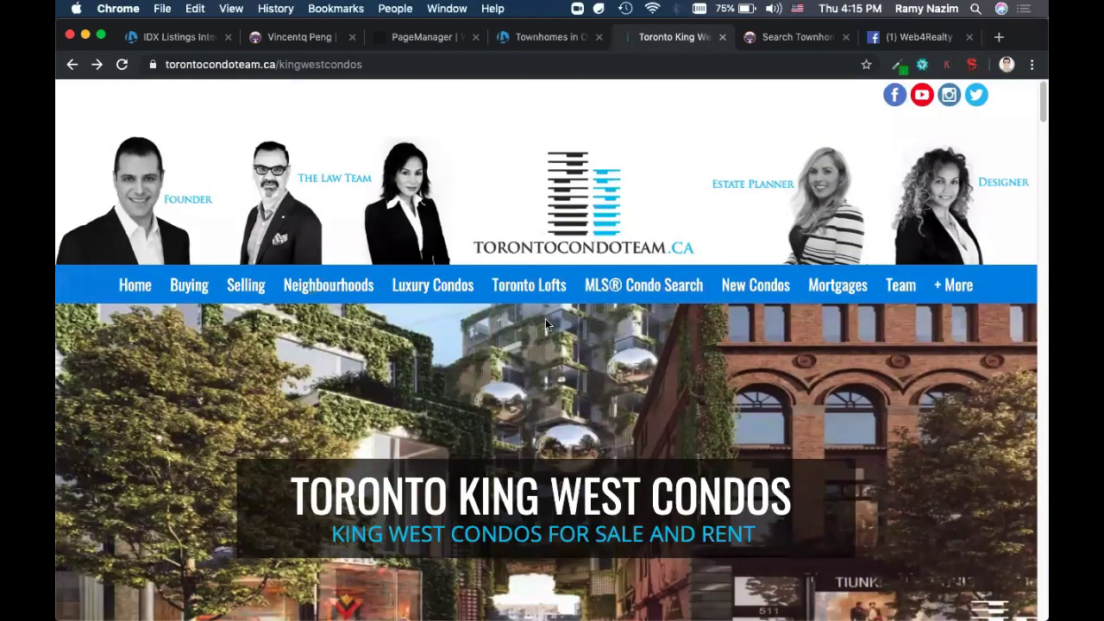
scroll(545, 324, down, 3)
scroll(545, 325, up, 2)
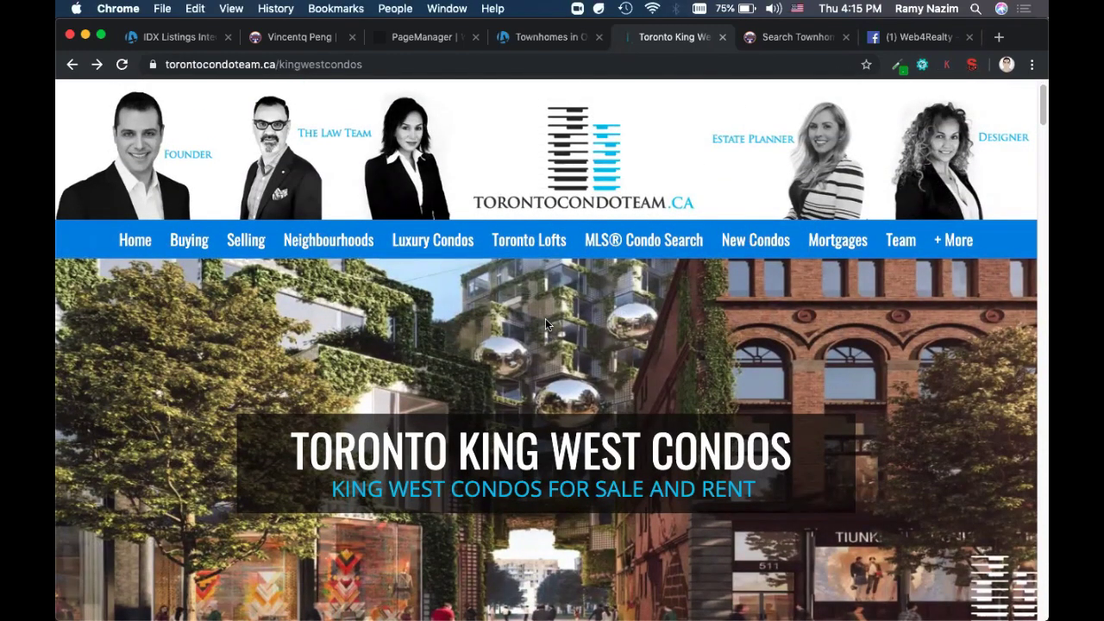
scroll(545, 325, down, 2)
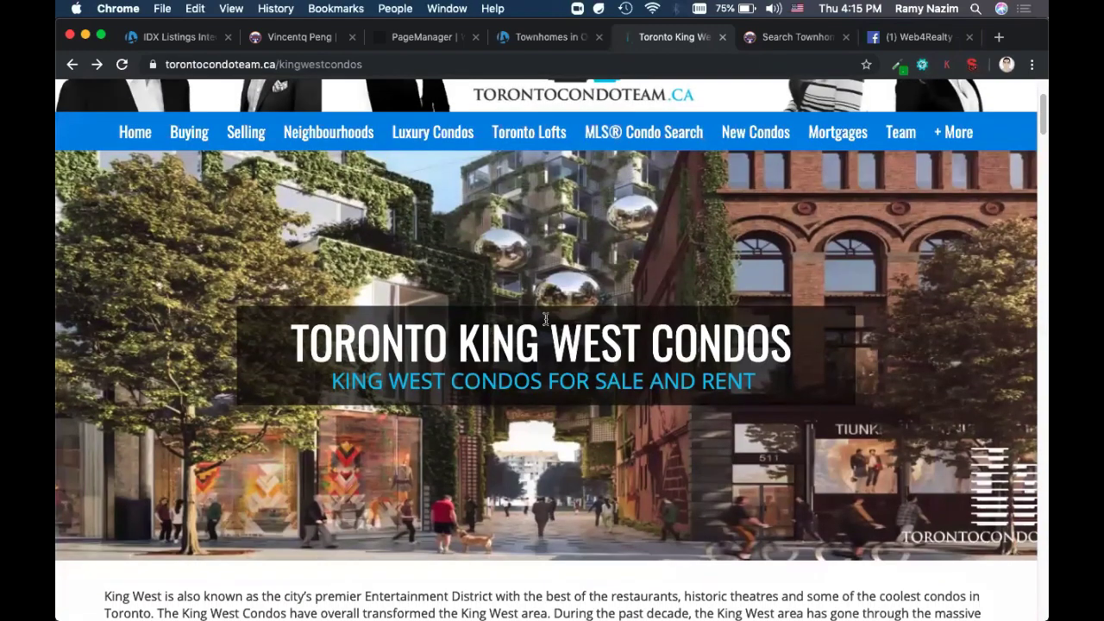
Step: Show mytownhome.ca's Search Townhomes by Price page and examine its MLS search options, heading, price-range links and listing gallery
click(768, 38)
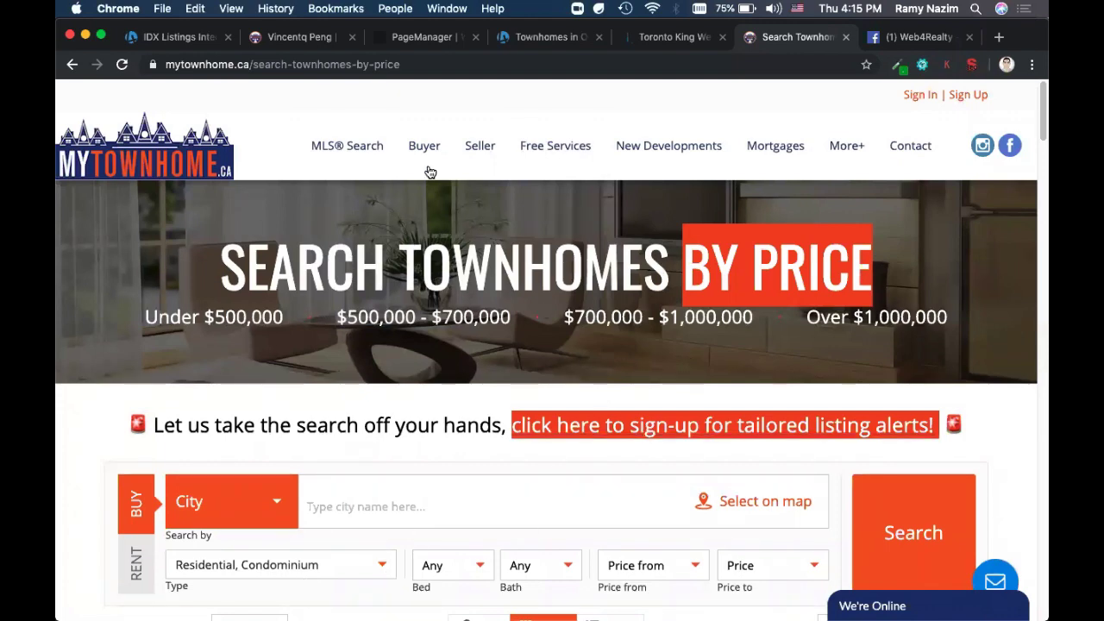
mouse_move(370, 140)
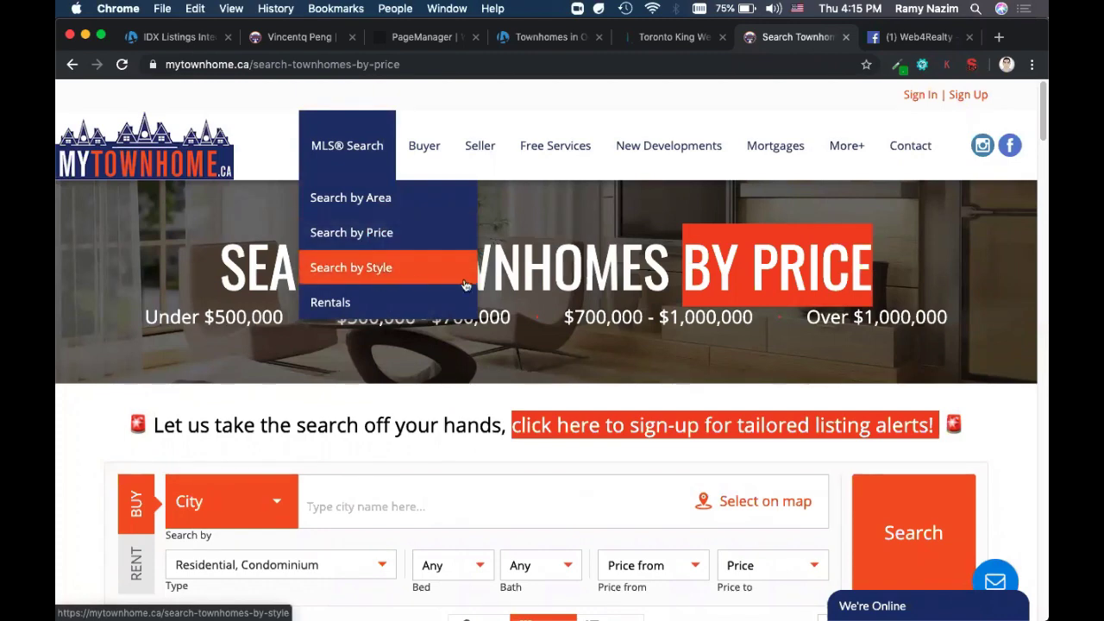
double_click(583, 278)
triple_click(583, 278)
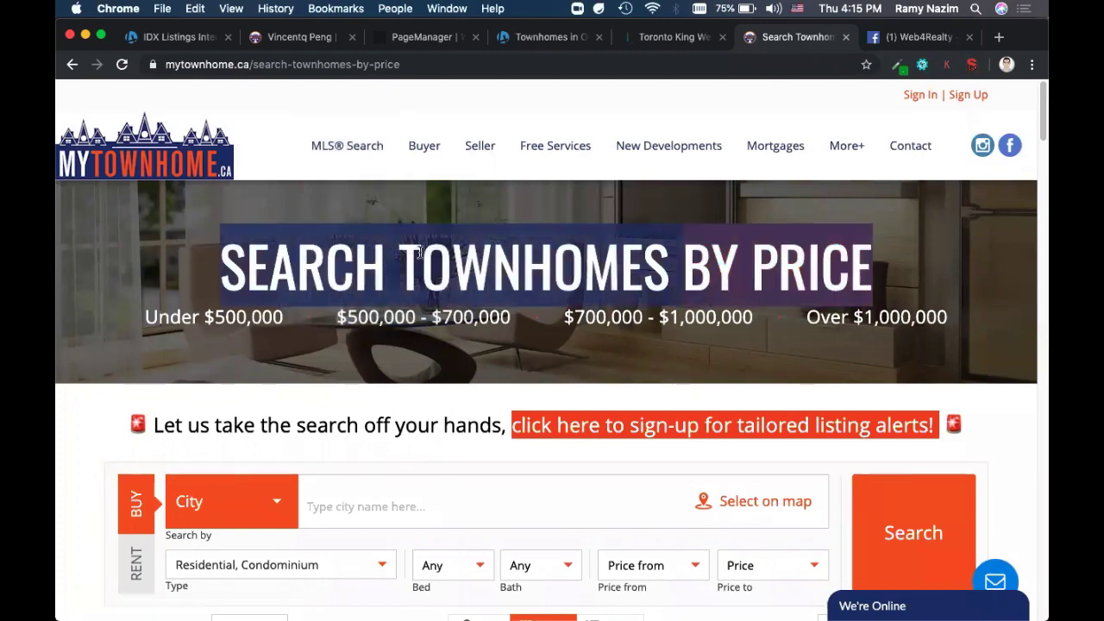
click(737, 351)
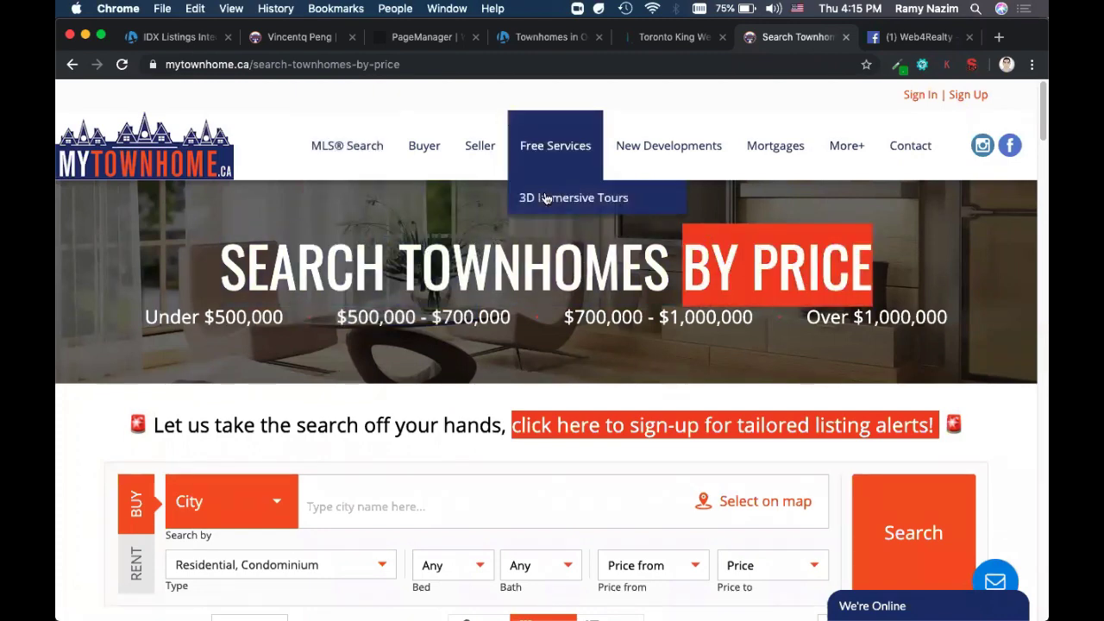
scroll(529, 254, down, 5)
scroll(530, 255, down, 6)
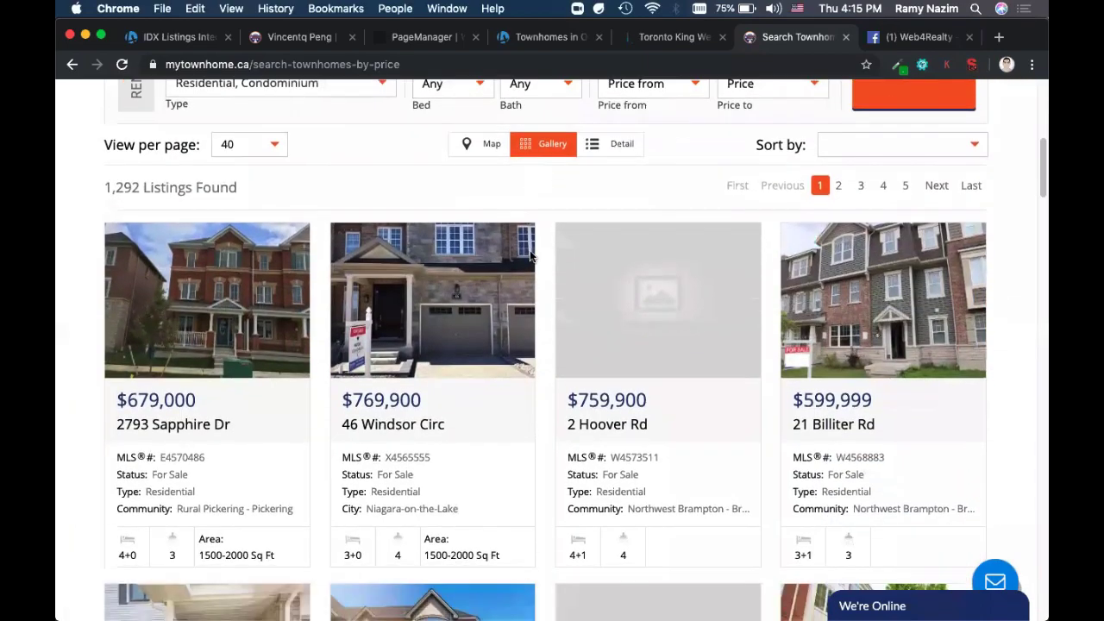
scroll(529, 257, down, 3)
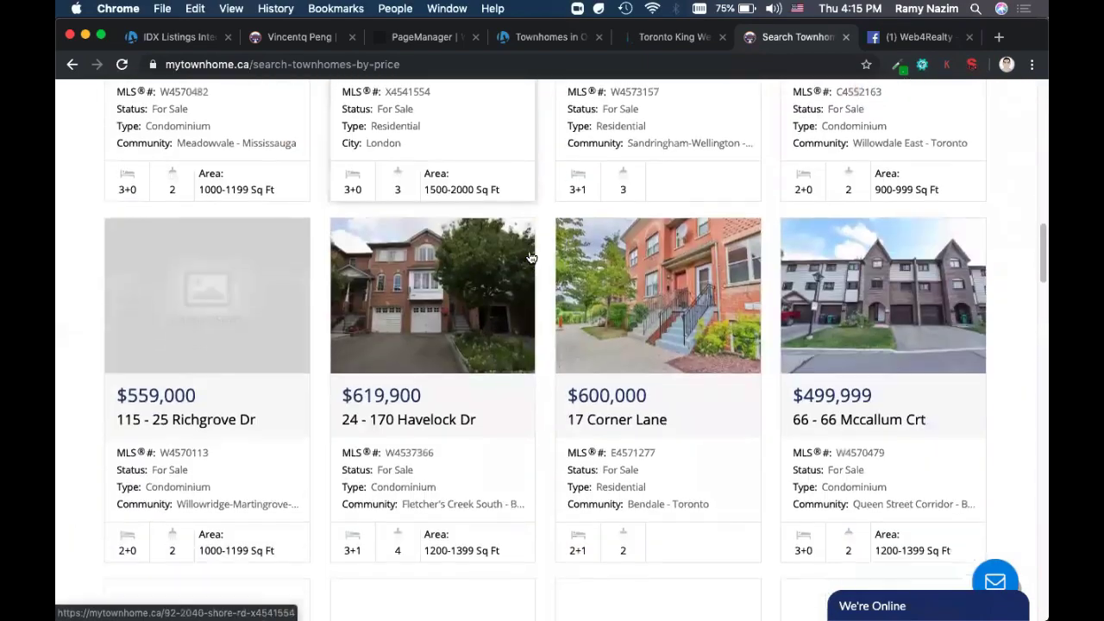
scroll(530, 254, up, 15)
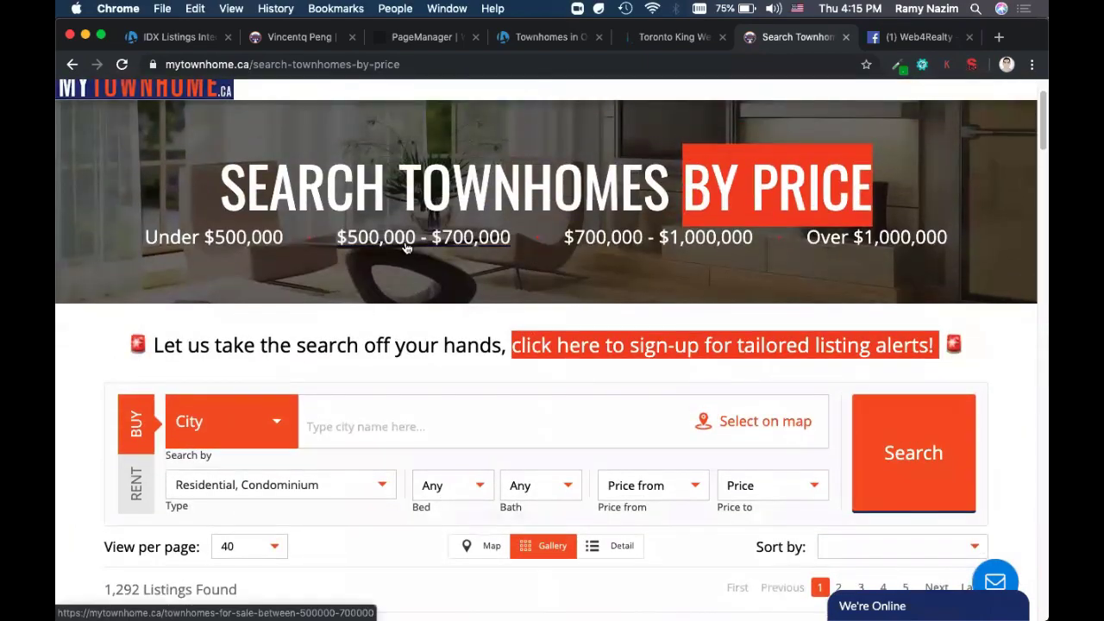
Step: Open the Under $500,000 townhomes page and look through its filtered listings and page heading
click(262, 240)
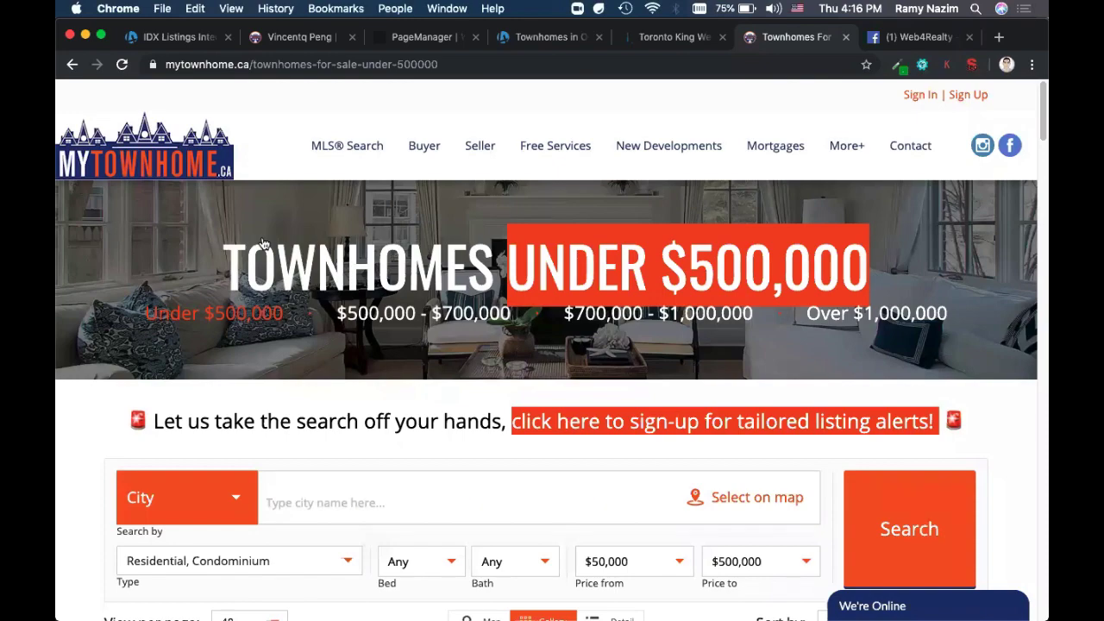
scroll(362, 280, down, 5)
scroll(361, 279, down, 5)
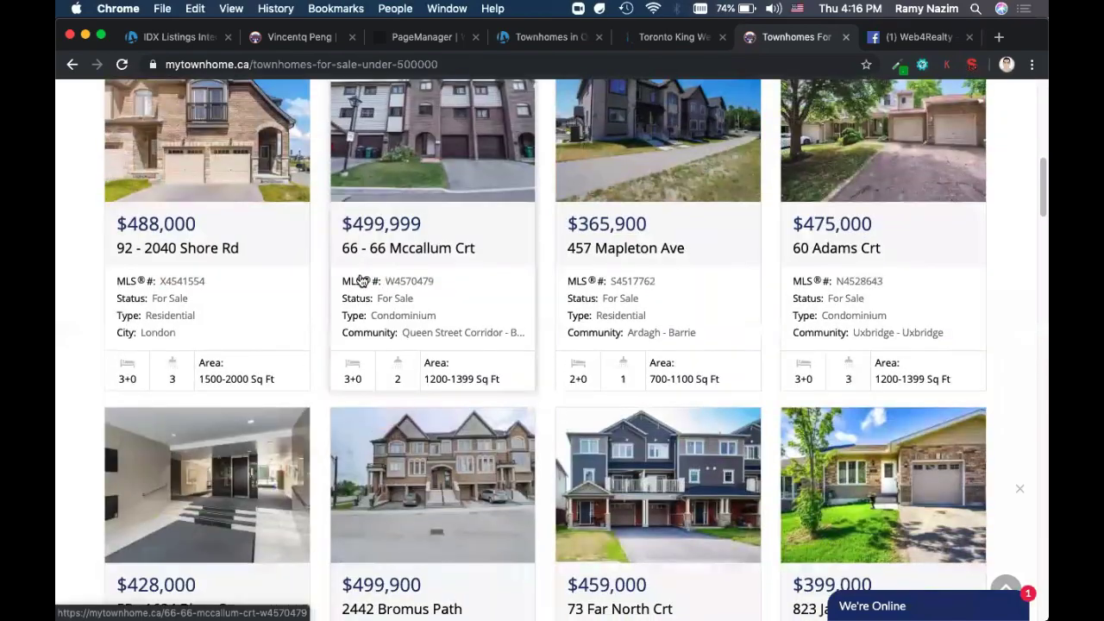
scroll(362, 280, down, 5)
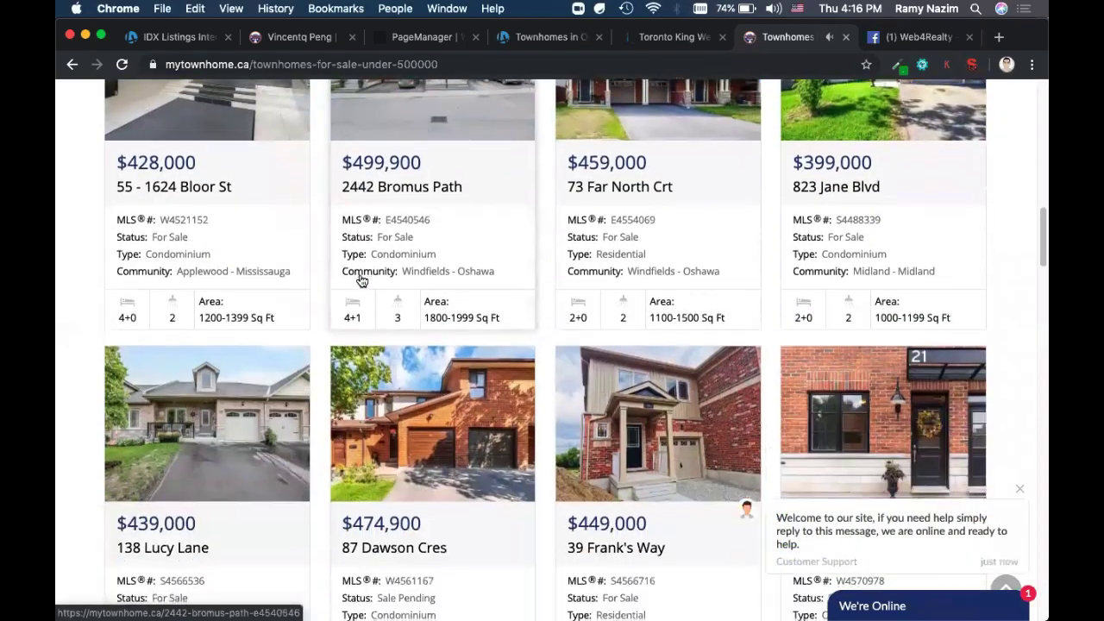
scroll(362, 280, down, 5)
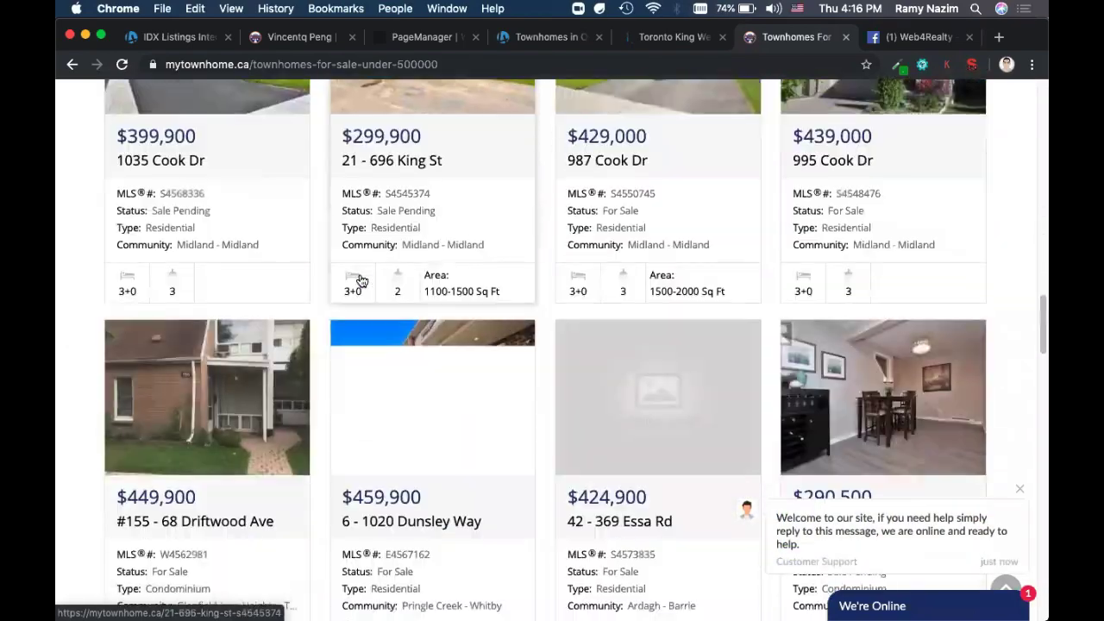
scroll(361, 281, up, 10)
scroll(361, 280, up, 8)
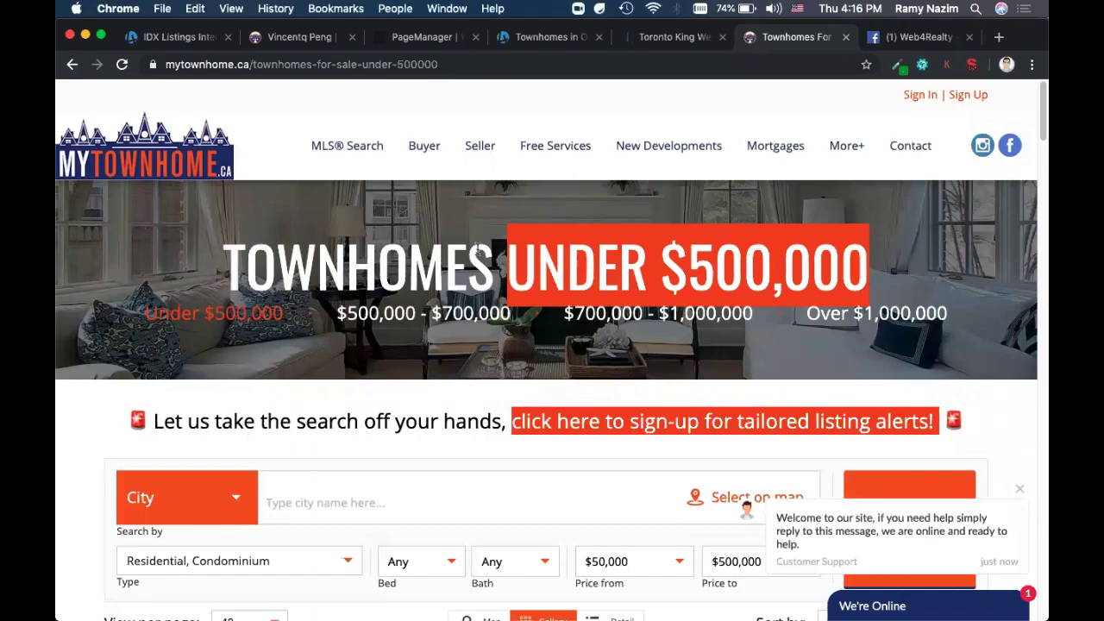
Step: Return to the Toronto King West Condos page and skim its linked building grid again as an internal linking example
click(678, 39)
scroll(681, 275, down, 8)
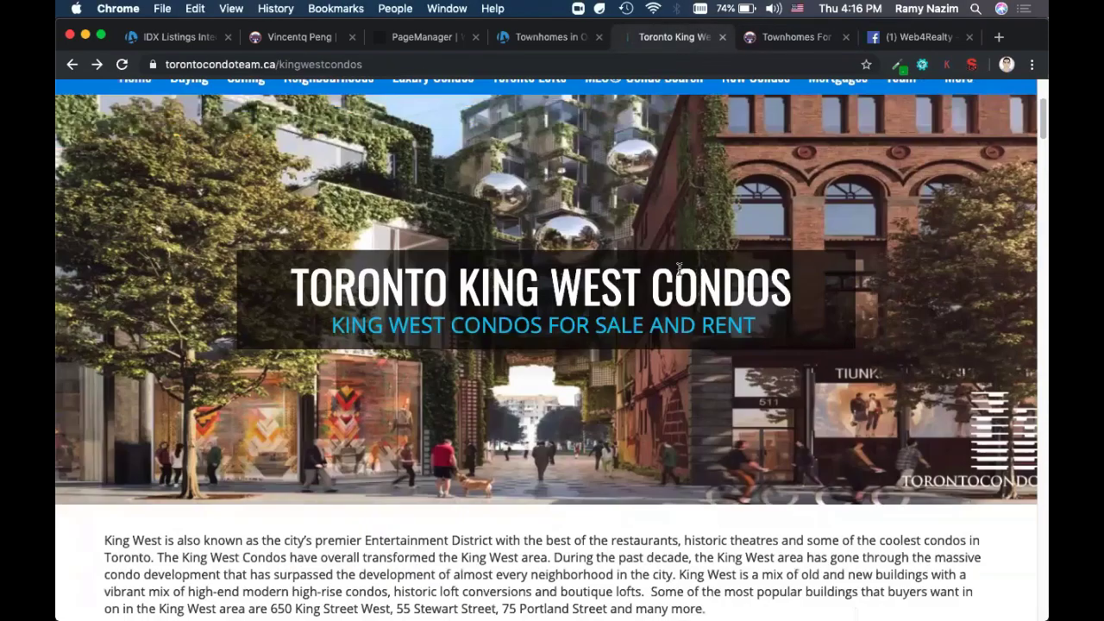
scroll(680, 274, down, 15)
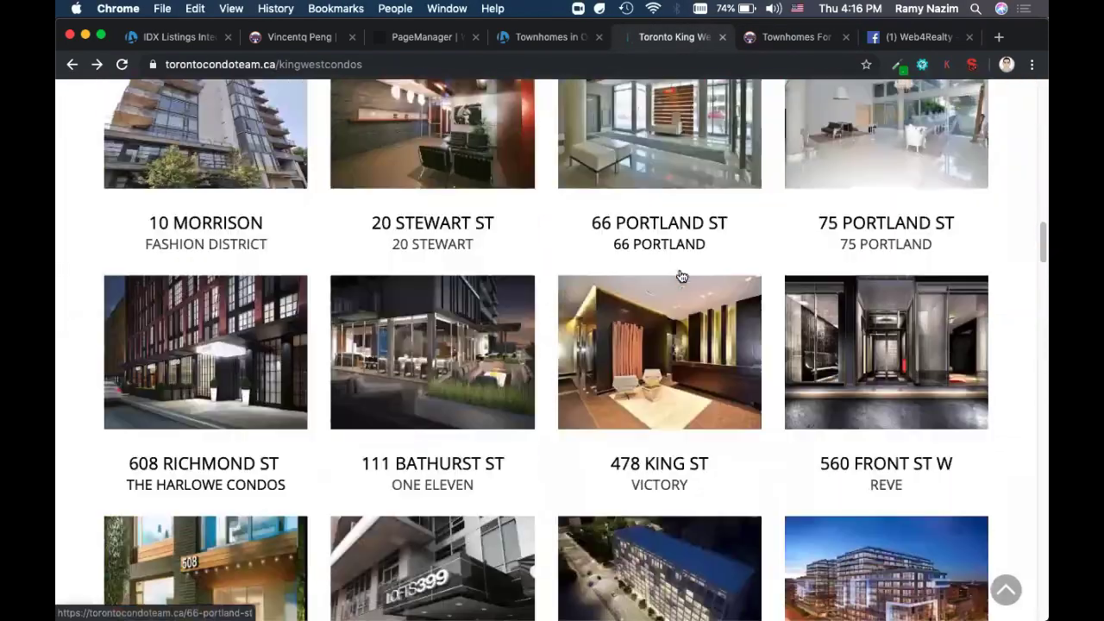
scroll(679, 275, down, 15)
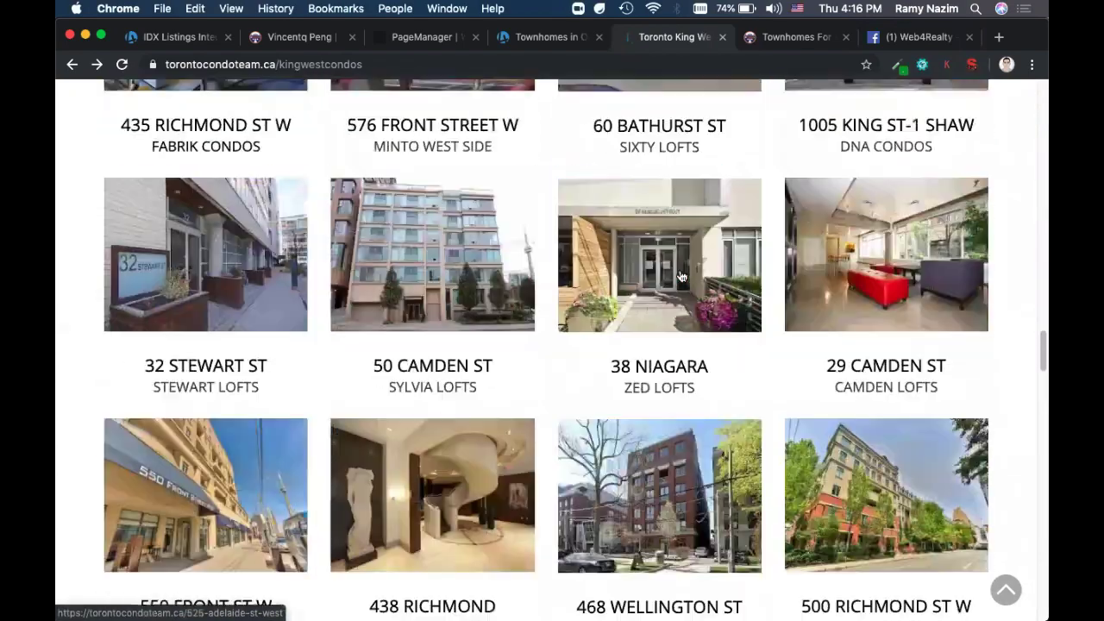
scroll(681, 274, down, 10)
key(Home)
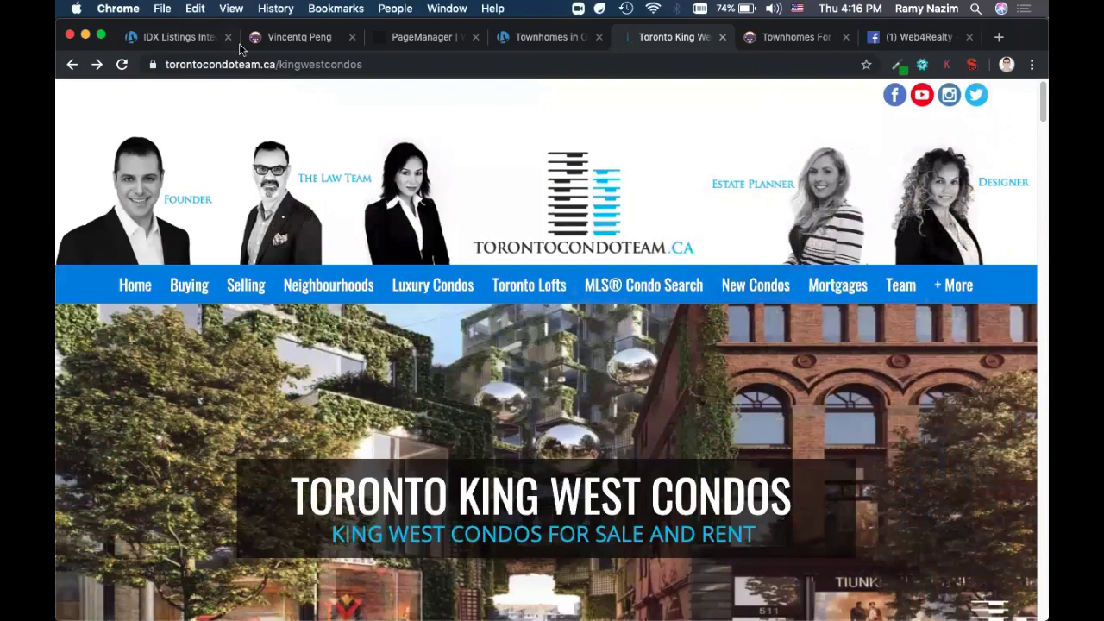
Step: Revisit the How to Optimize IDX Pages tips on the webinar page, and return to the Townhomes in Oakville page in PageManager
click(199, 40)
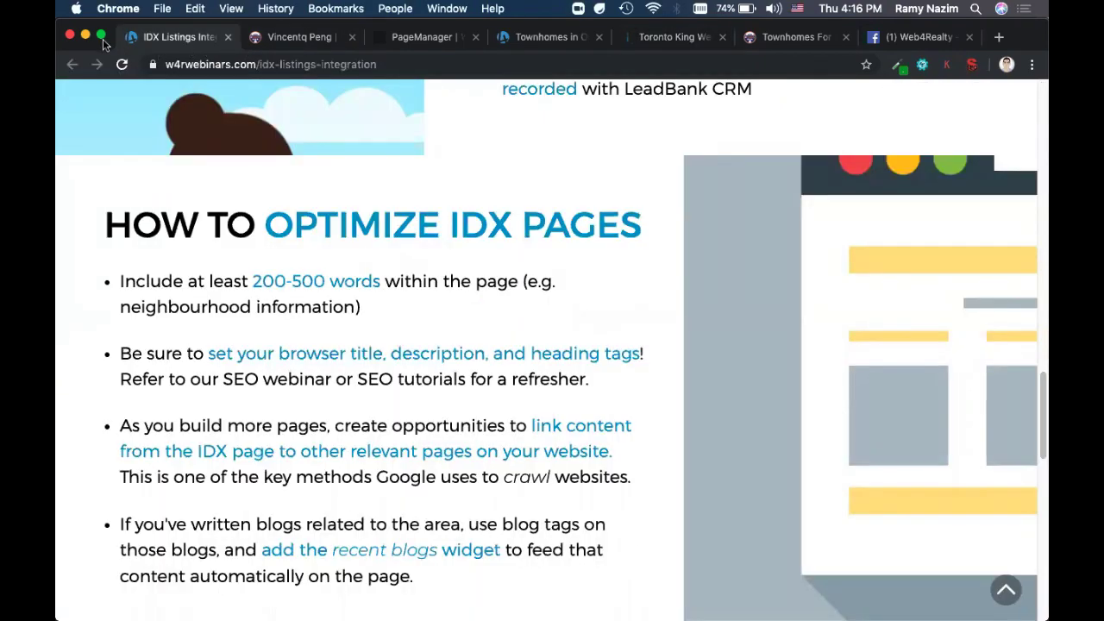
scroll(222, 187, down, 2)
scroll(221, 187, up, 1)
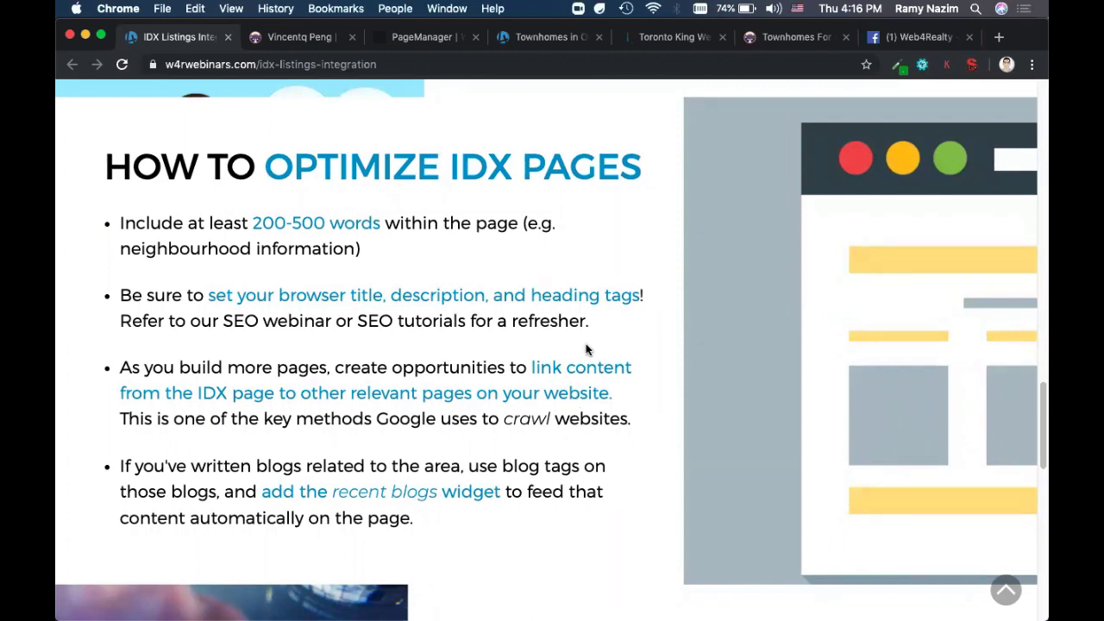
click(404, 43)
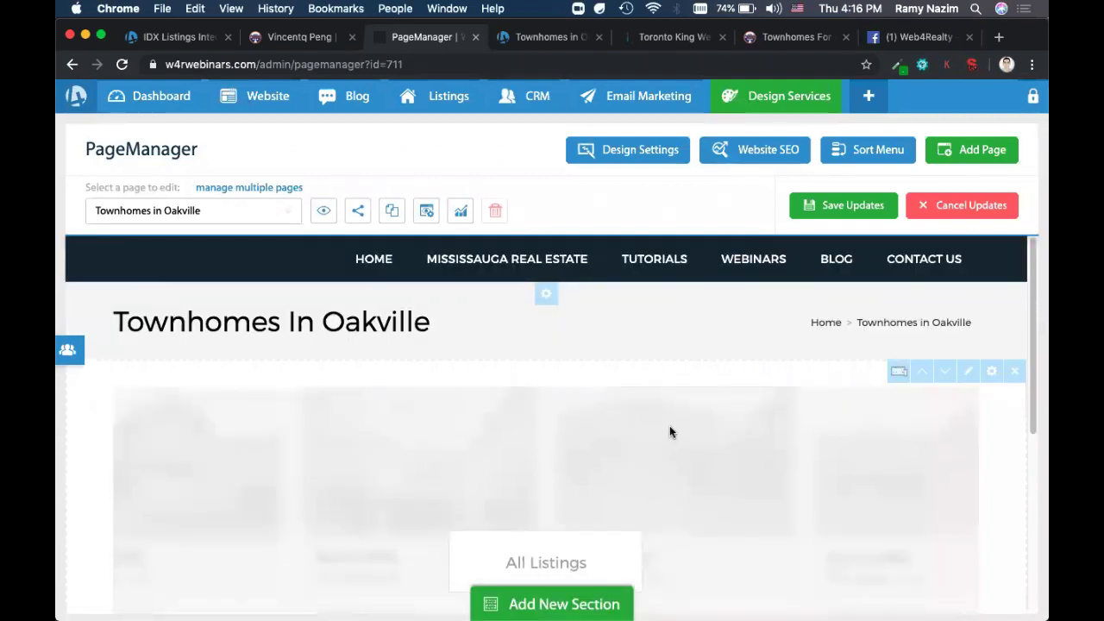
mouse_move(934, 607)
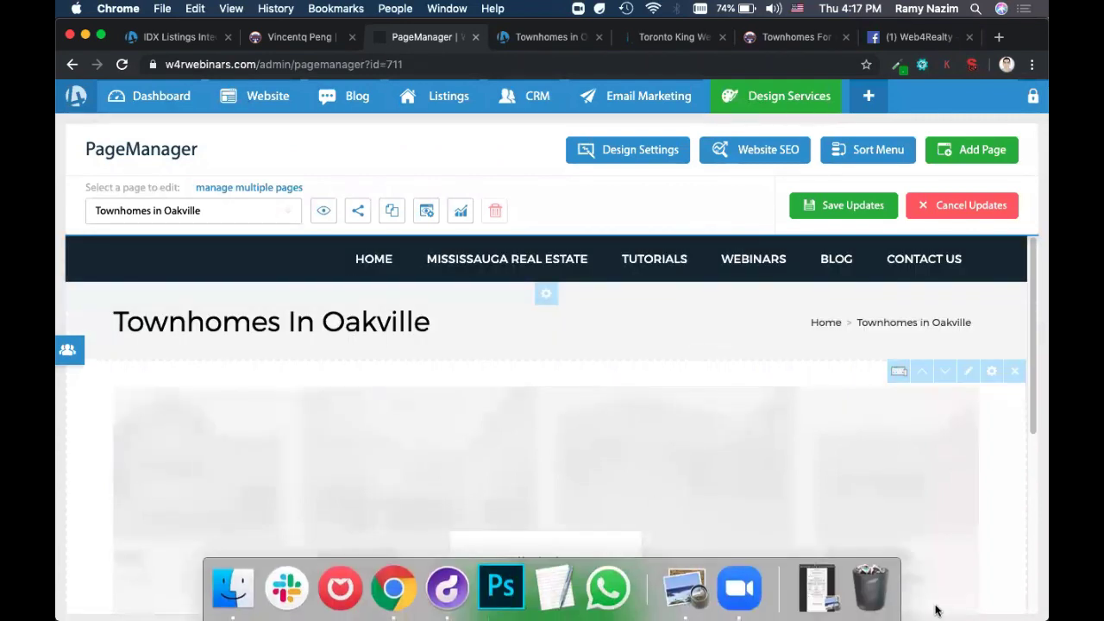
Step: Open the wireframe image in Preview, widen its window to examine the three-section page layout, and minimize it
click(816, 591)
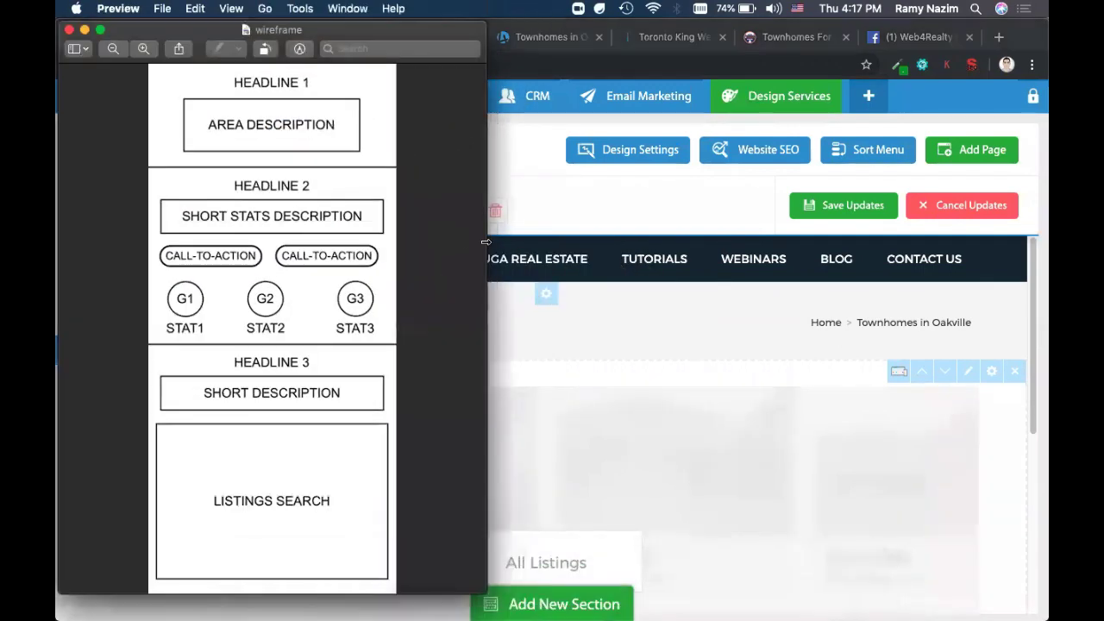
drag(547, 249, 1041, 270)
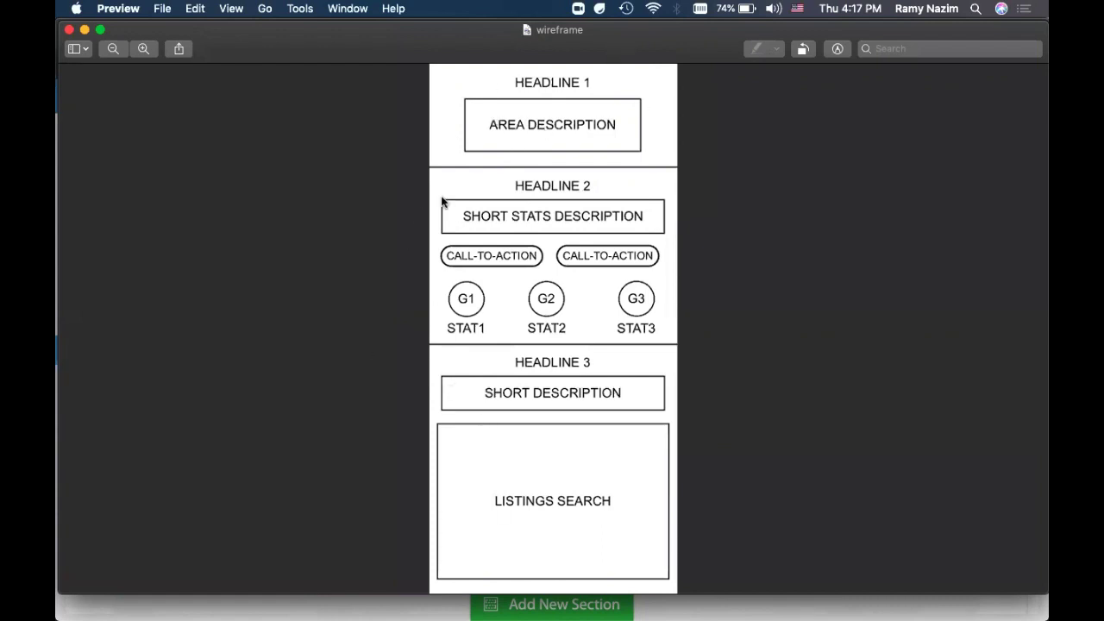
click(84, 30)
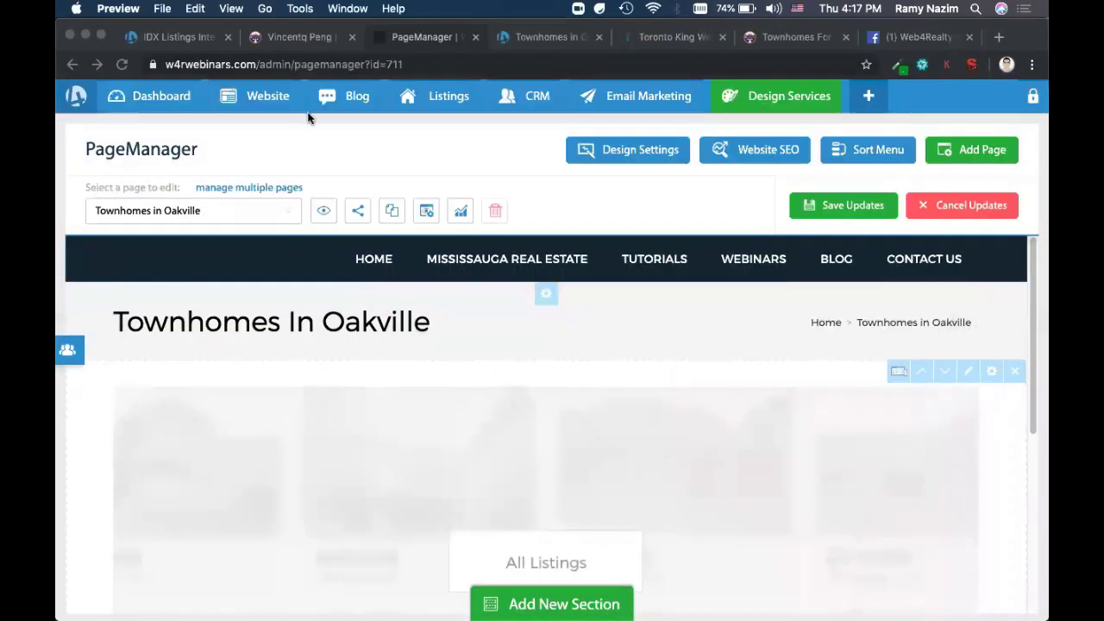
Step: Switch PageManager to the Square One Condos For Sale page and look over its headline and area description
click(219, 220)
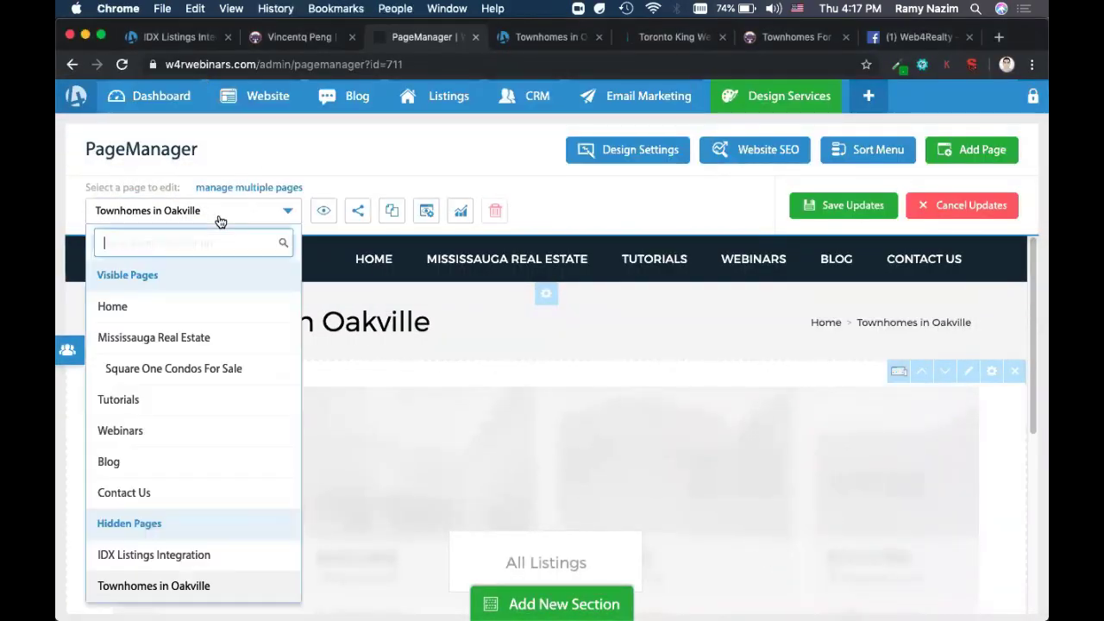
click(149, 376)
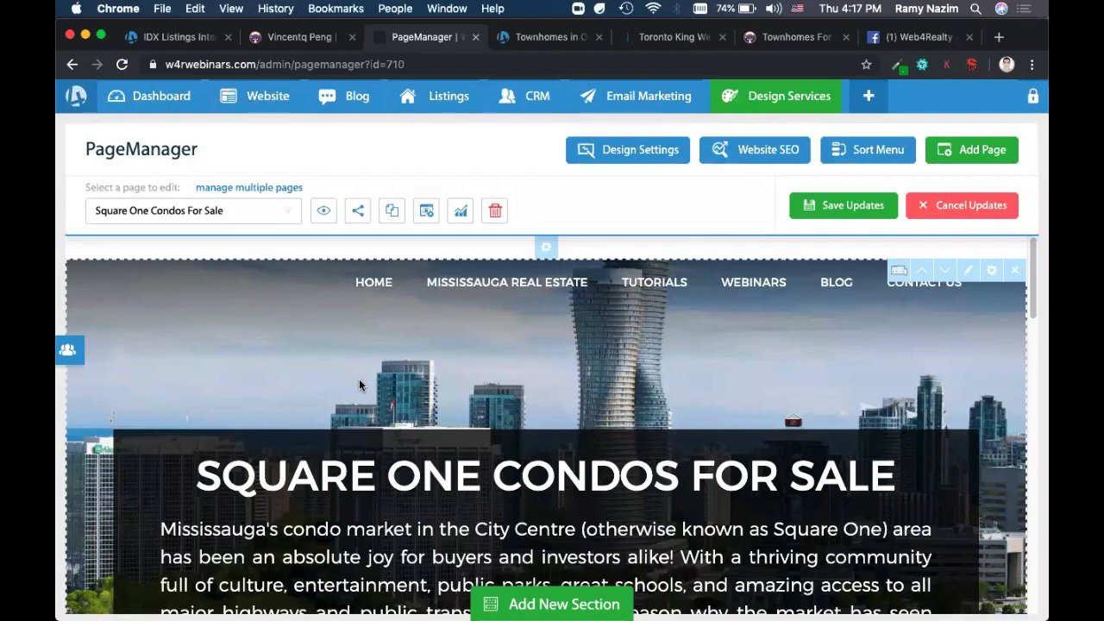
scroll(360, 384, down, 5)
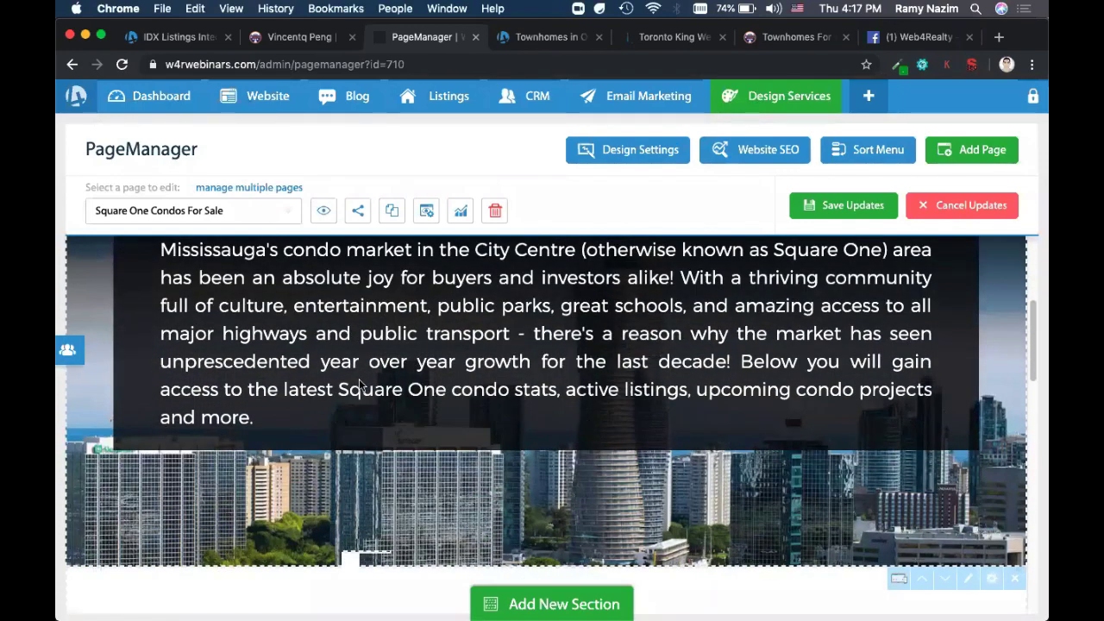
scroll(359, 385, up, 2)
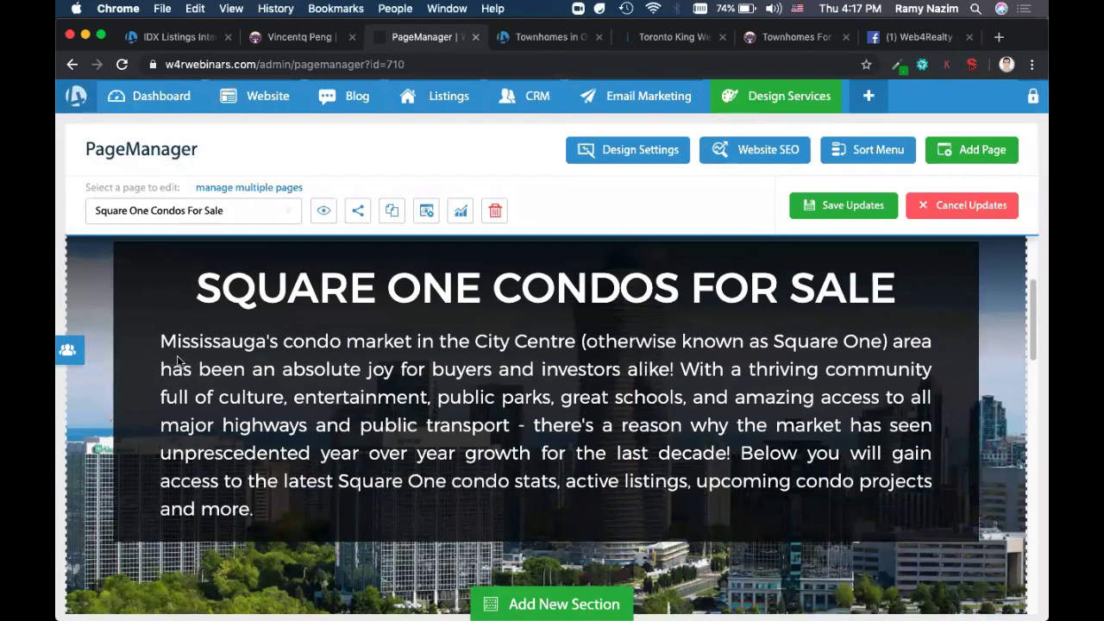
scroll(353, 322, up, 4)
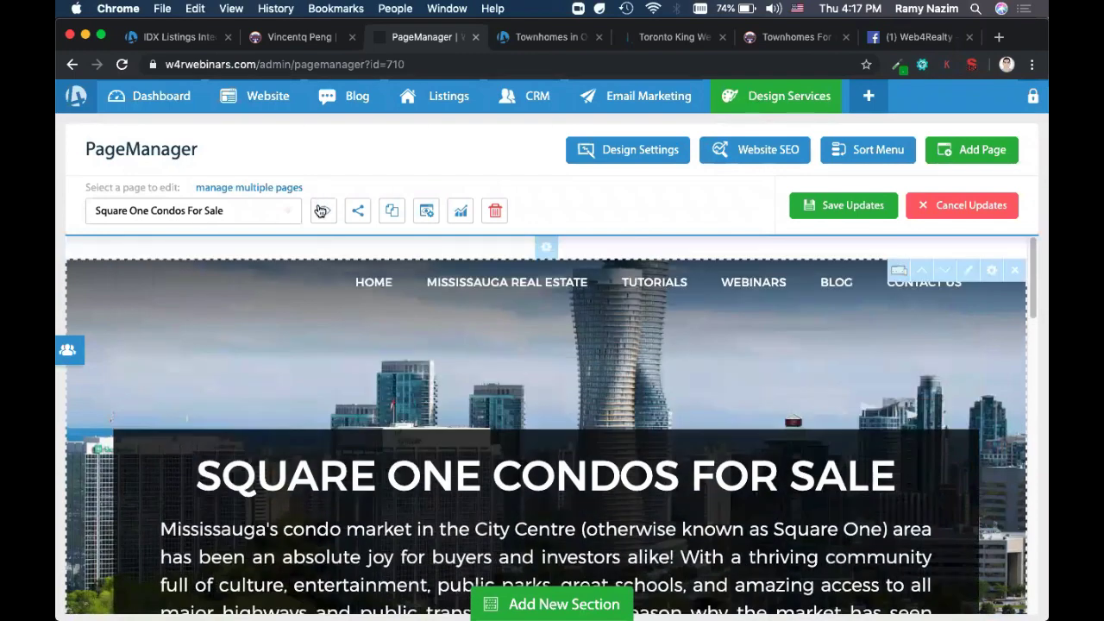
Step: Preview the live Square One Condos For Sale page and examine its description, condo stats, call-to-action buttons, stat boxes and listings heading
click(321, 209)
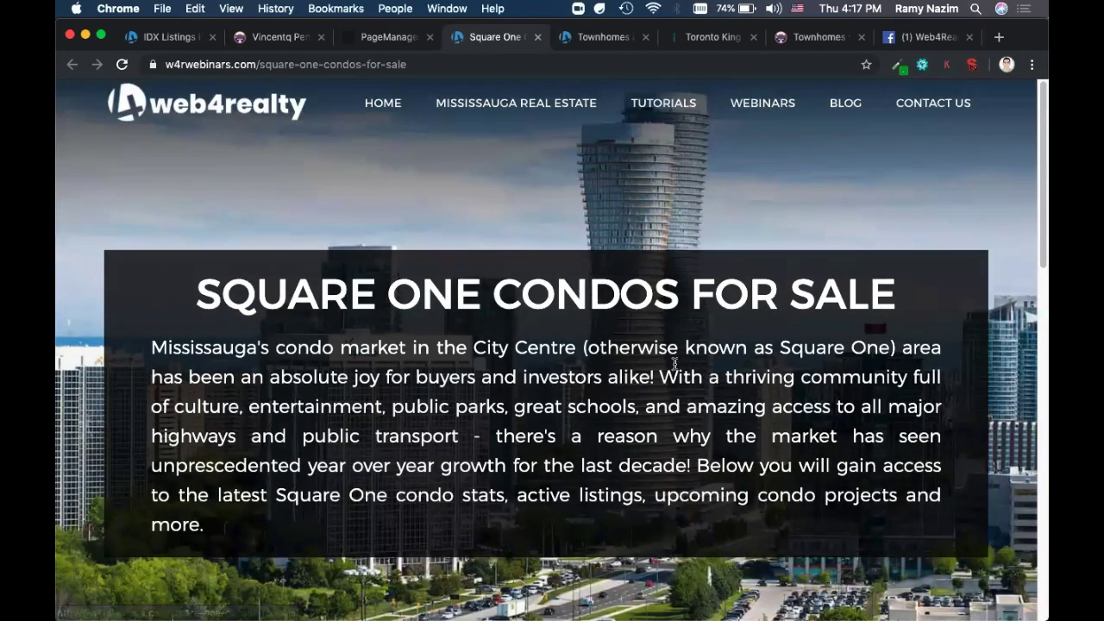
scroll(371, 361, down, 2)
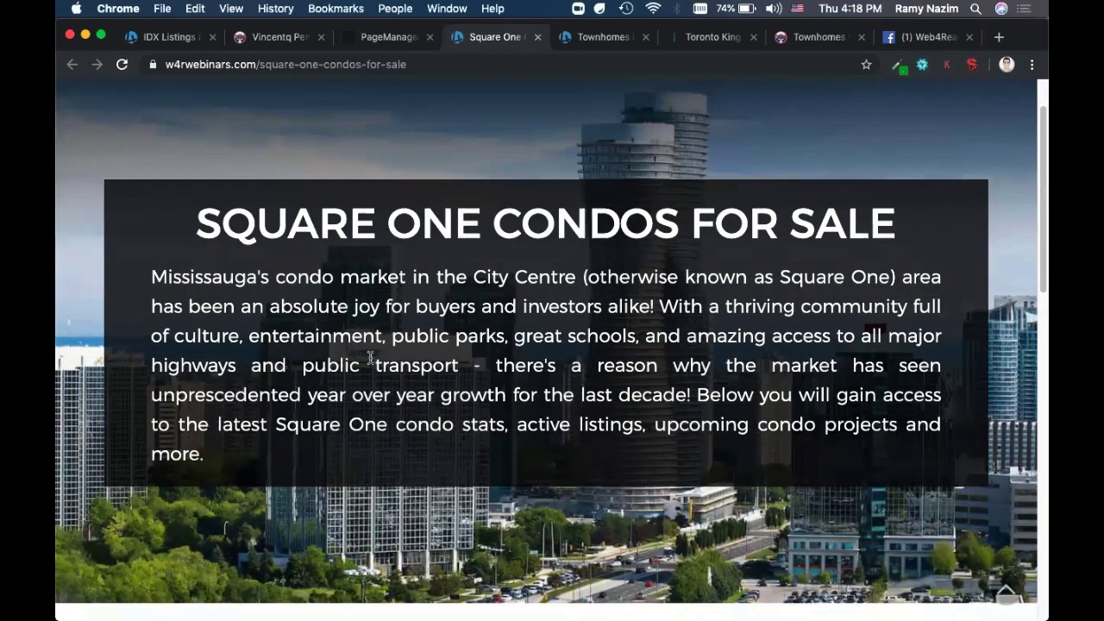
scroll(466, 215, down, 10)
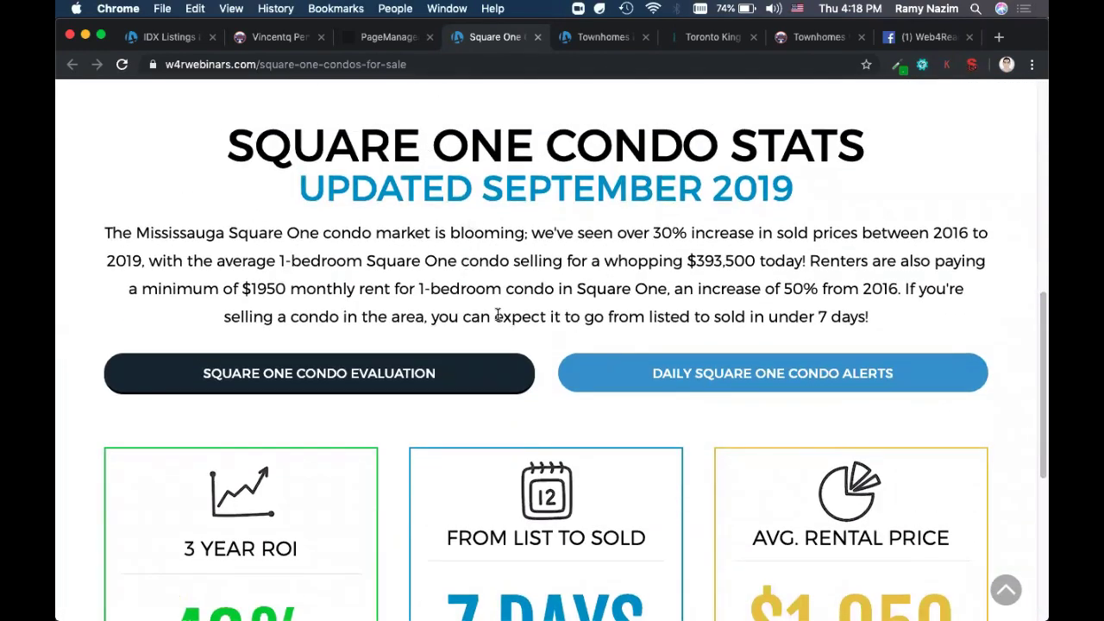
scroll(498, 316, down, 3)
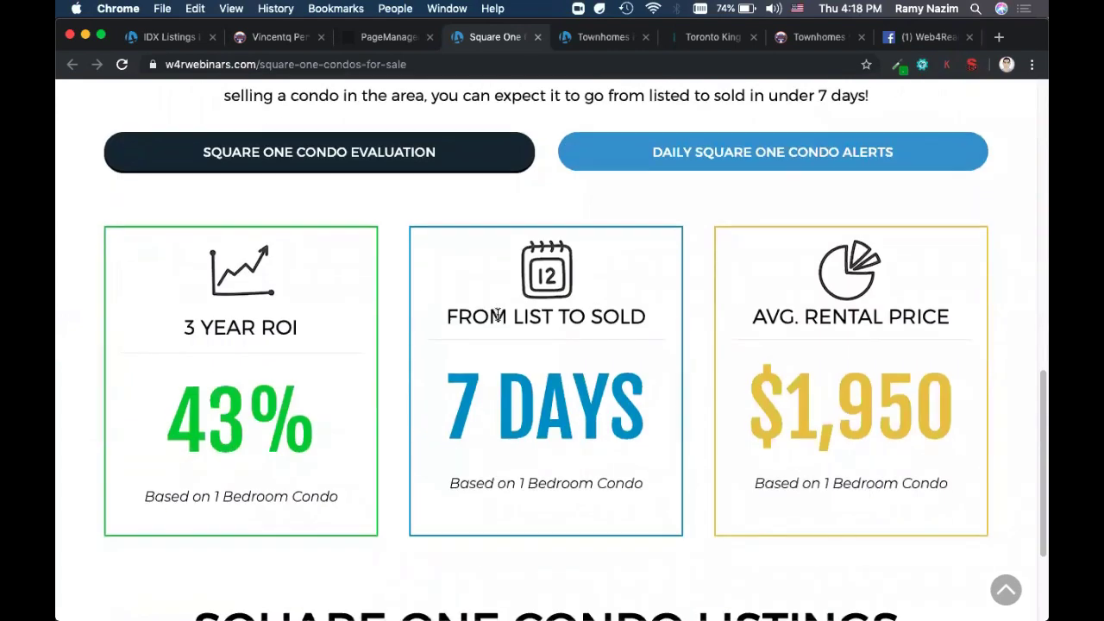
triple_click(262, 328)
click(558, 336)
double_click(572, 328)
click(844, 370)
scroll(737, 346, up, 1)
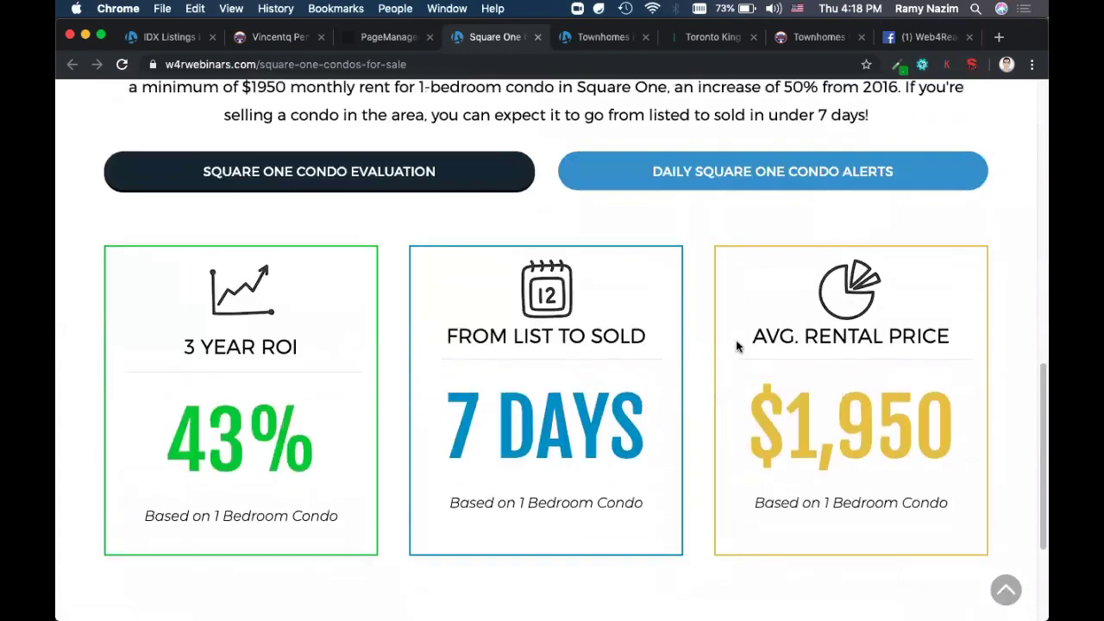
scroll(363, 361, down, 3)
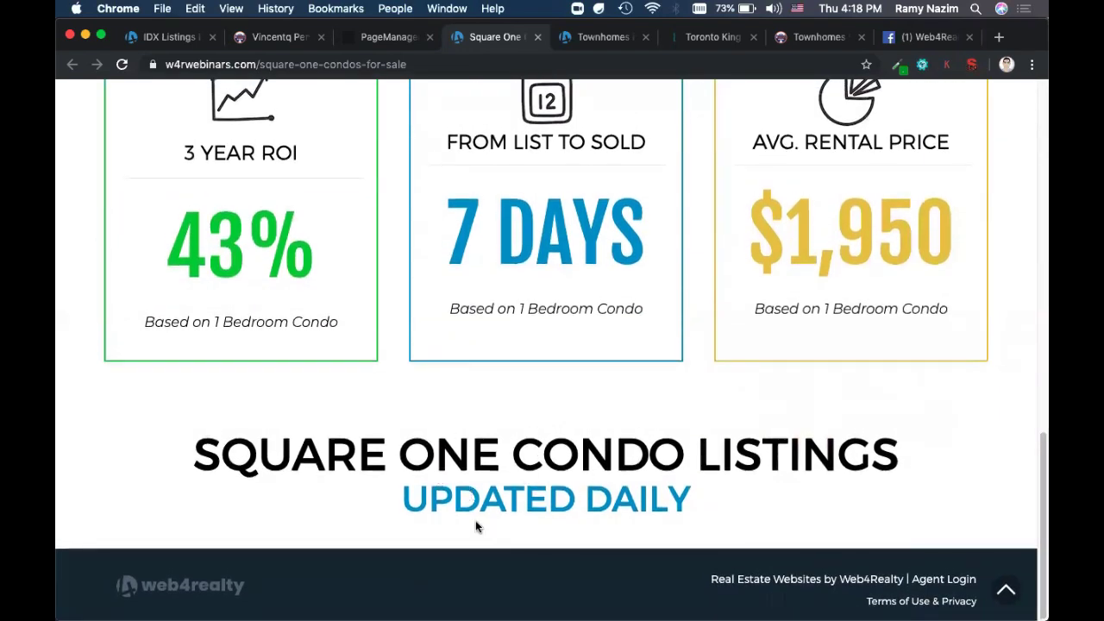
scroll(529, 511, up, 15)
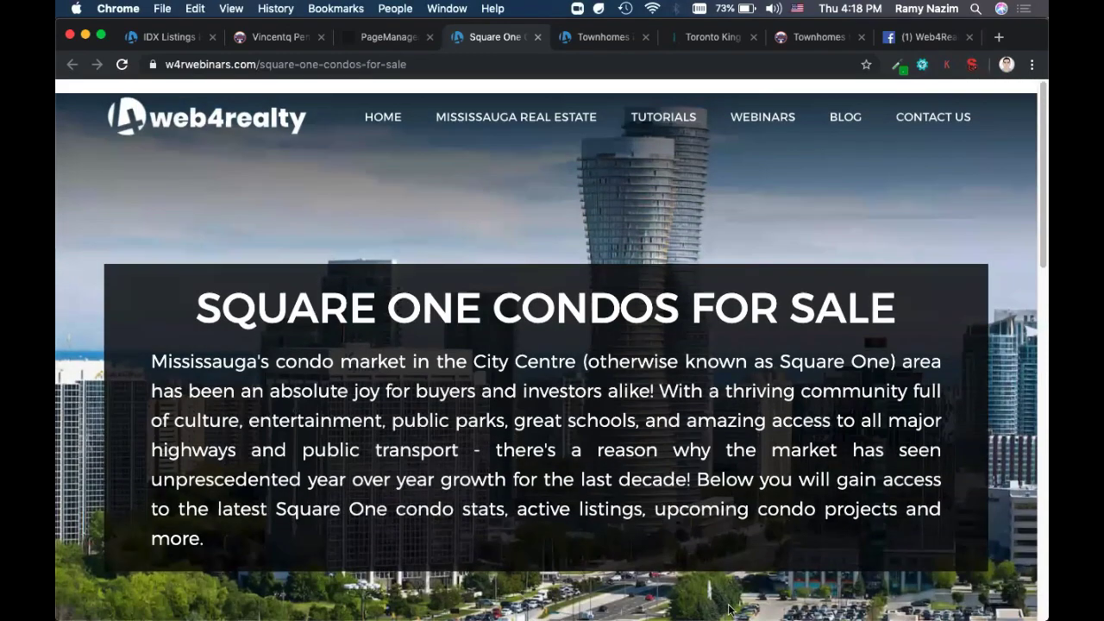
Step: Bring back the wireframe in Preview, narrow it beside the Square One page, and compare the headline and area description
mouse_move(739, 596)
click(834, 609)
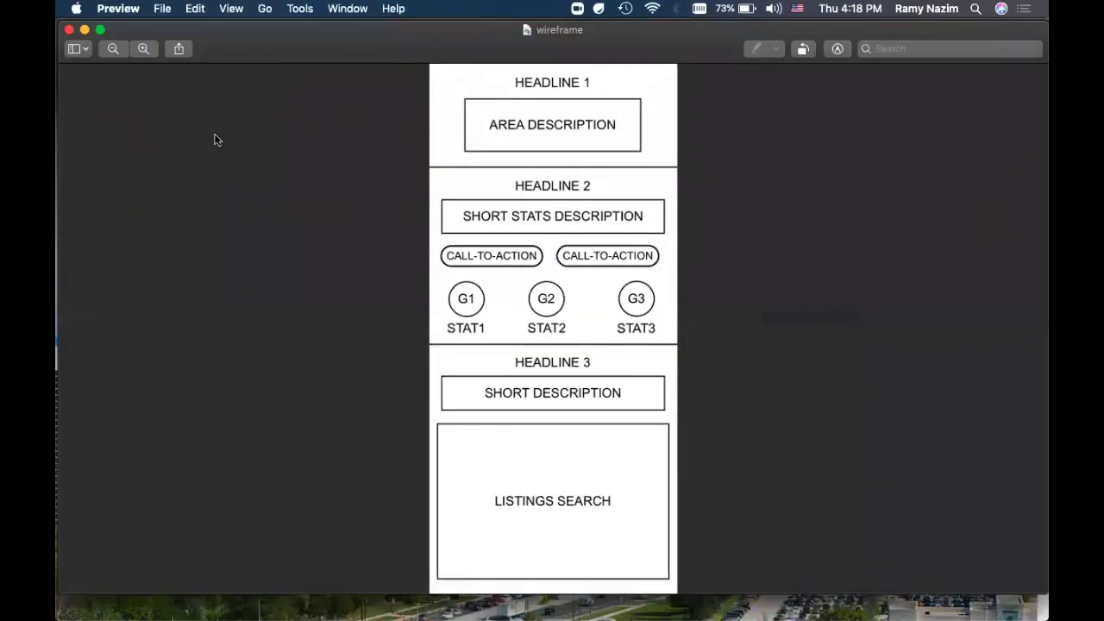
drag(63, 184, 621, 199)
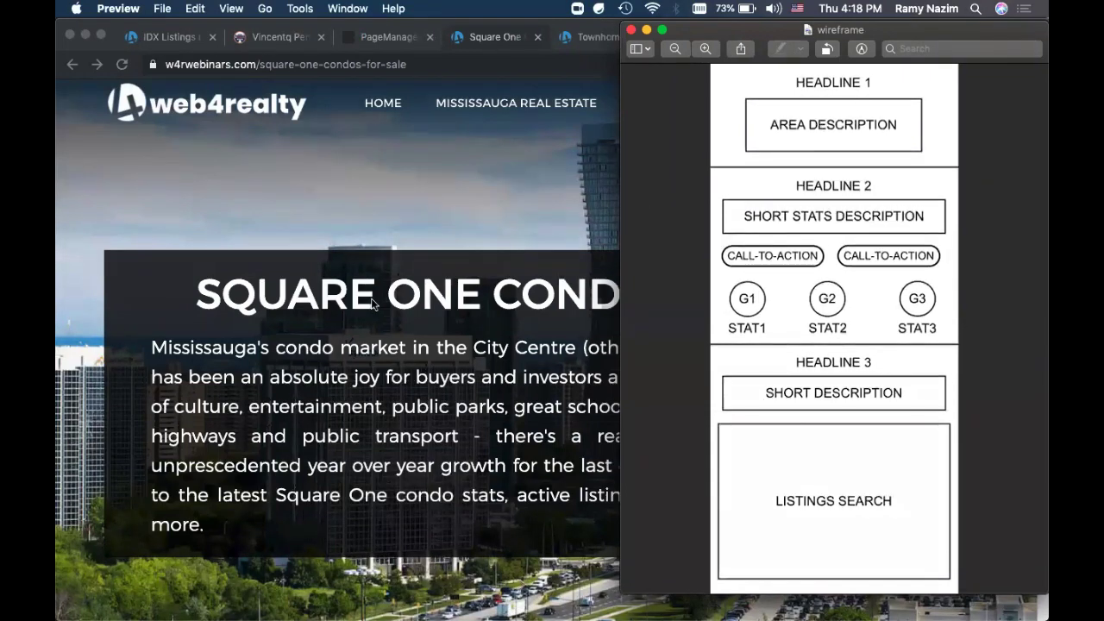
scroll(373, 304, down, 2)
click(544, 243)
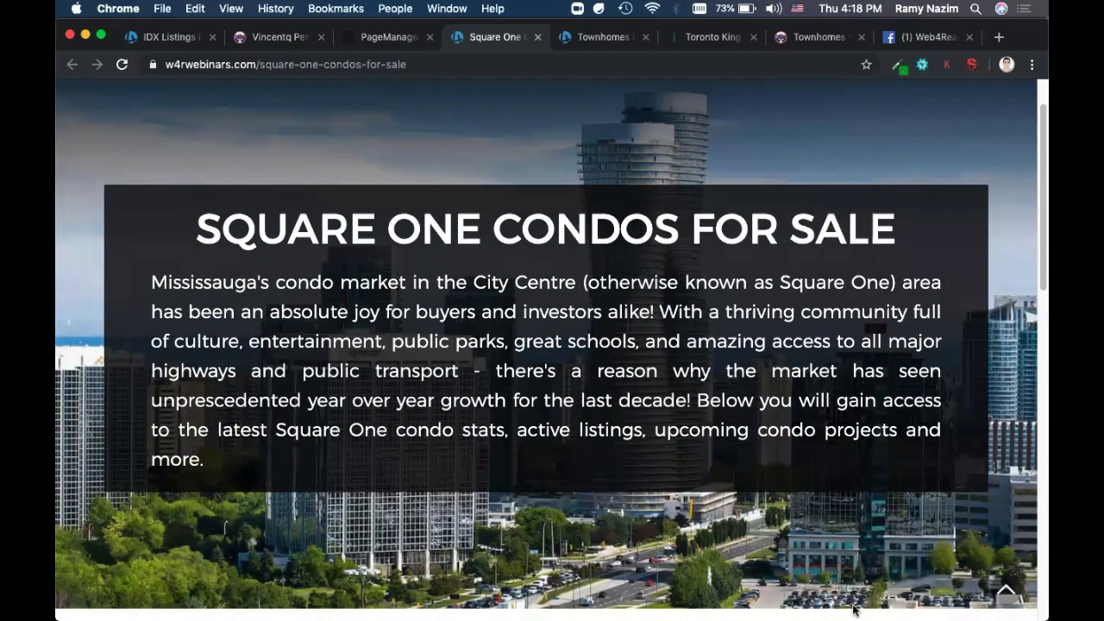
click(713, 592)
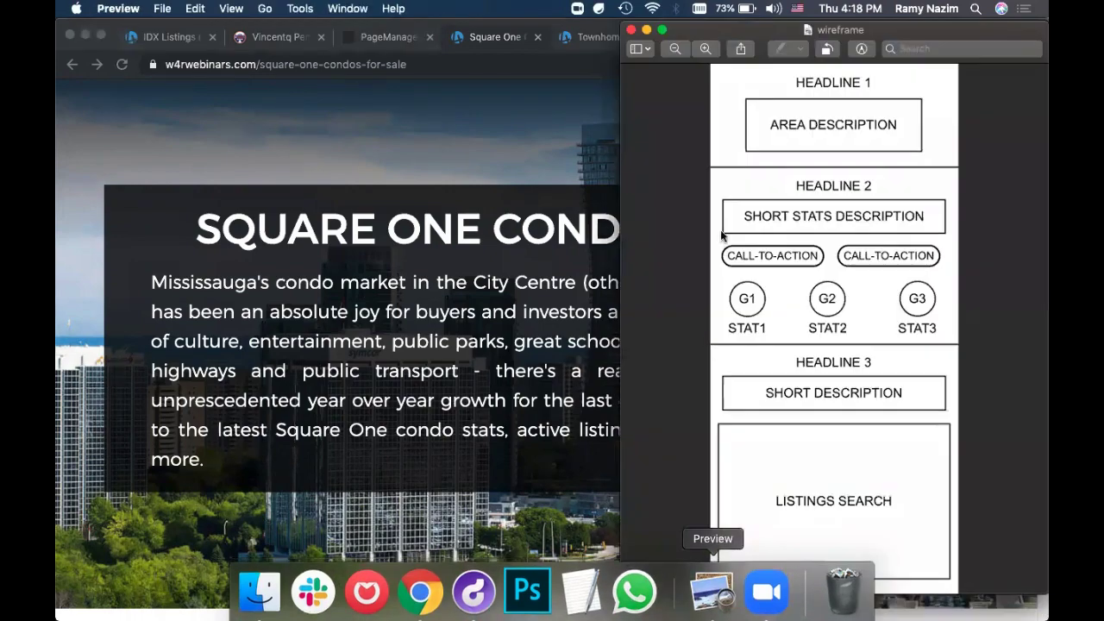
Step: Compare the wireframe's stats description, call-to-action, stat and listings sections with the matching parts of the Square One page
scroll(505, 347, down, 8)
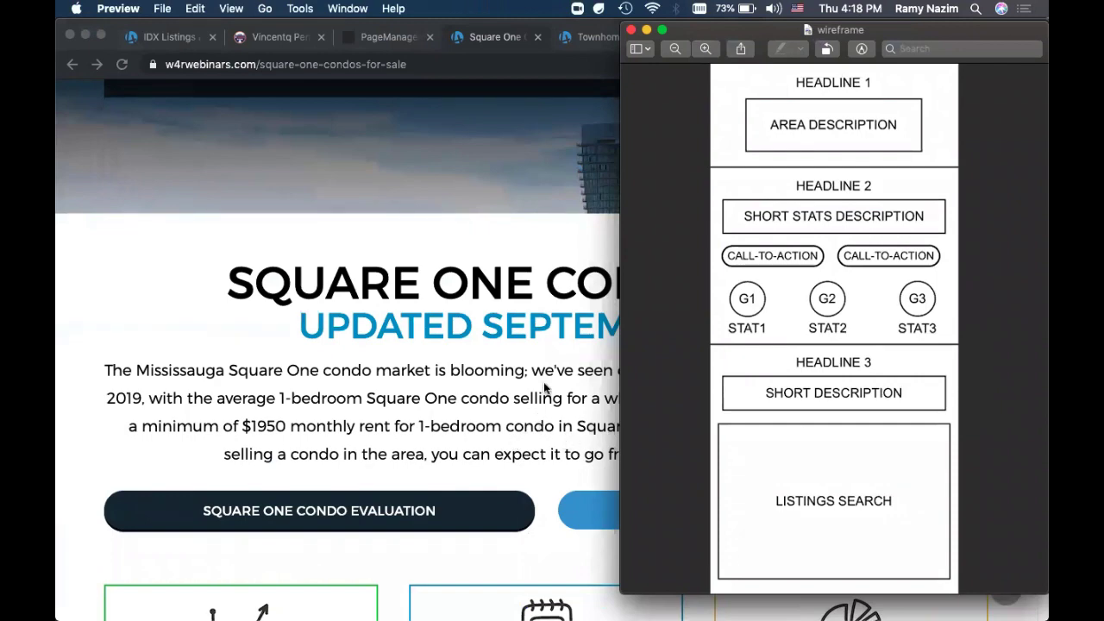
scroll(445, 371, down, 3)
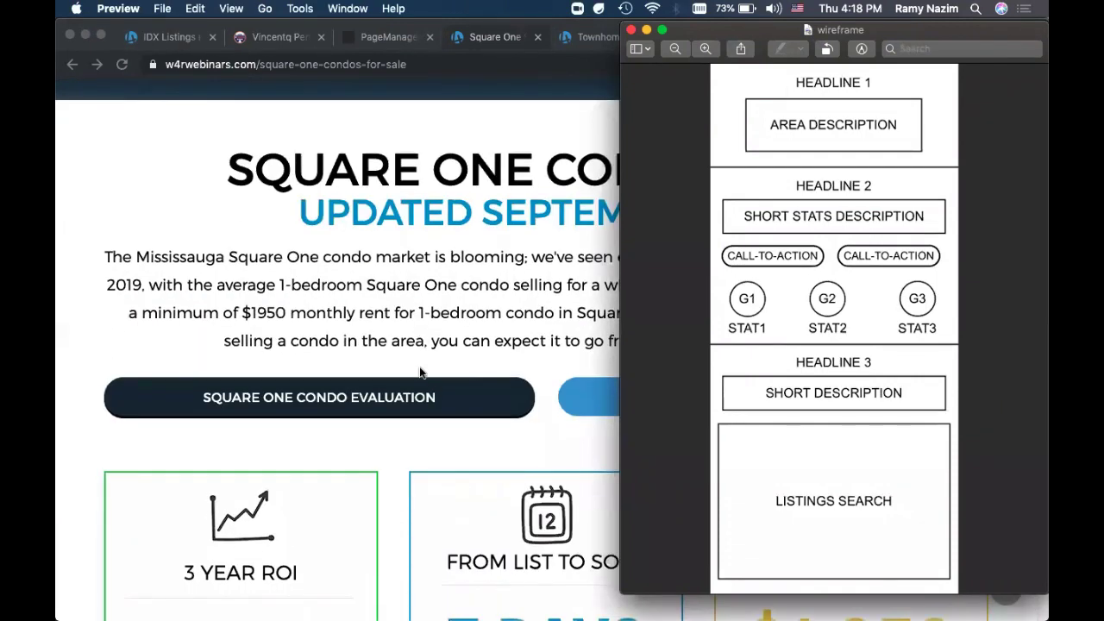
click(466, 345)
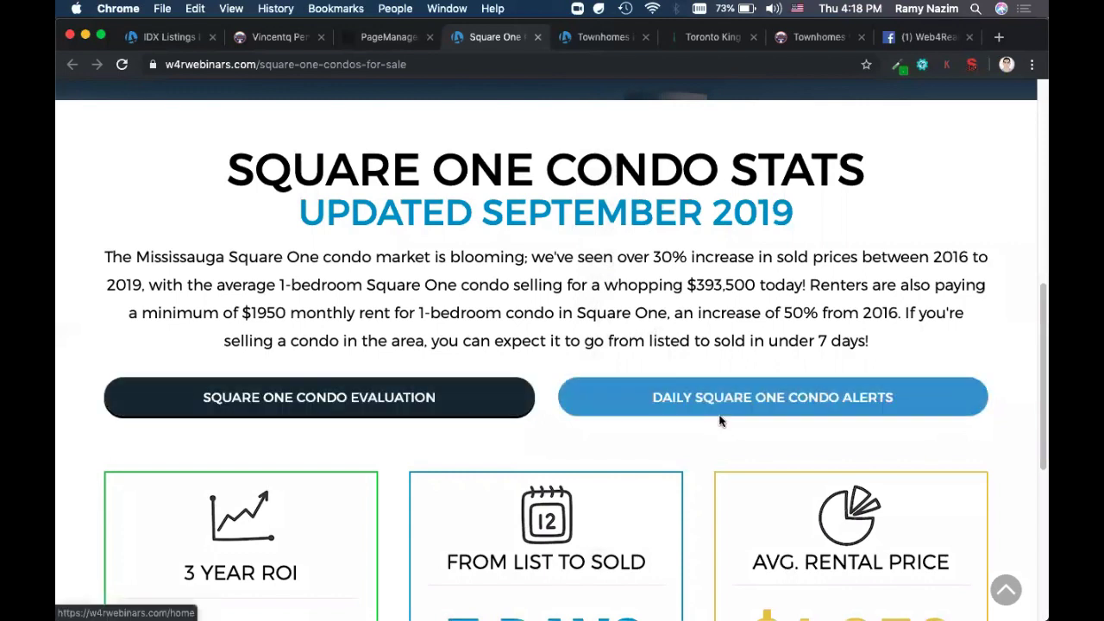
mouse_move(740, 610)
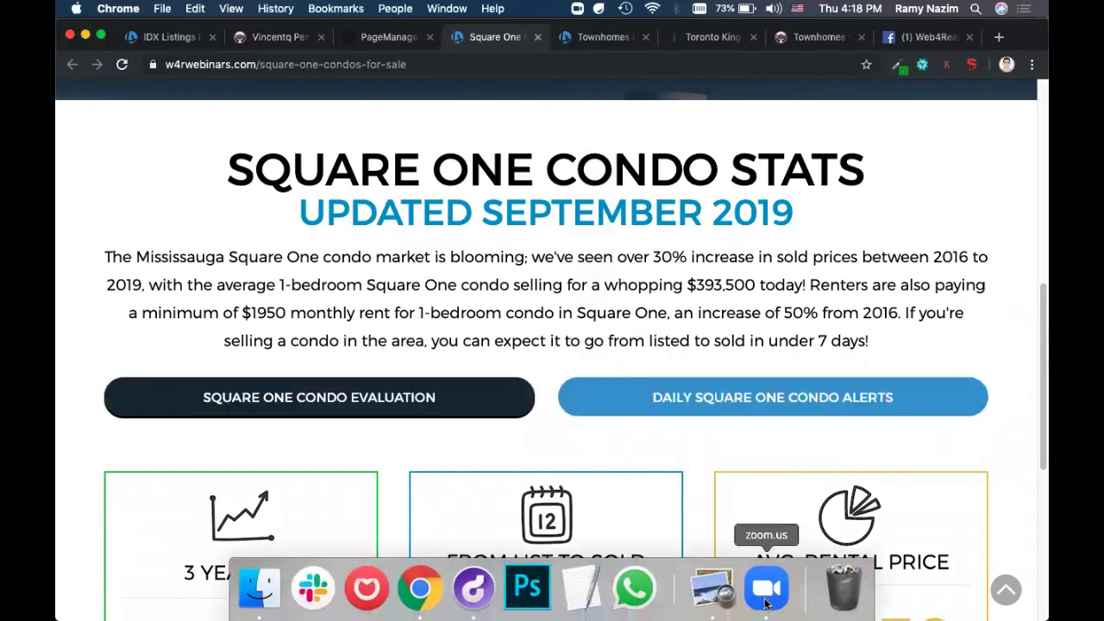
click(714, 590)
scroll(505, 364, down, 5)
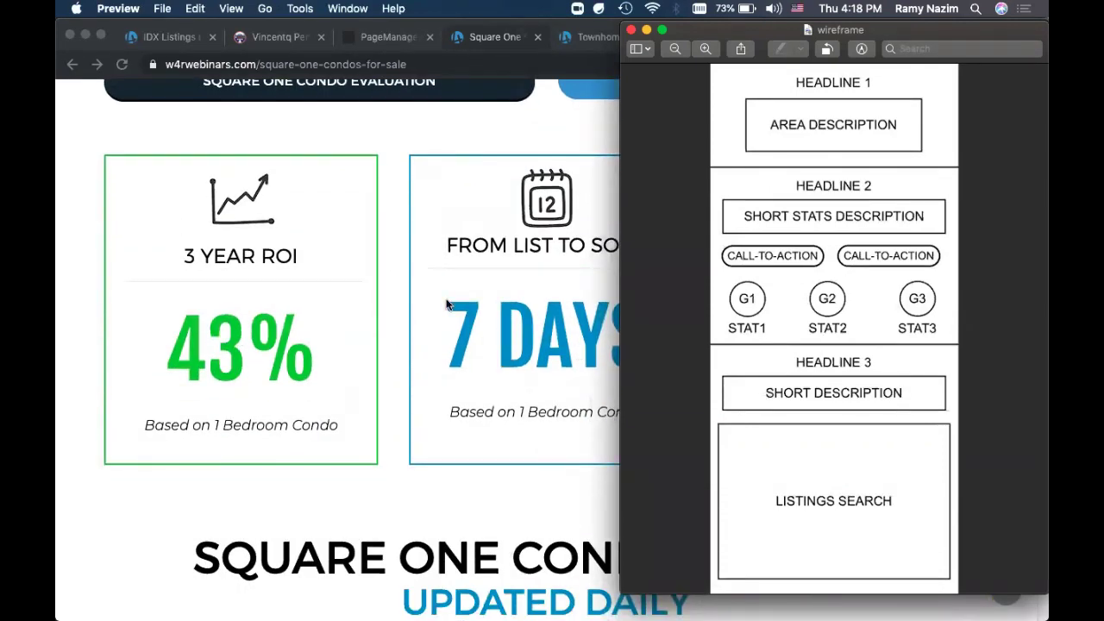
scroll(446, 299, down, 2)
click(397, 414)
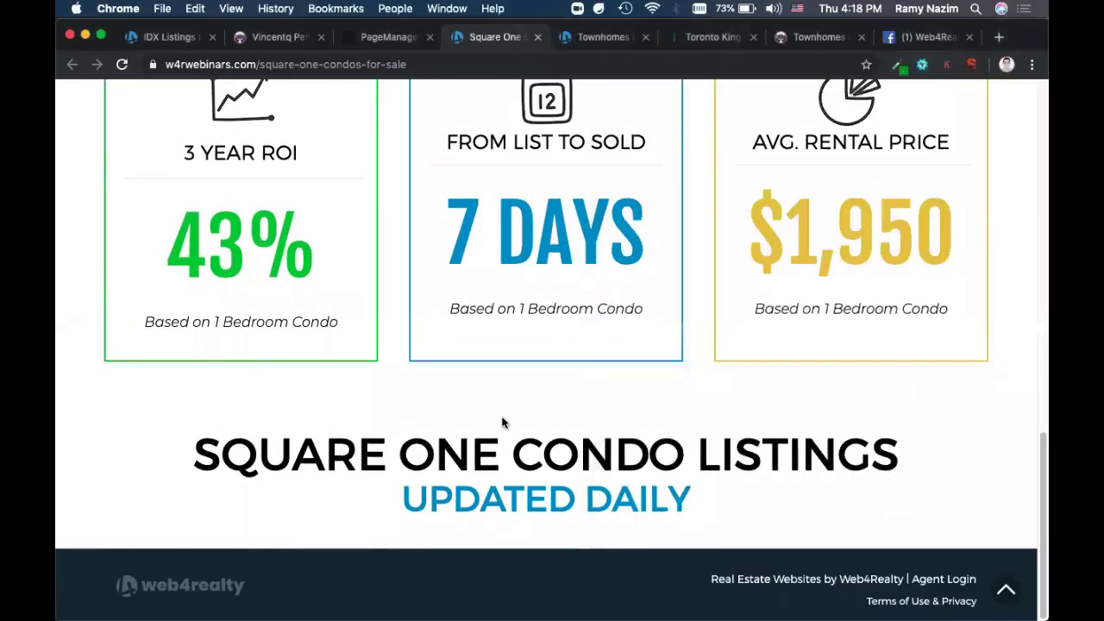
Step: Review the whole Square One Condos For Sale page once more, from its headline down to the Square One Condo Listings heading
scroll(515, 379, up, 15)
scroll(514, 379, down, 10)
scroll(575, 361, up, 10)
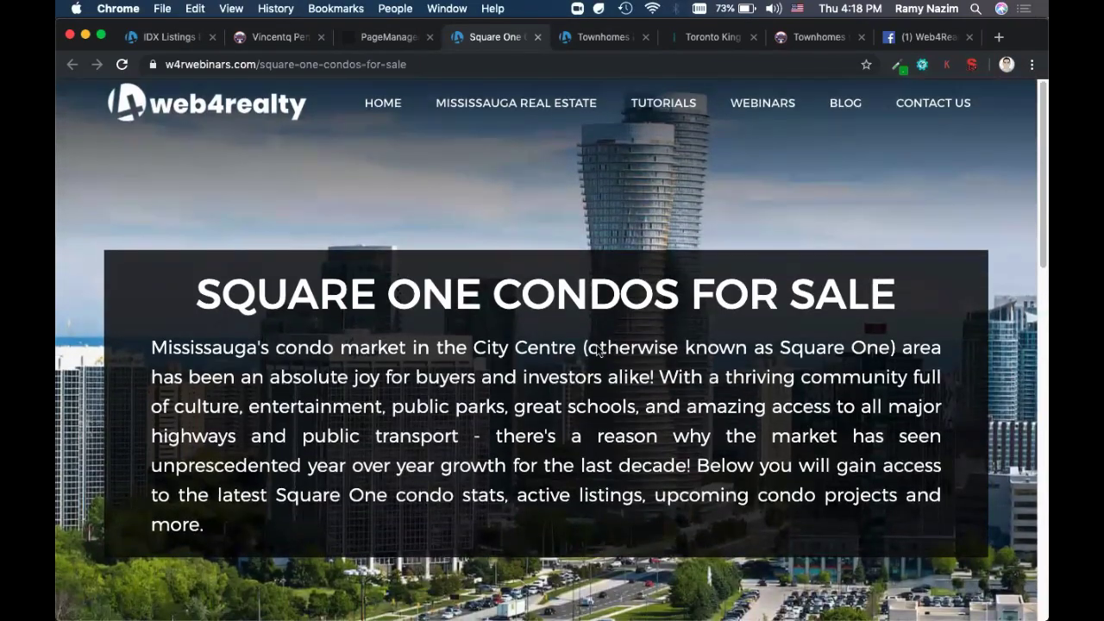
scroll(636, 276, down, 4)
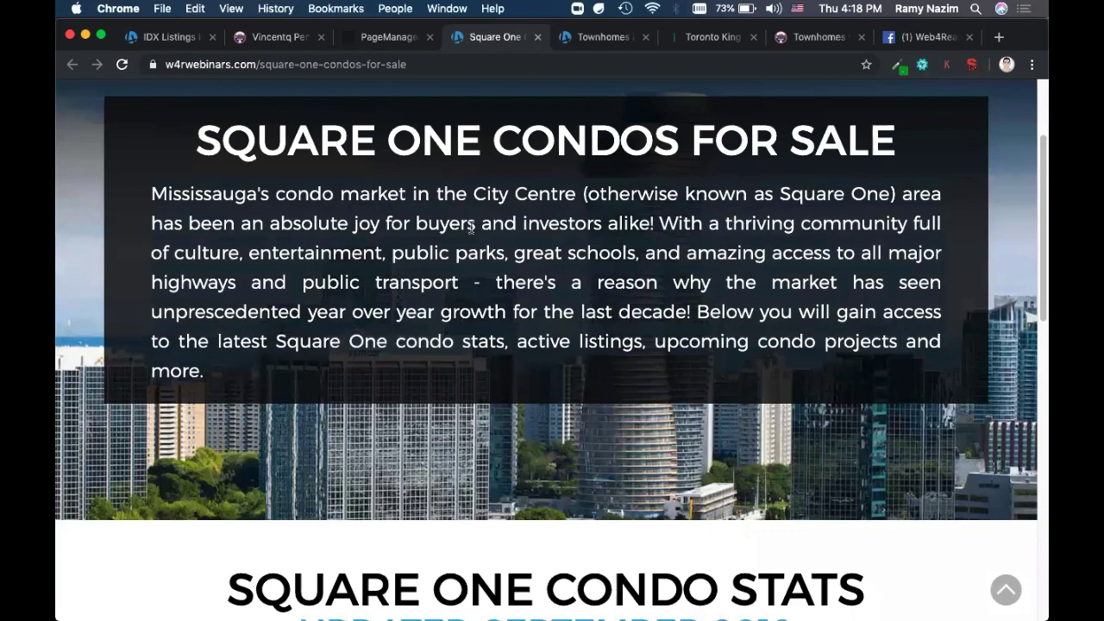
scroll(567, 356, down, 10)
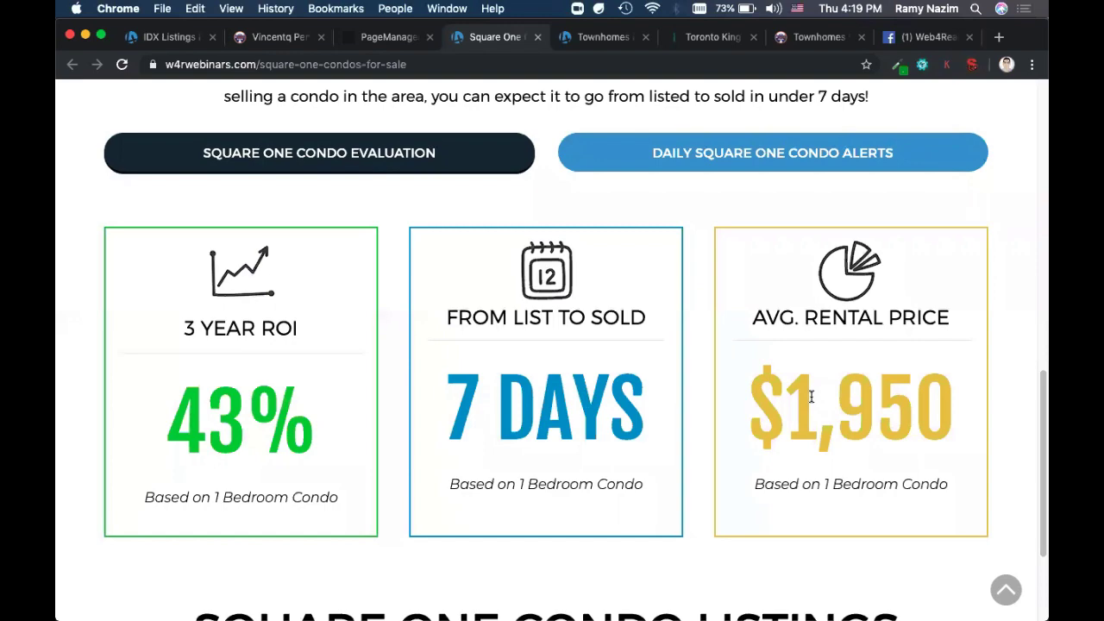
scroll(811, 396, down, 3)
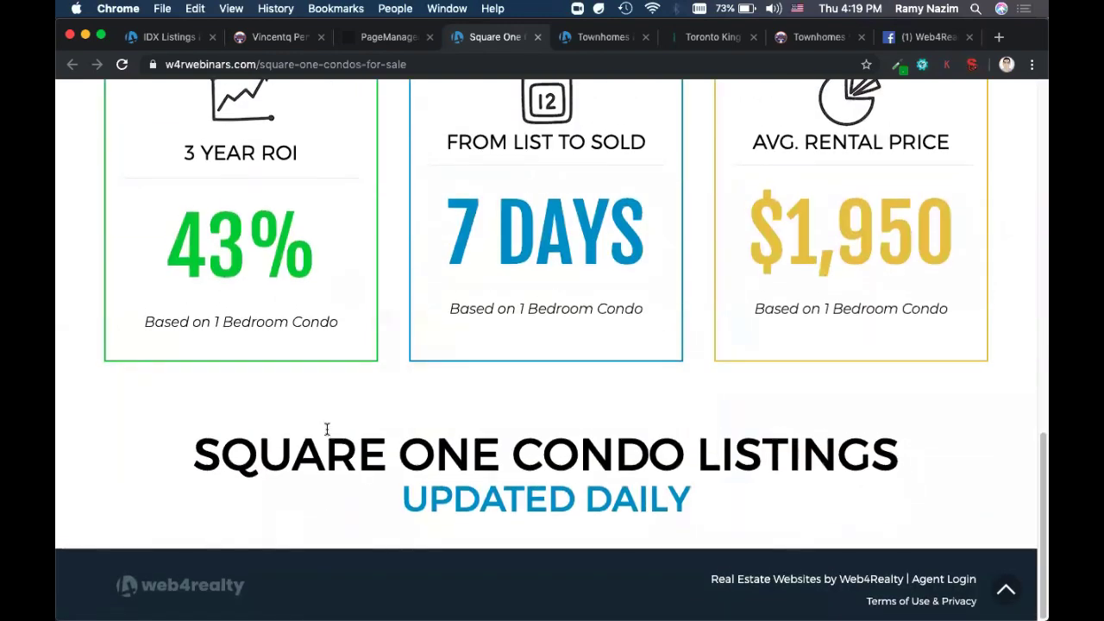
Step: Return to PageManager and place an All Listings widget beneath the Square One Condo Listings heading
click(390, 38)
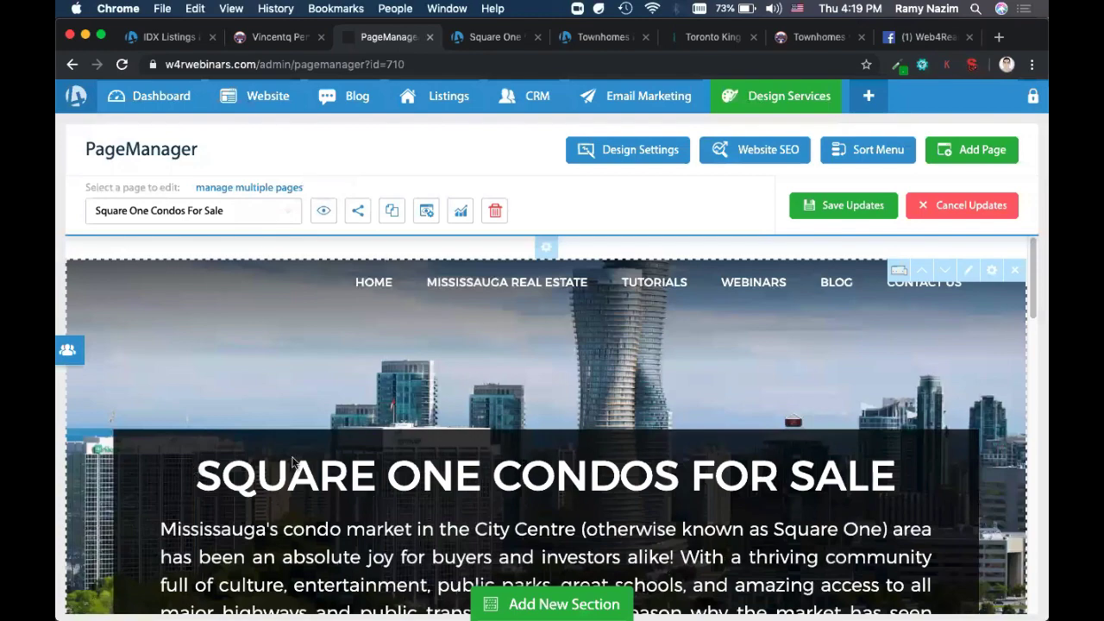
scroll(651, 427, down, 15)
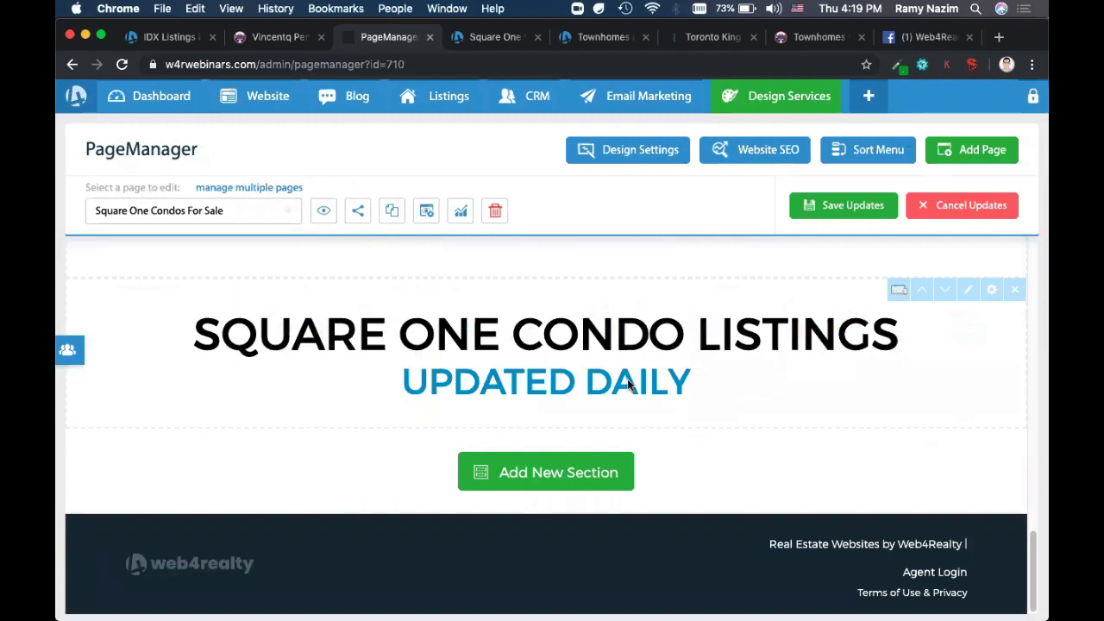
click(969, 291)
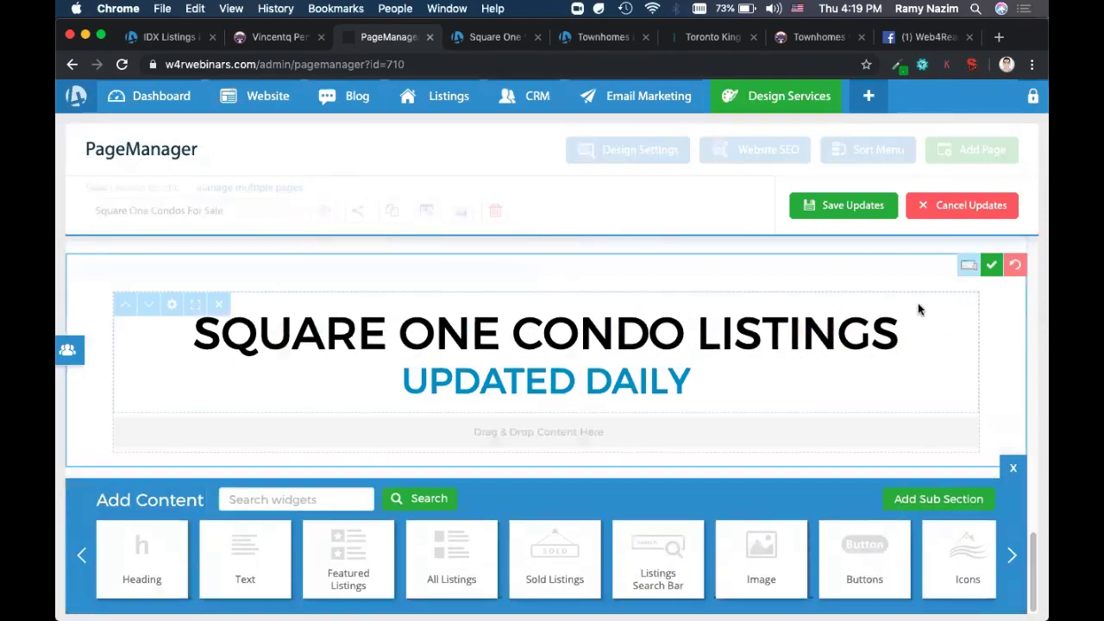
drag(451, 548, 425, 416)
scroll(553, 357, down, 3)
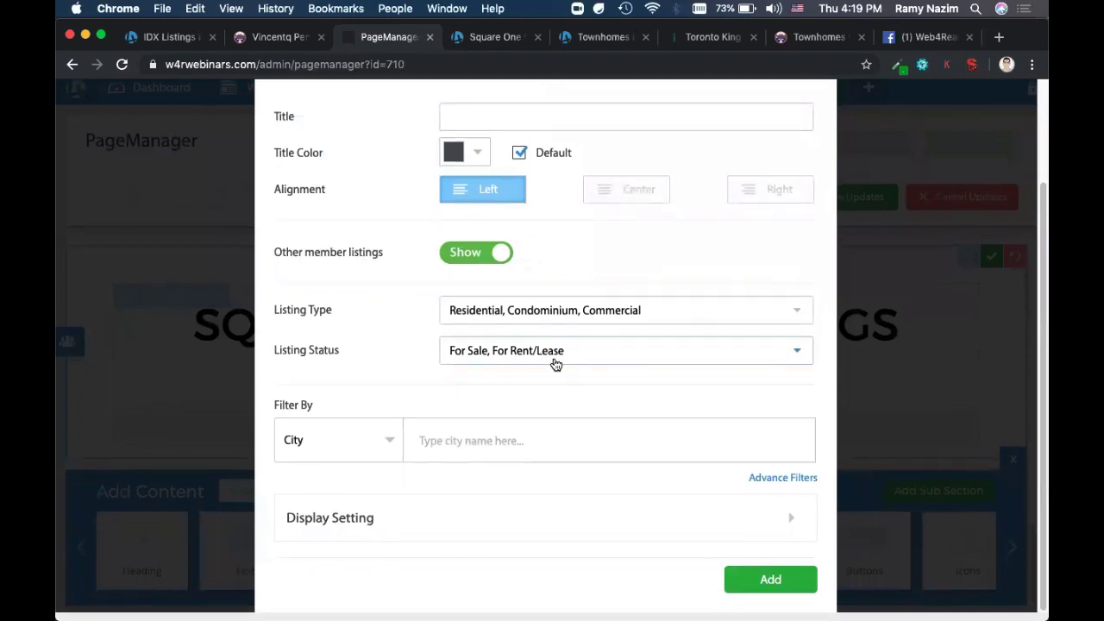
Step: Limit the listings widget to the Condominium listing type and the For Sale listing status
drag(277, 323, 333, 323)
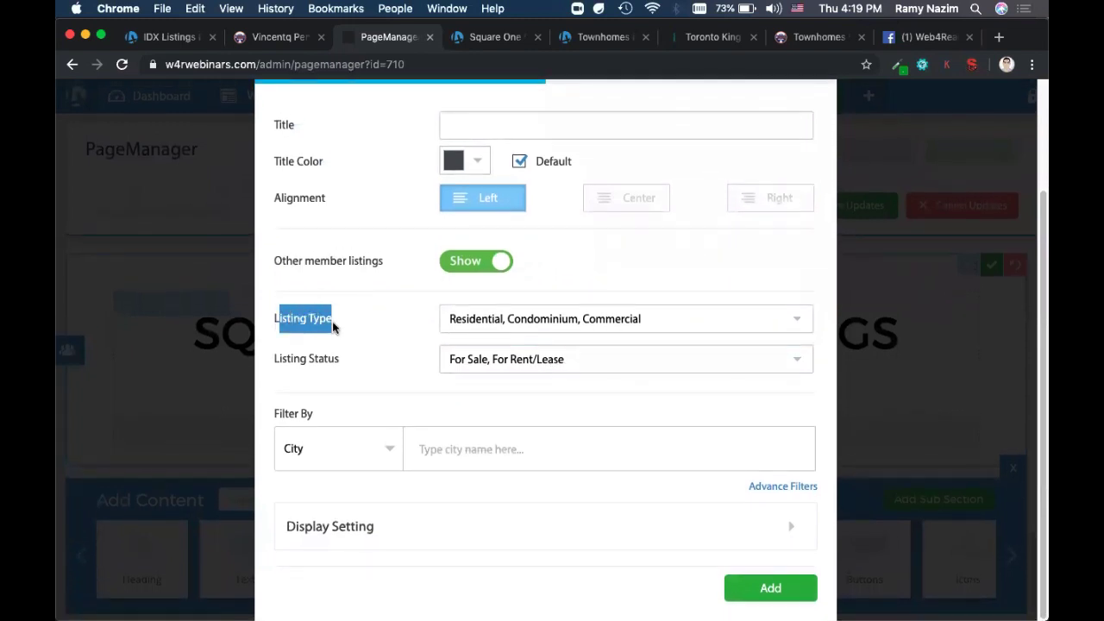
click(458, 331)
click(469, 349)
click(452, 392)
click(377, 360)
click(493, 362)
click(429, 390)
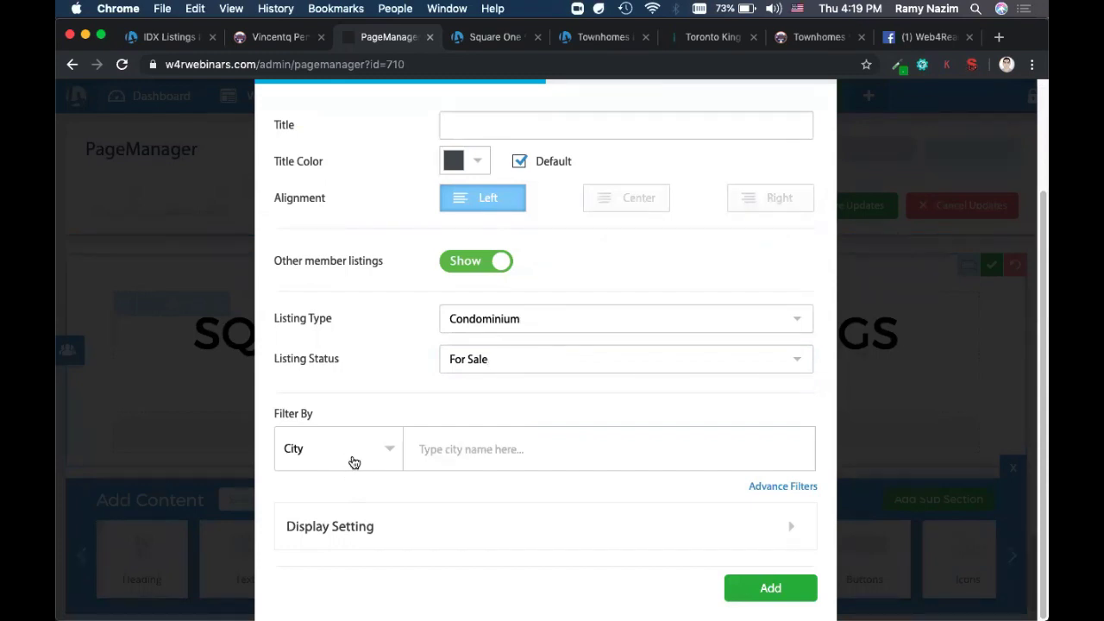
Step: Filter the listings widget by community, choosing City Centre, Mississauga
click(354, 463)
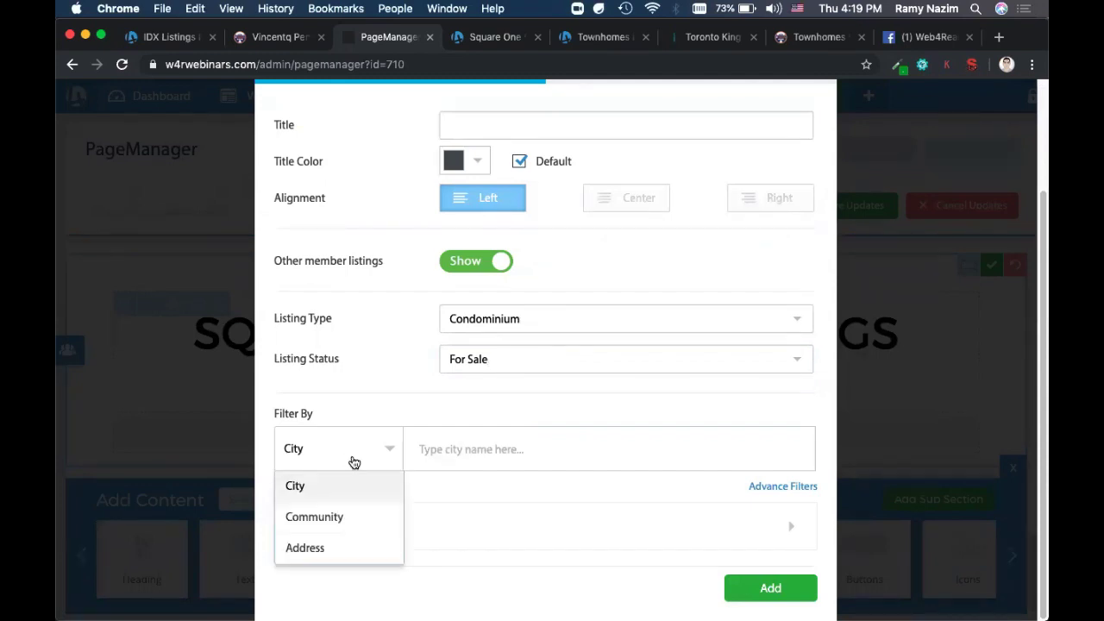
click(345, 517)
click(497, 456)
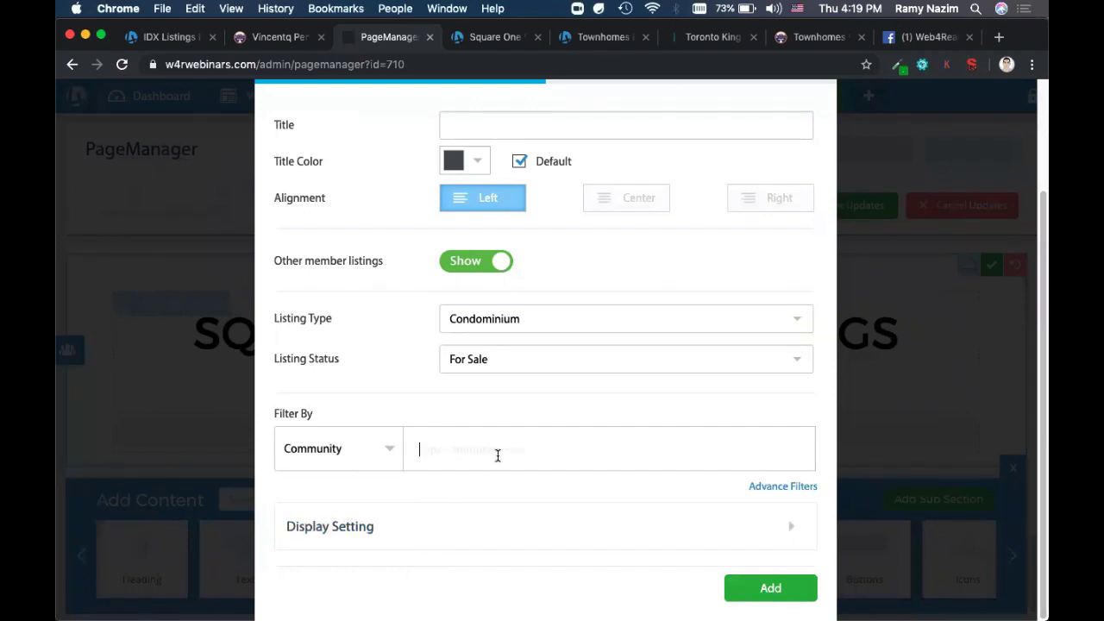
text(city)
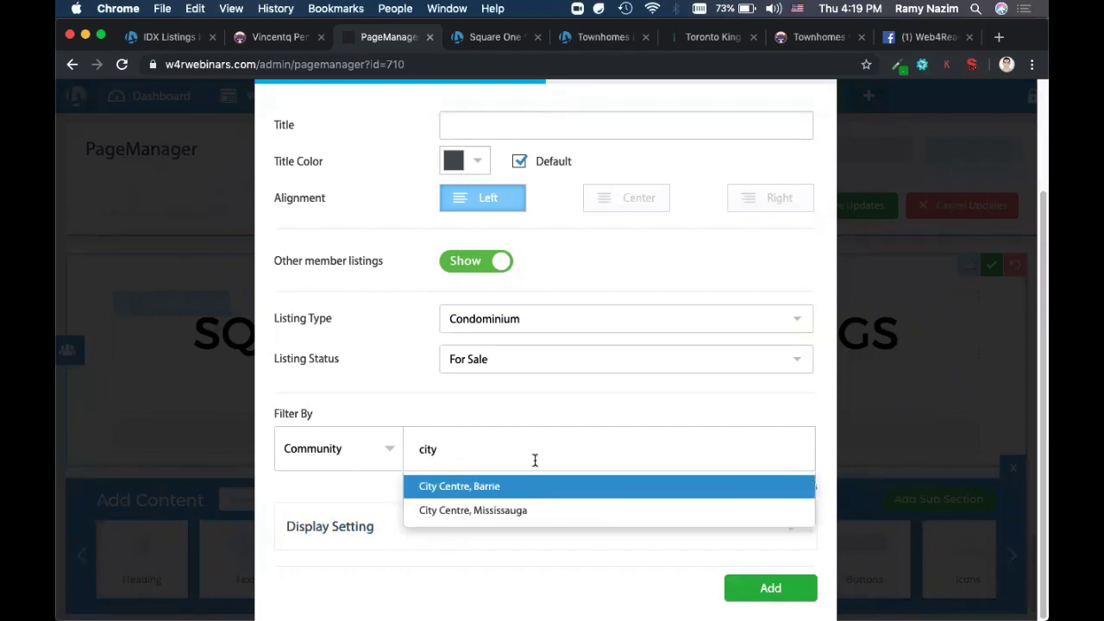
click(525, 512)
scroll(695, 475, down, 1)
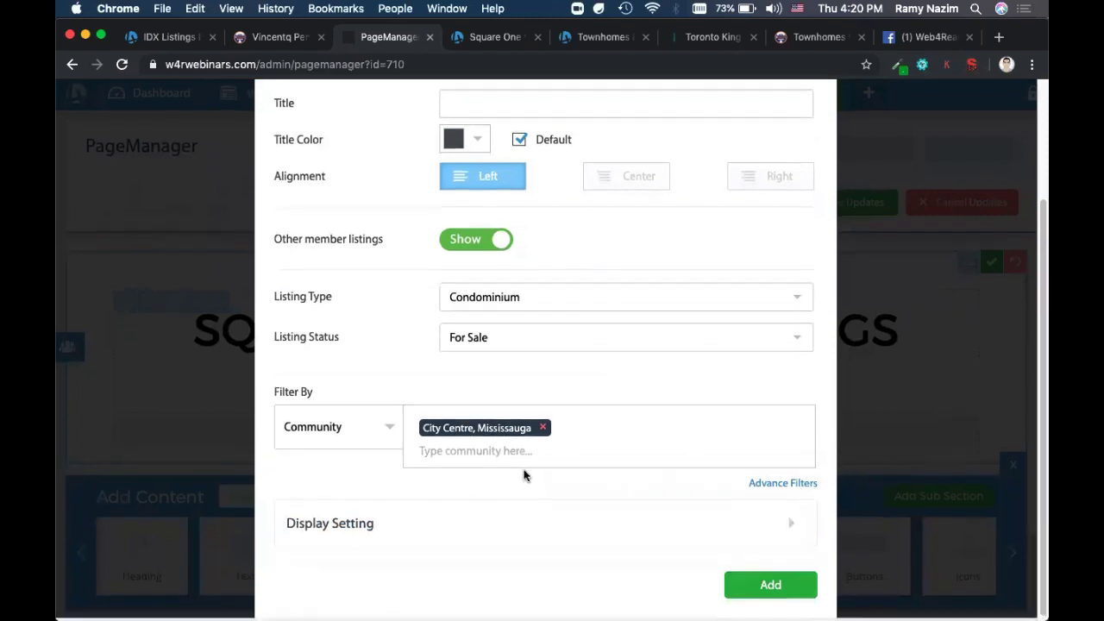
Step: Add the listings widget with Display Listing Search and Display Buy/Rent Selection turned off, and save the page updates
click(394, 534)
scroll(491, 450, down, 5)
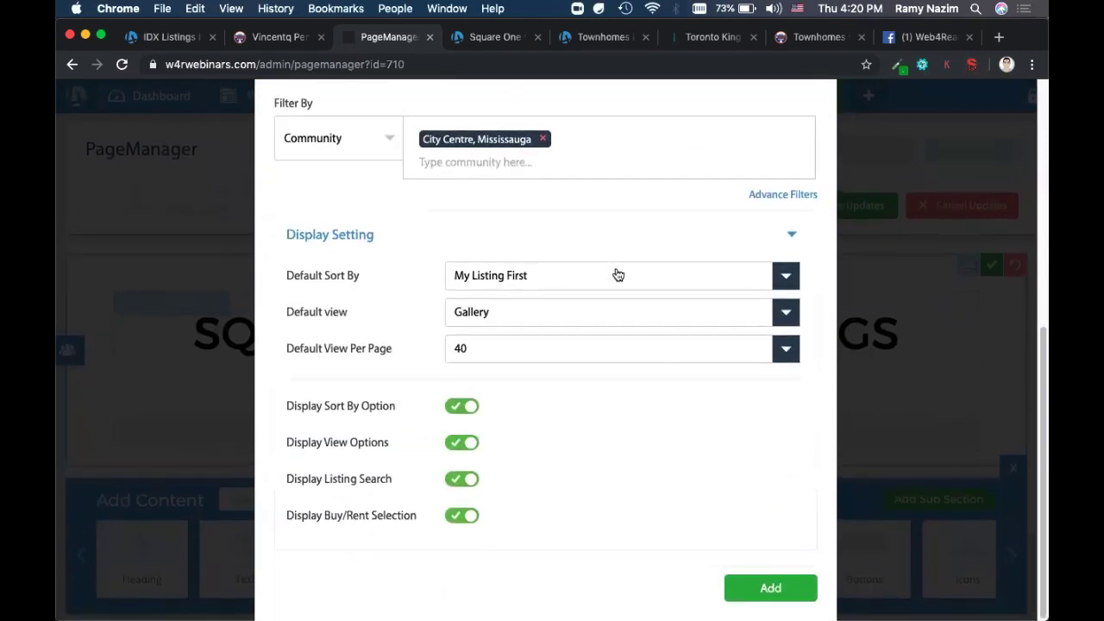
click(463, 479)
click(460, 516)
click(770, 590)
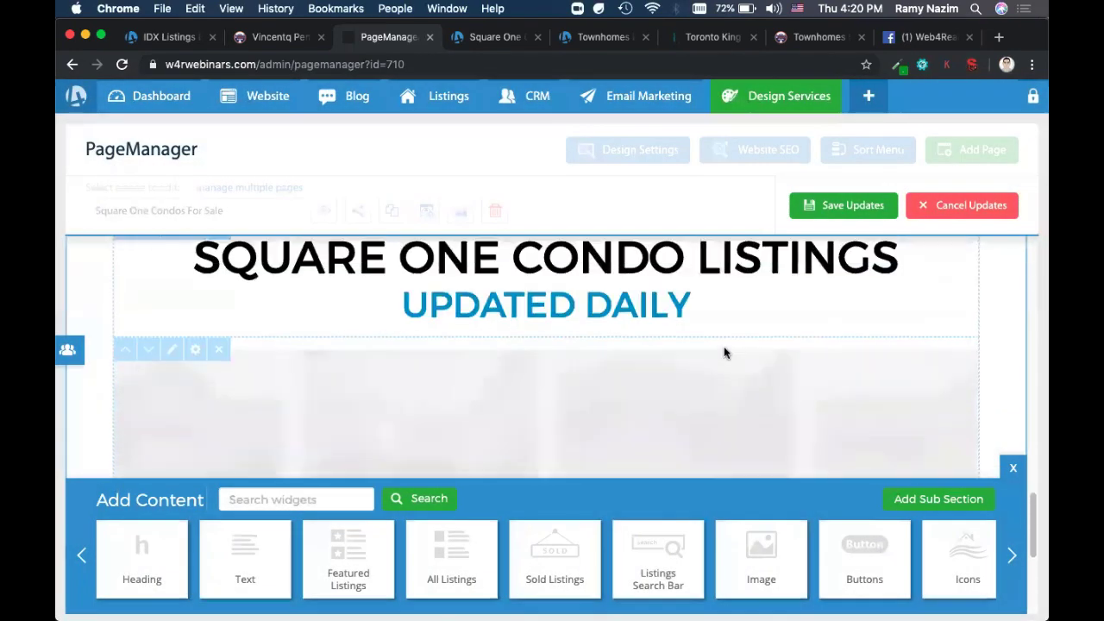
click(835, 216)
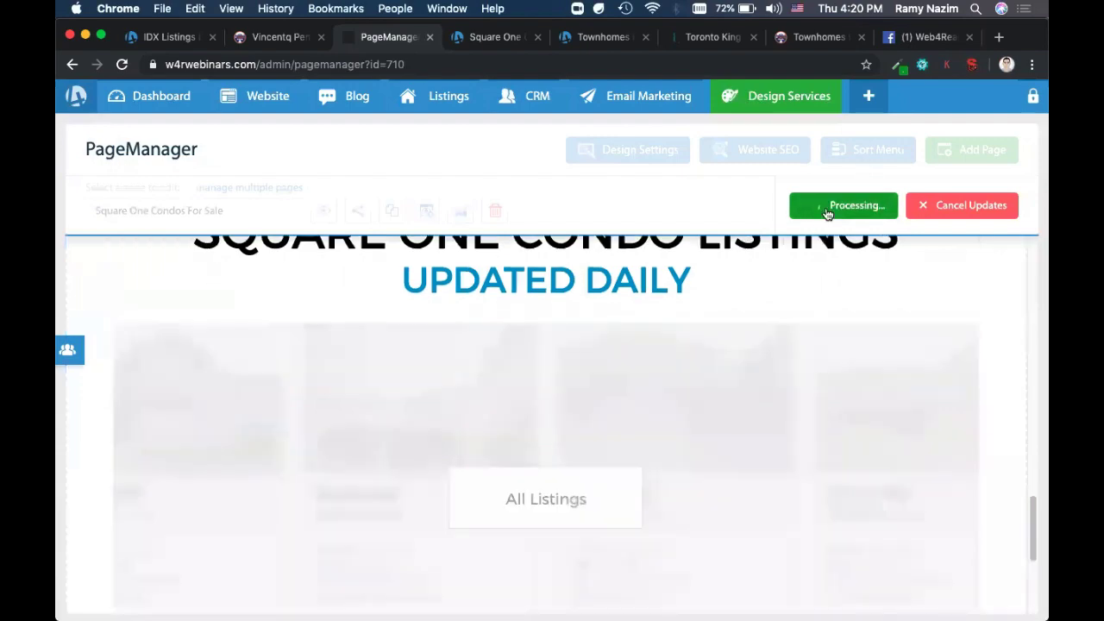
Step: Reload the live Square One Condos For Sale page and examine it from the headline down through the condo listings feed
click(464, 41)
key(super+r)
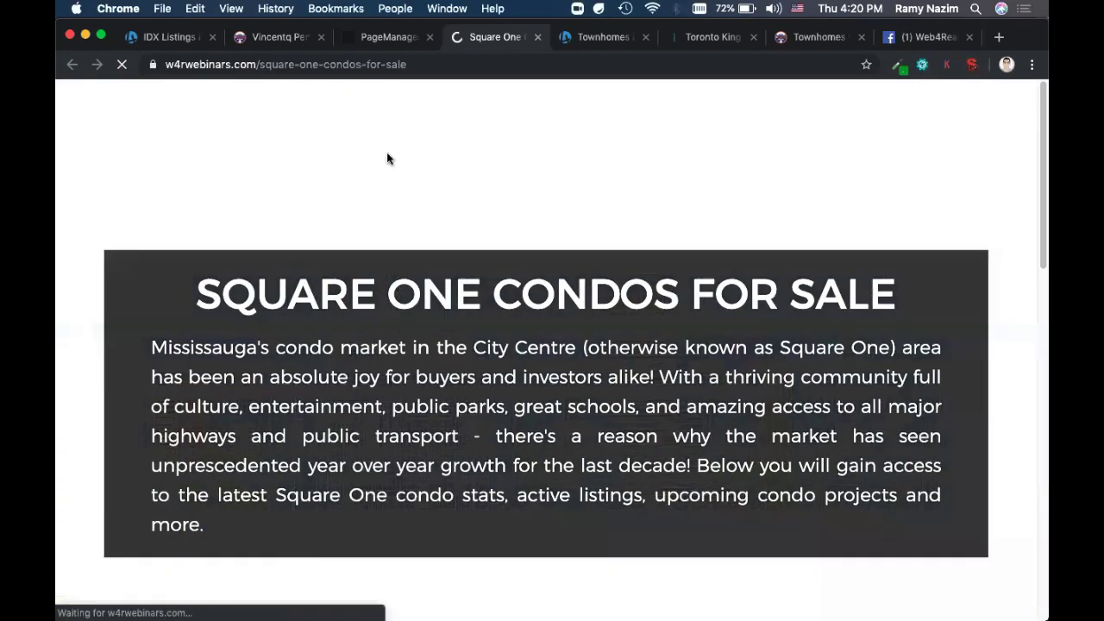
scroll(485, 258, down, 5)
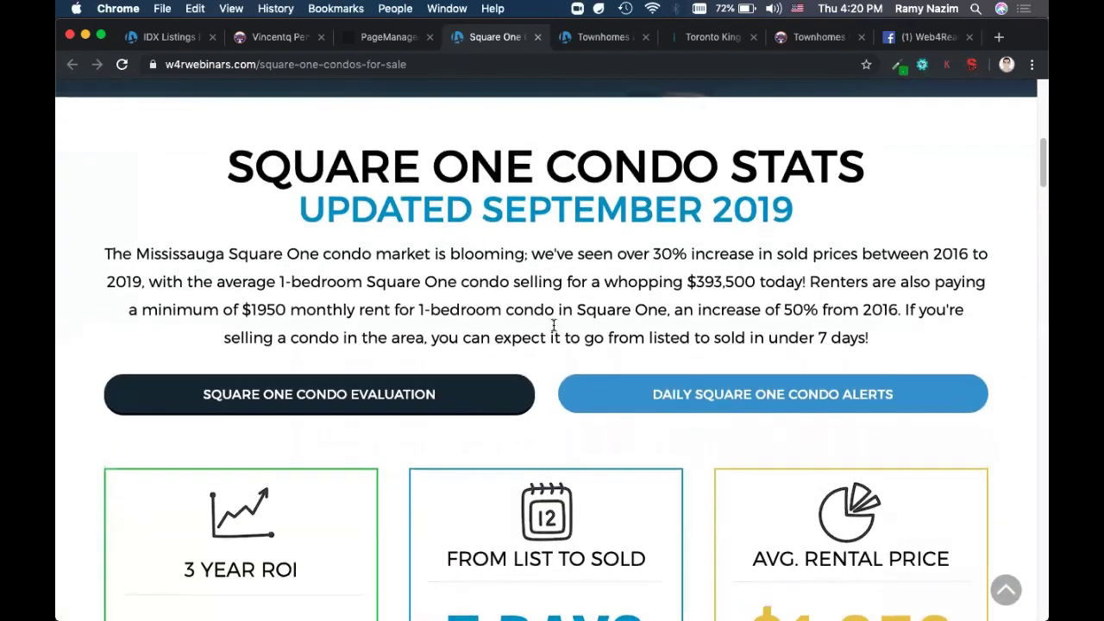
scroll(528, 292, down, 3)
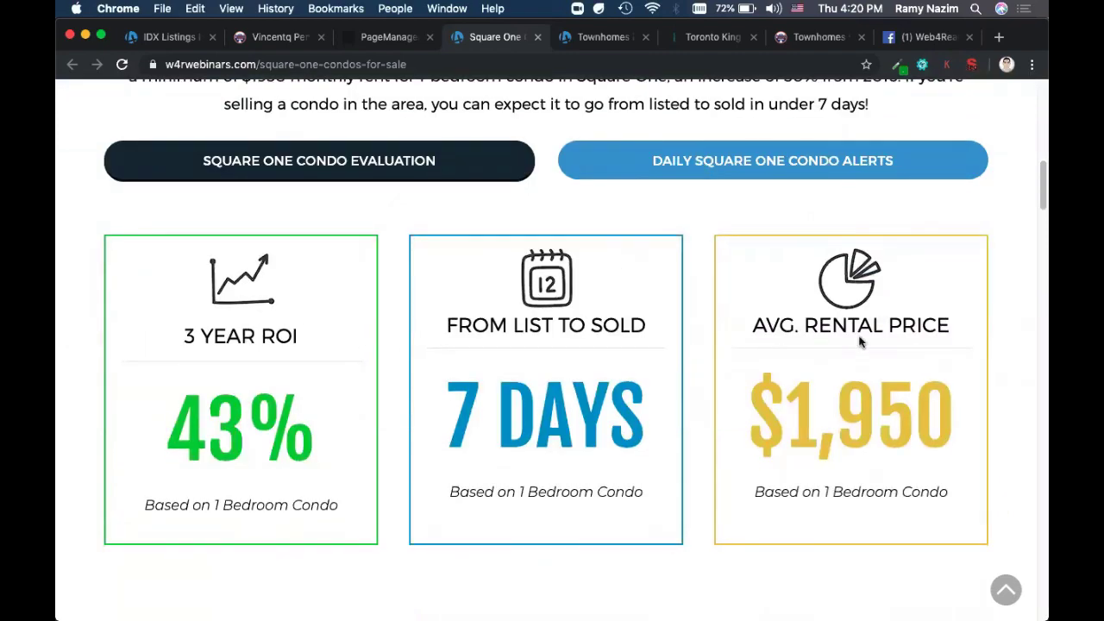
scroll(860, 342, down, 7)
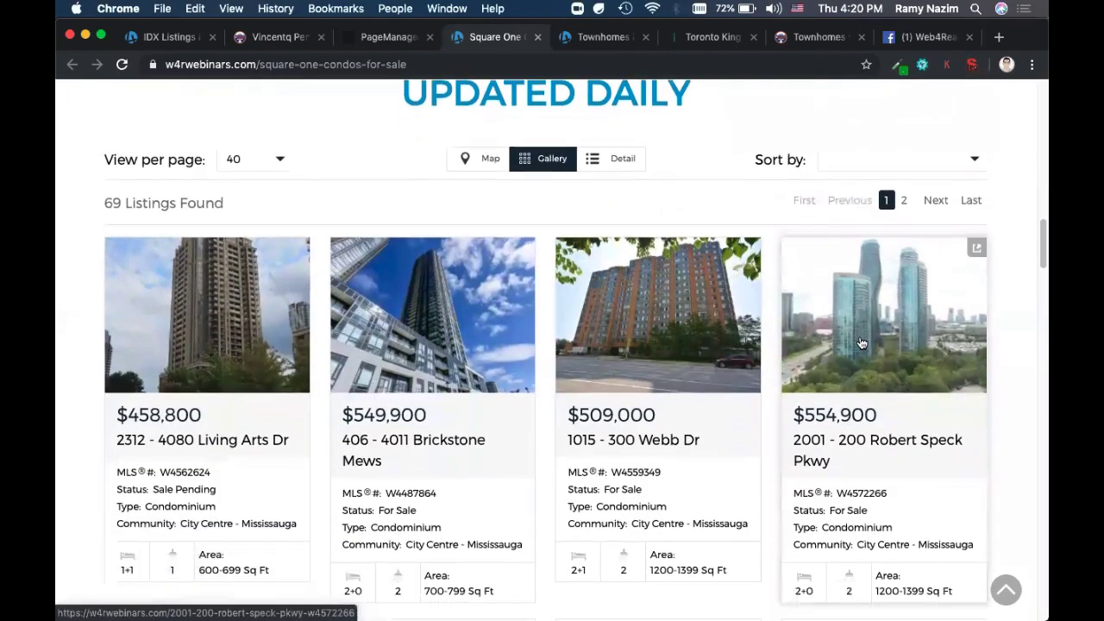
scroll(251, 349, down, 3)
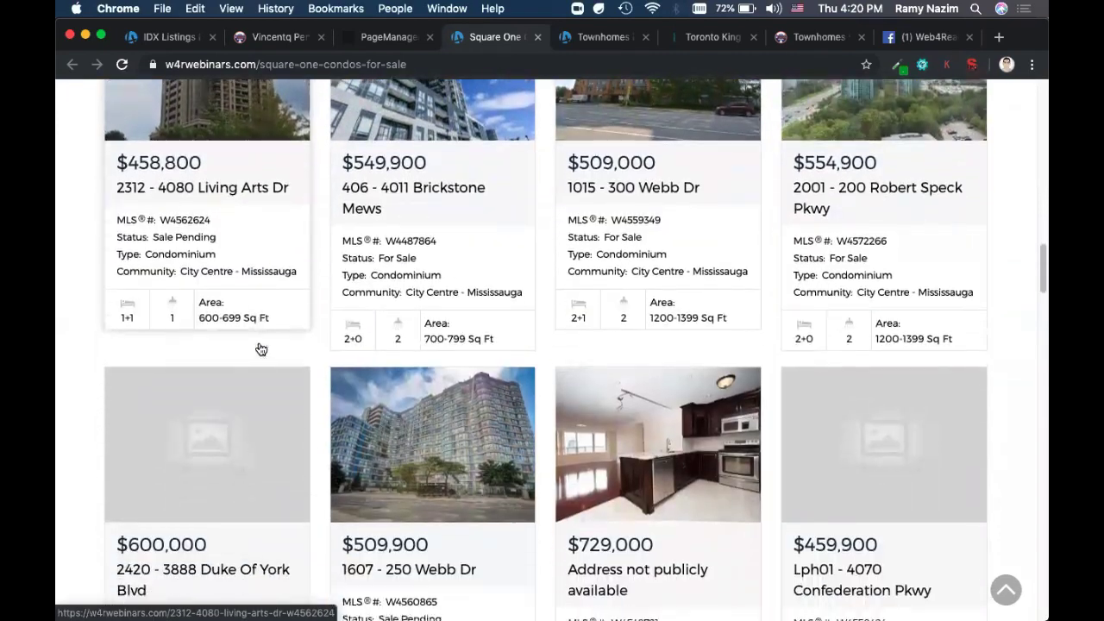
scroll(715, 311, down, 9)
scroll(715, 310, down, 3)
Step: Recheck the stat boxes, the Square One Condo Listings heading and the first rows of the listings feed
scroll(716, 311, up, 15)
scroll(715, 309, down, 1)
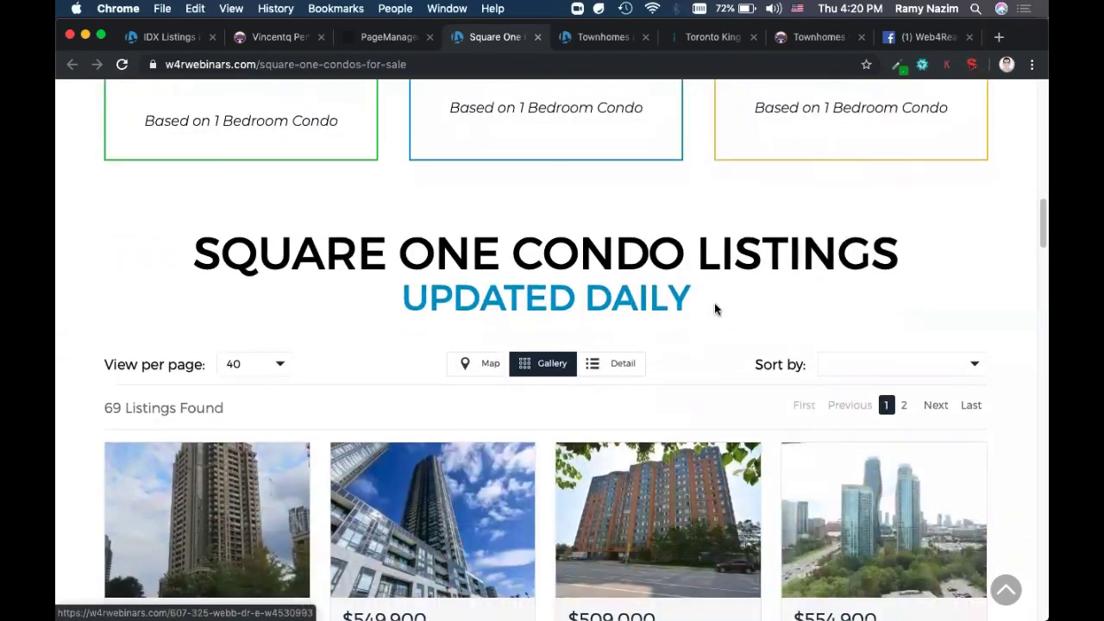
scroll(714, 309, down, 1)
scroll(715, 309, up, 8)
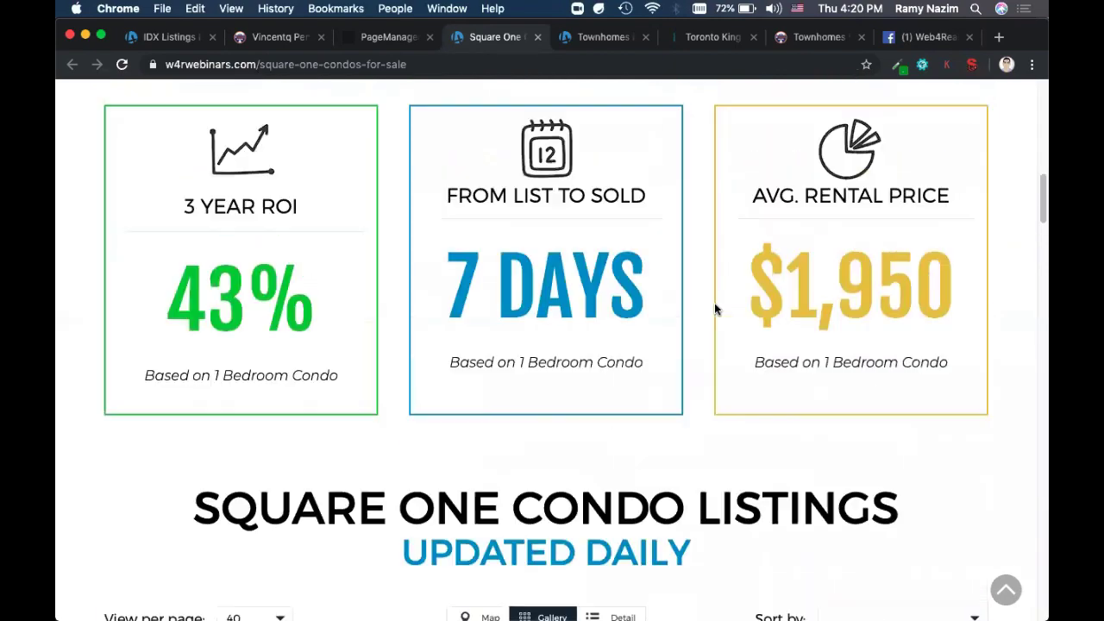
scroll(404, 324, down, 14)
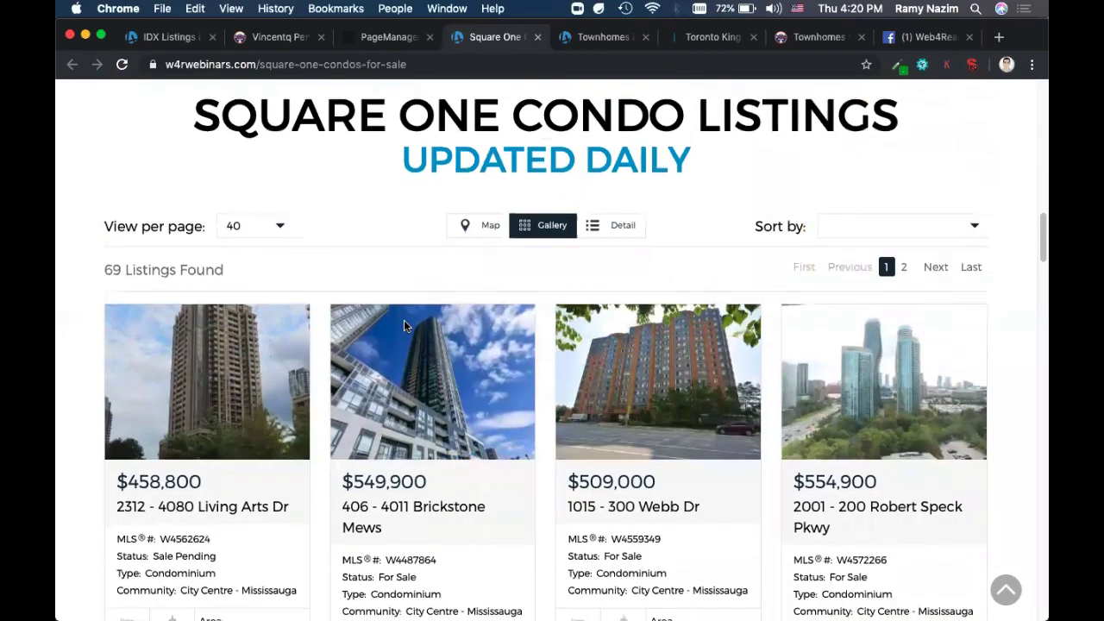
scroll(761, 276, up, 1)
scroll(761, 281, down, 2)
scroll(762, 283, up, 2)
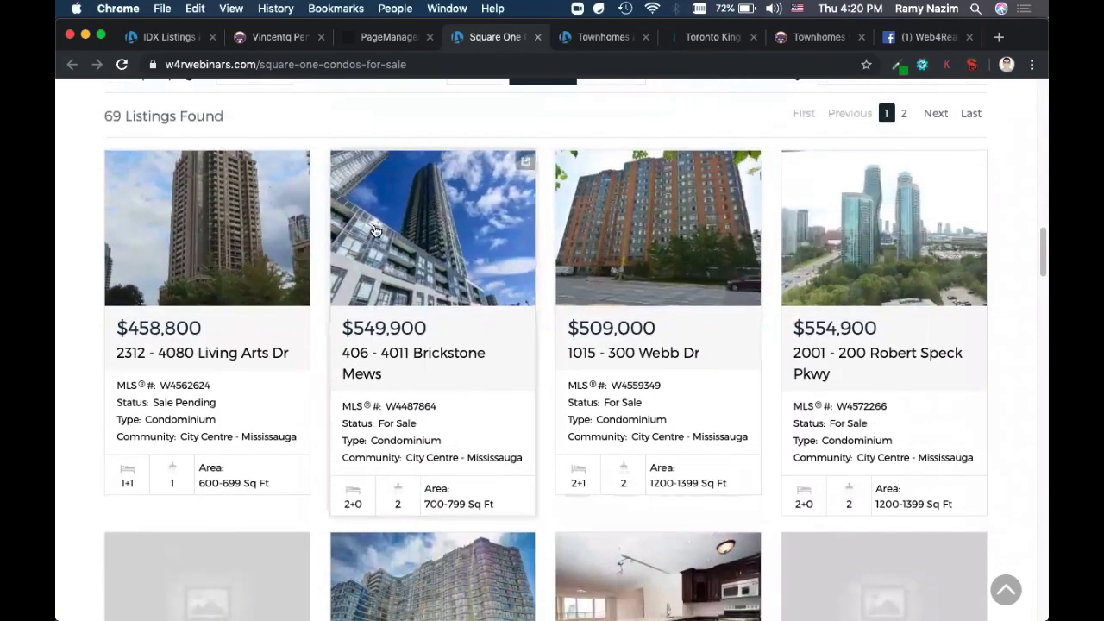
Step: Open the $549,900 condo from the feed and examine its details page, including the inquiry form and showing date field
click(375, 230)
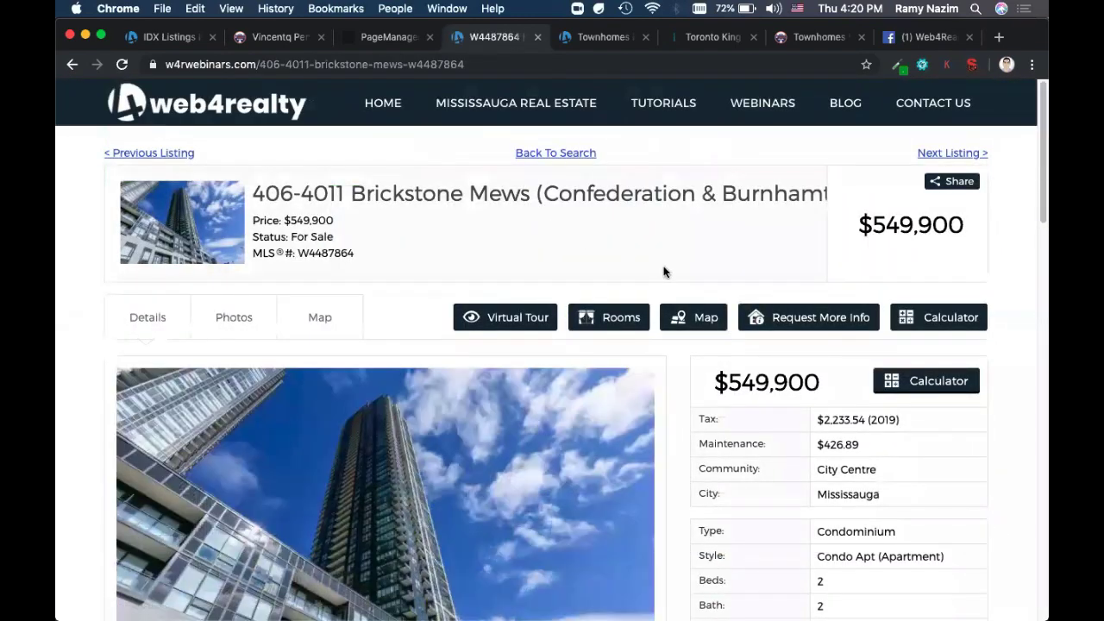
scroll(779, 321, down, 3)
scroll(779, 324, down, 15)
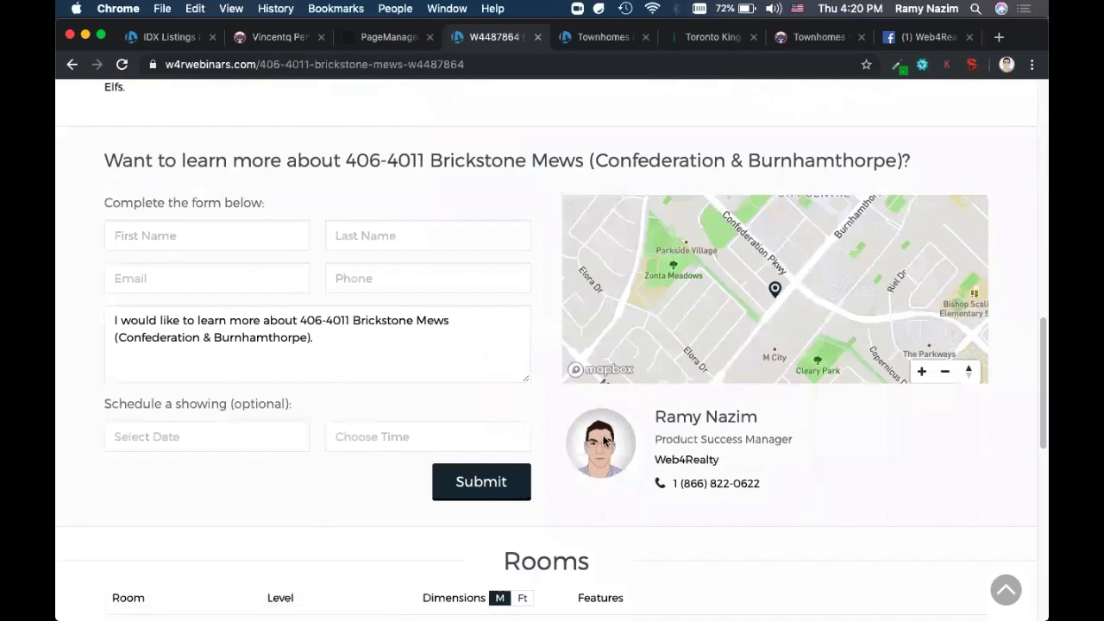
click(217, 443)
click(259, 483)
scroll(552, 402, up, 15)
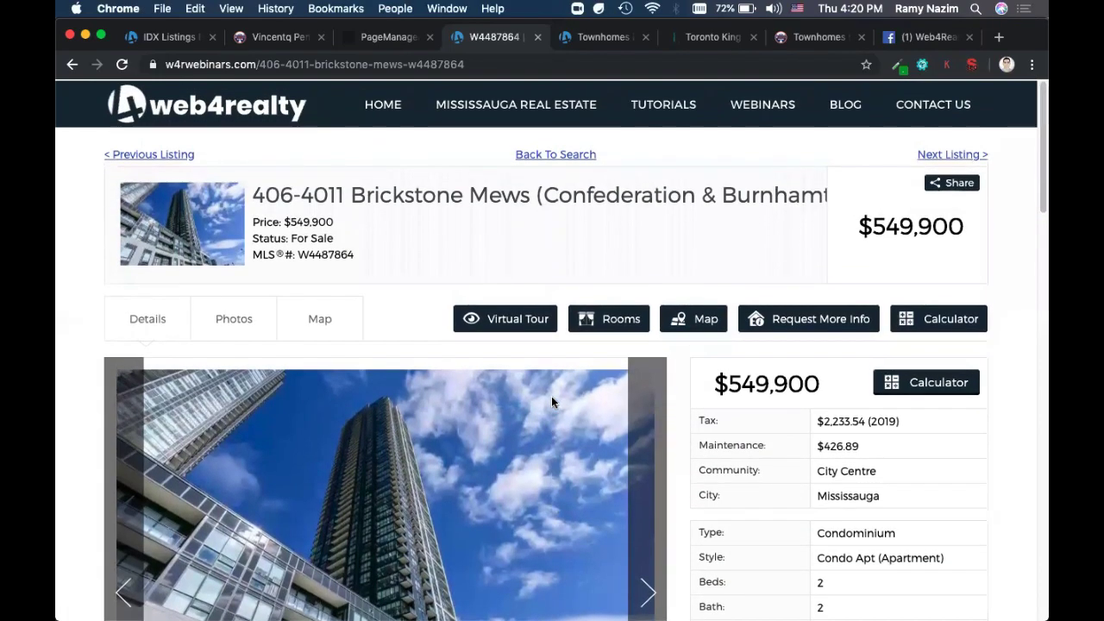
scroll(552, 397, down, 5)
scroll(546, 373, up, 5)
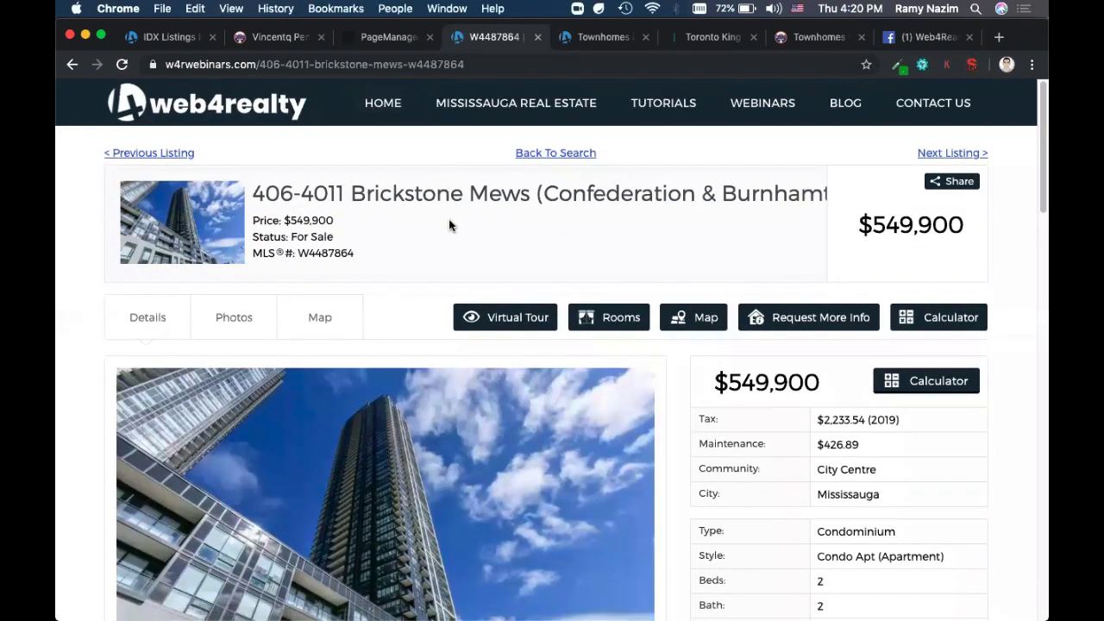
mouse_move(821, 610)
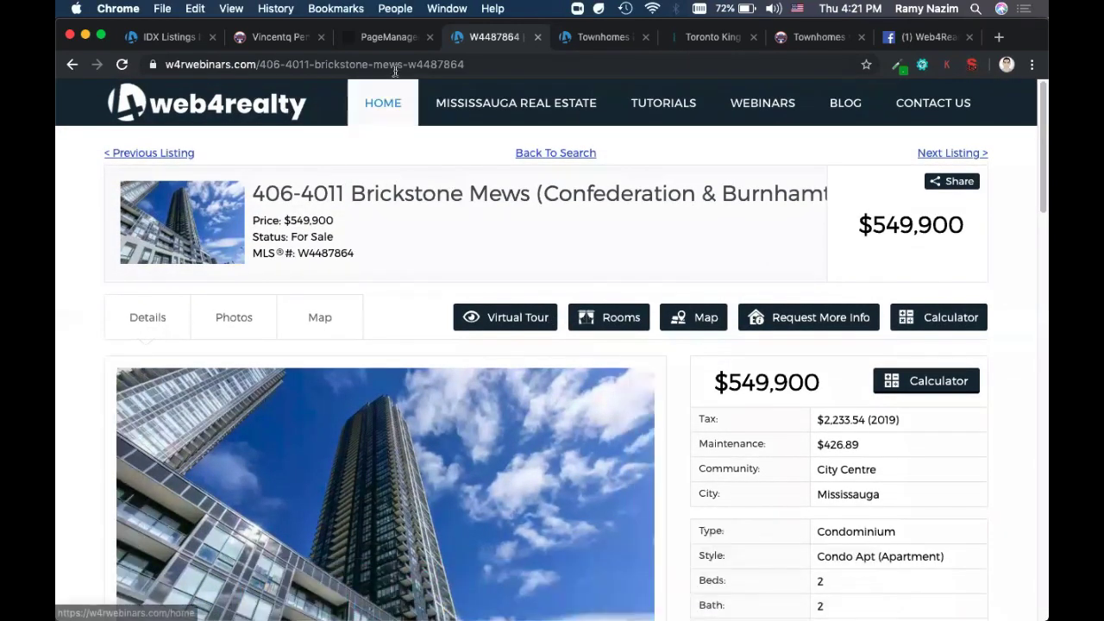
Step: Open the live Square One Condos For Sale page from PageManager and review its headline, stats and full listings feed
click(388, 37)
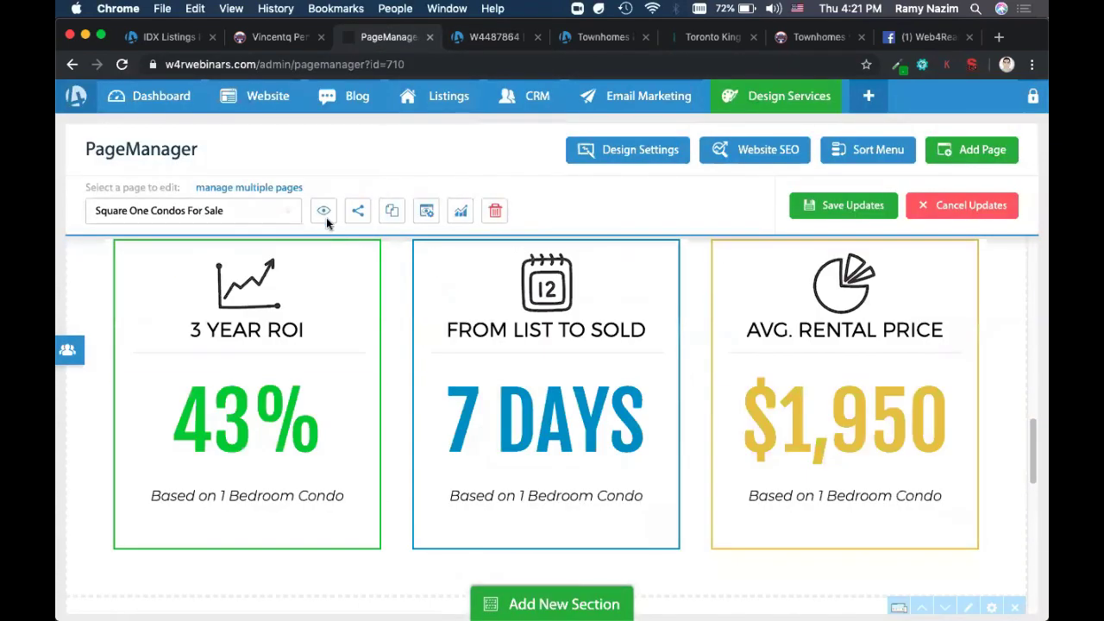
click(322, 210)
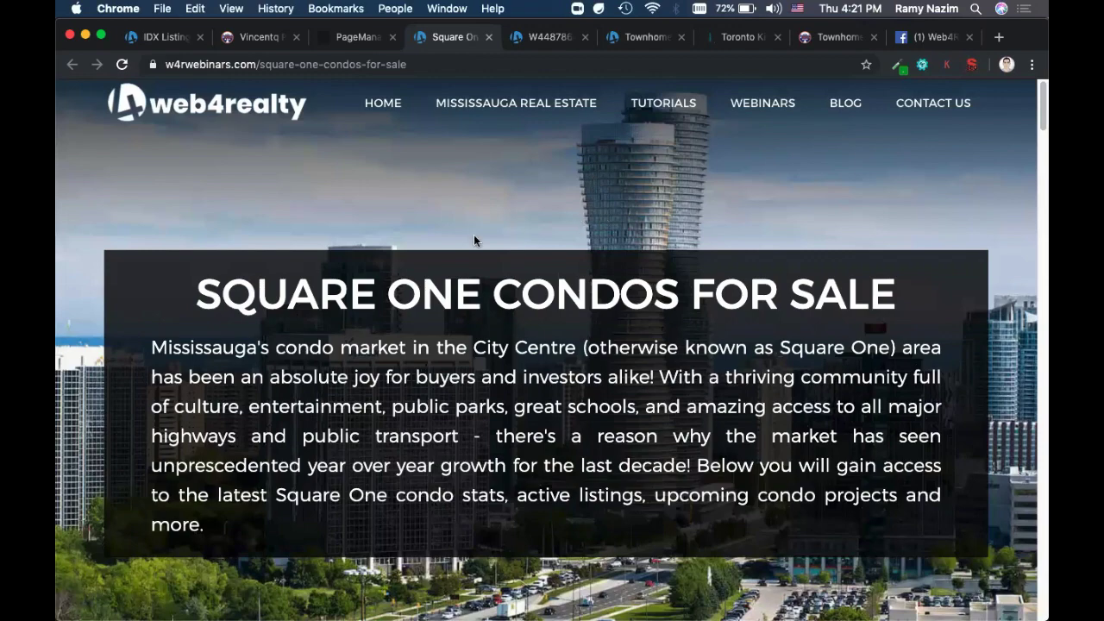
scroll(473, 240, down, 2)
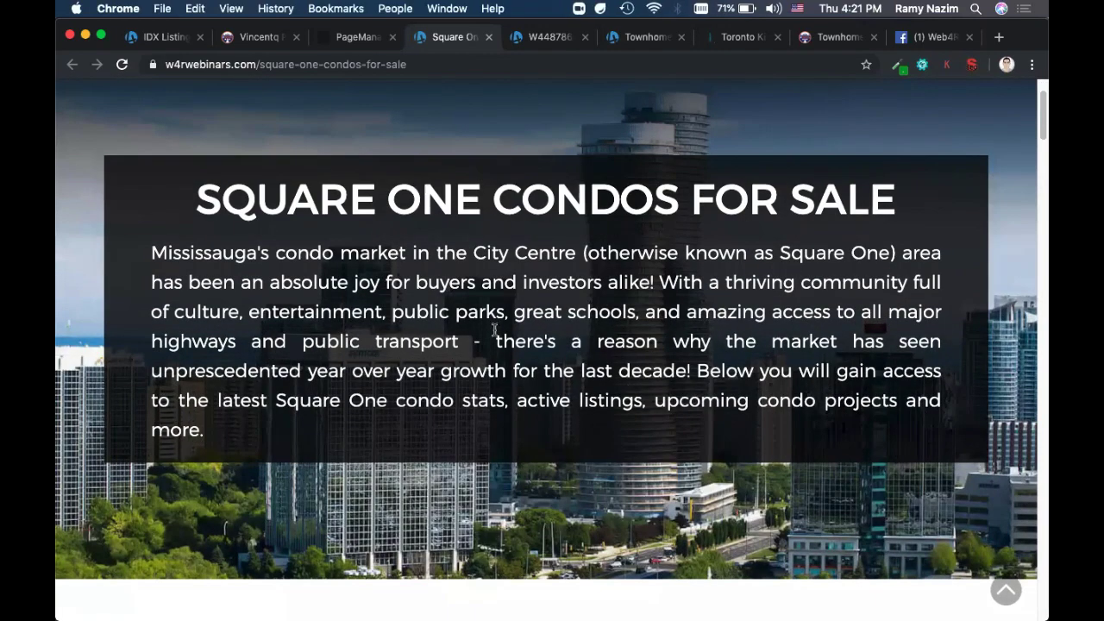
scroll(495, 330, down, 10)
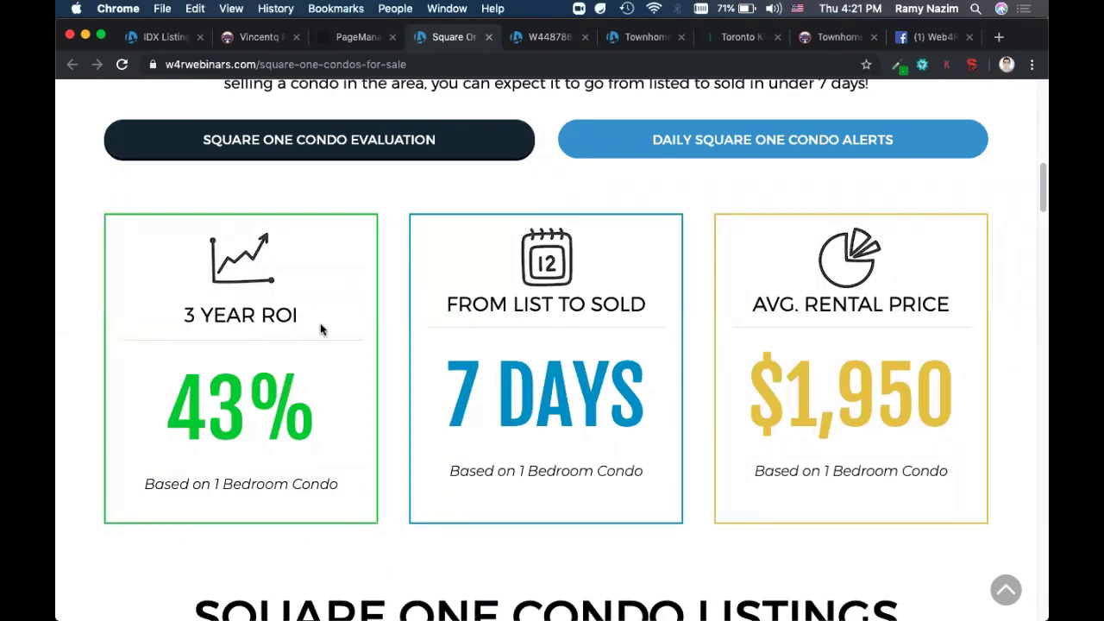
scroll(320, 325, down, 8)
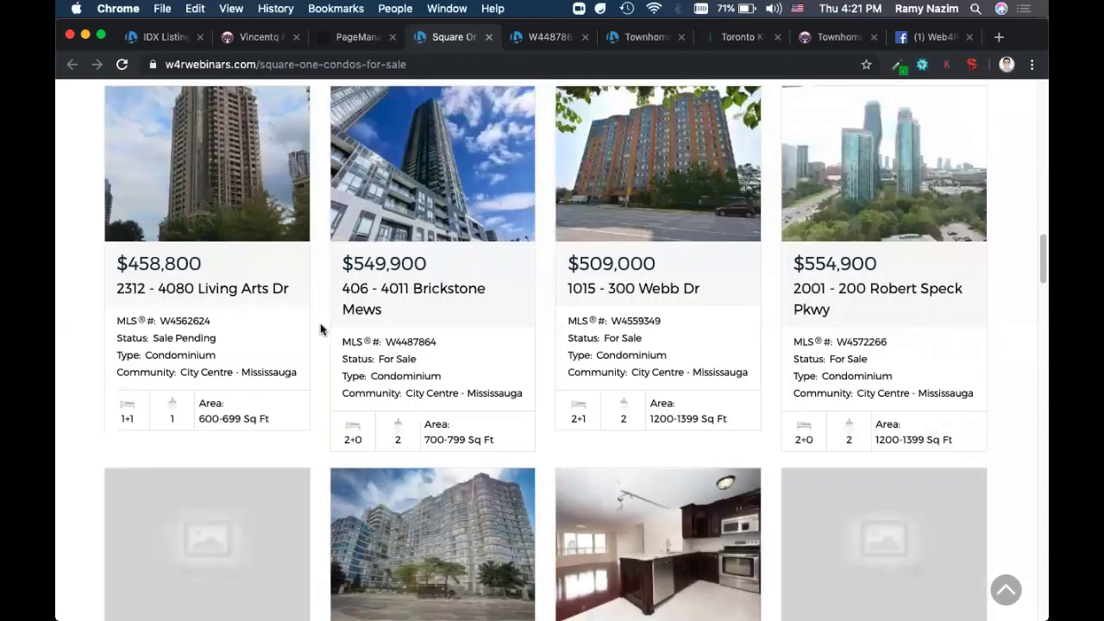
scroll(320, 329, down, 3)
scroll(320, 329, down, 5)
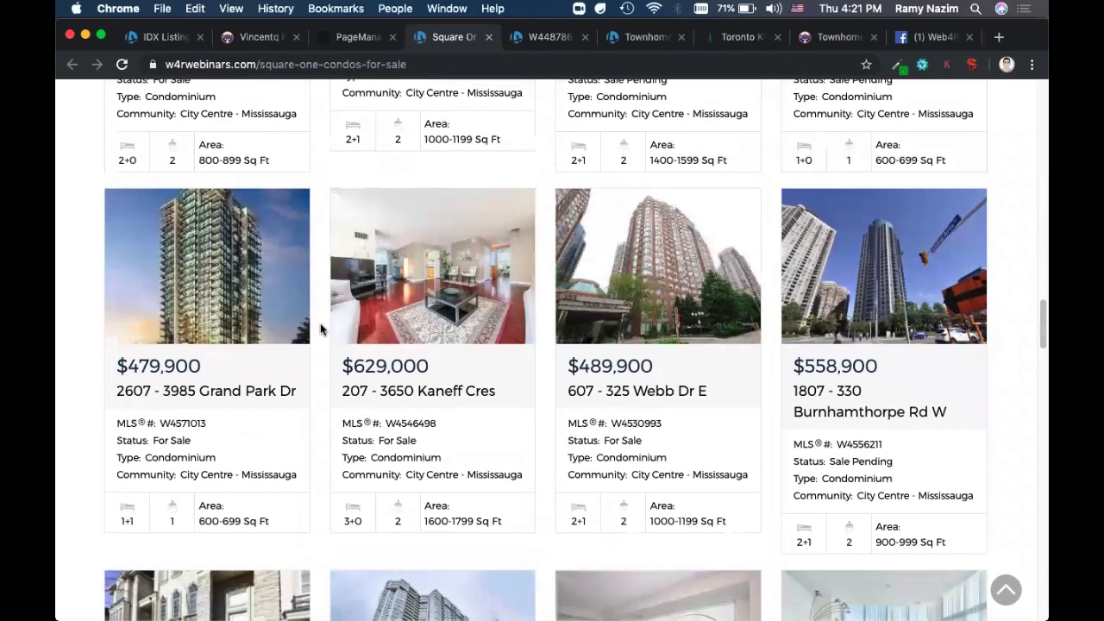
scroll(320, 329, down, 14)
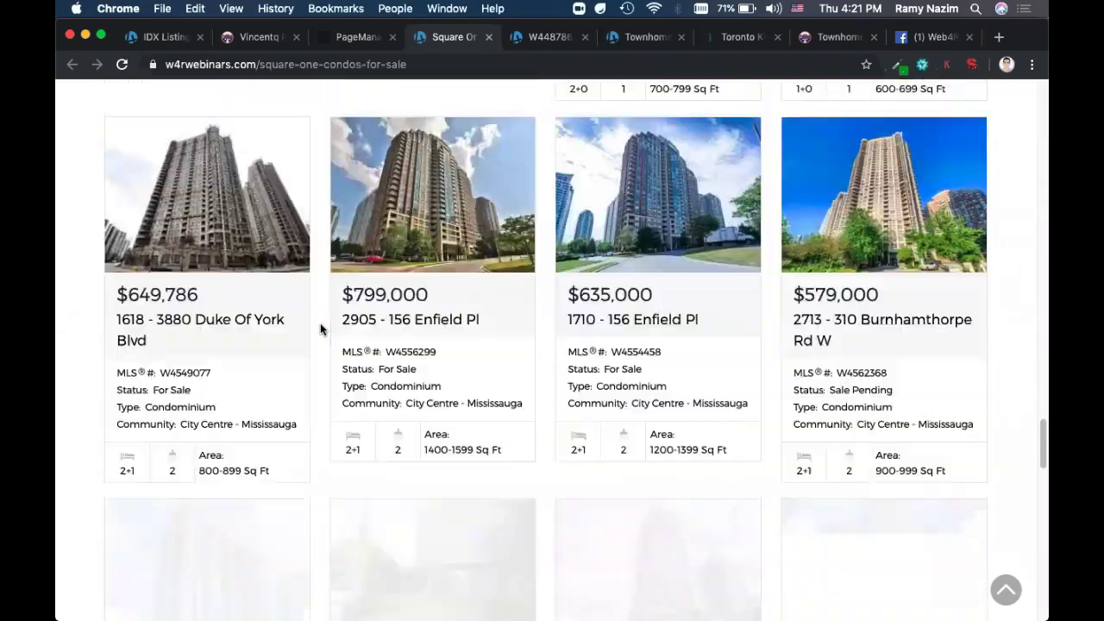
scroll(320, 323, up, 20)
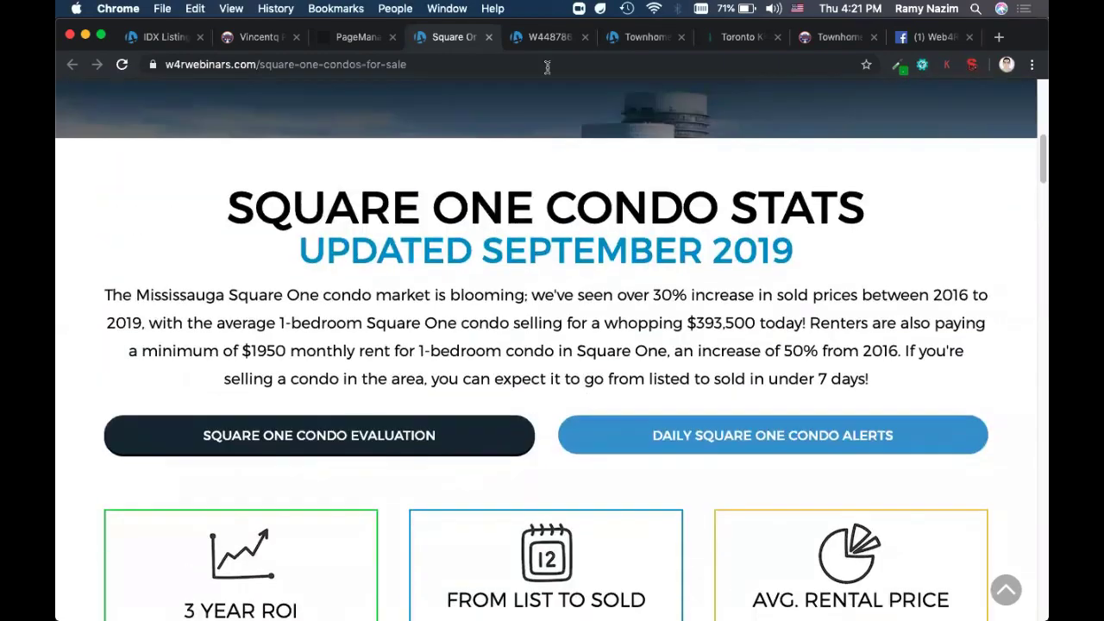
scroll(582, 341, up, 10)
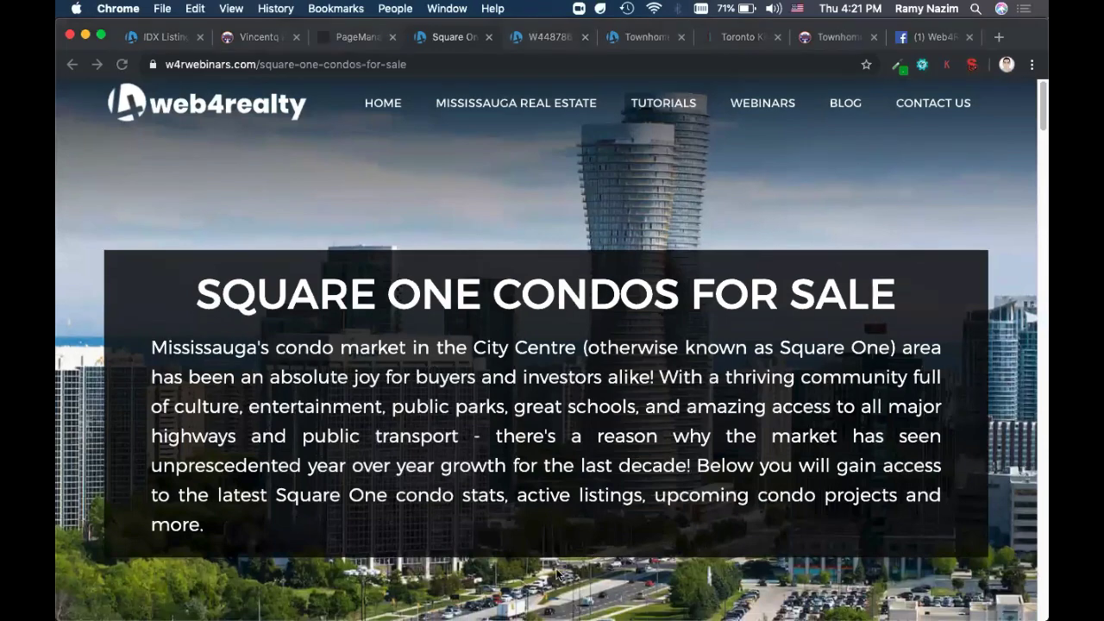
Step: Switch to the IDX listings integration guide and examine its Time For Marketing section
key(super+1)
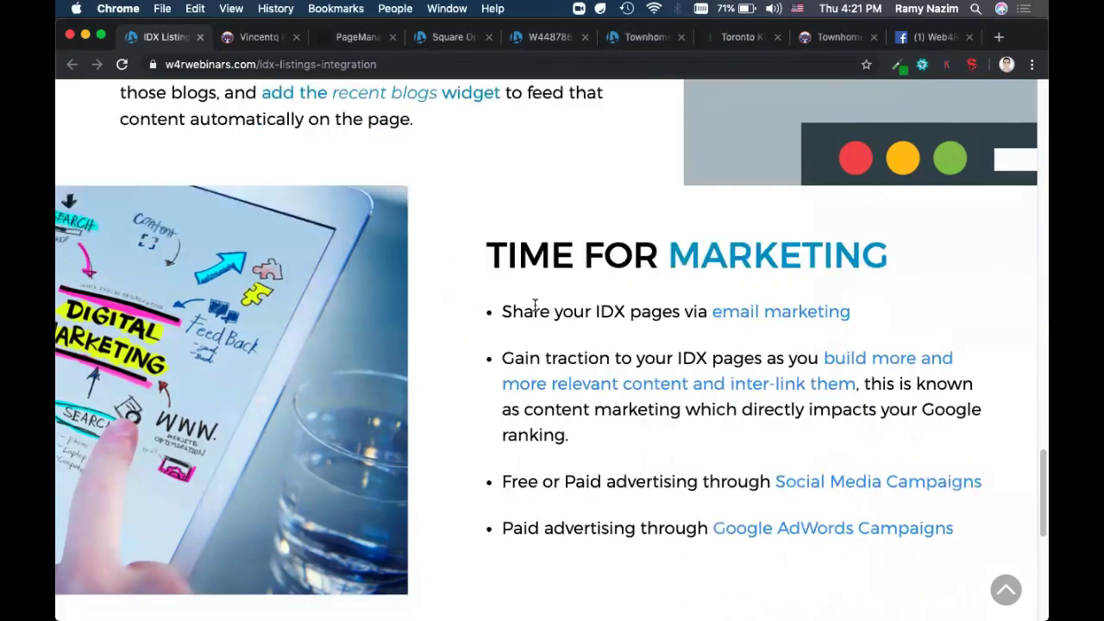